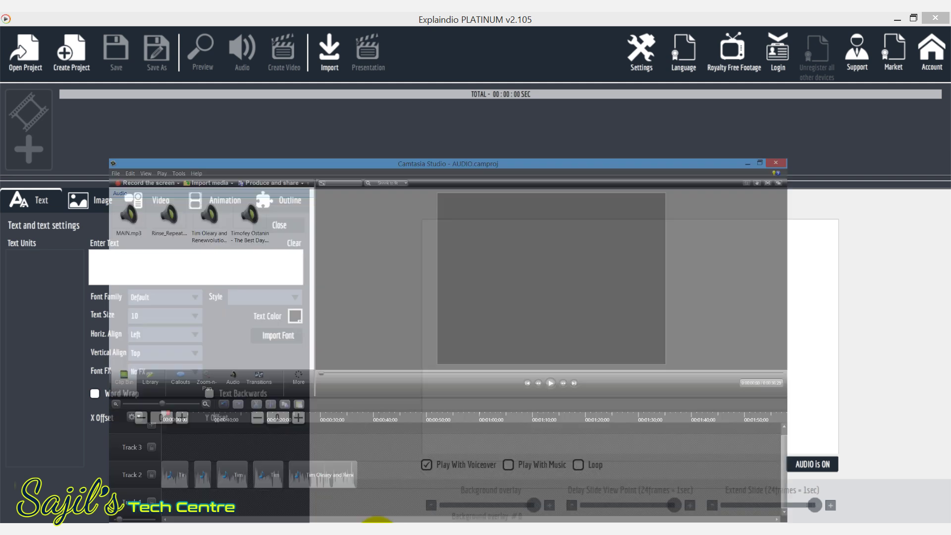
- Switch to the Camtasia Studio audio project, play the first voice clips on Track 2, and return the playhead to the start
key(alt+Tab)
drag(78, 373, 47, 393)
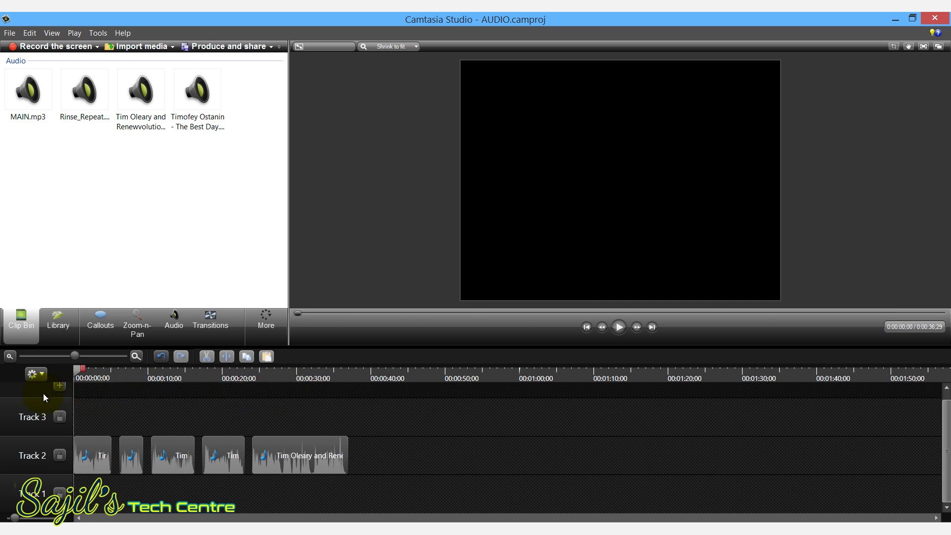
click(620, 327)
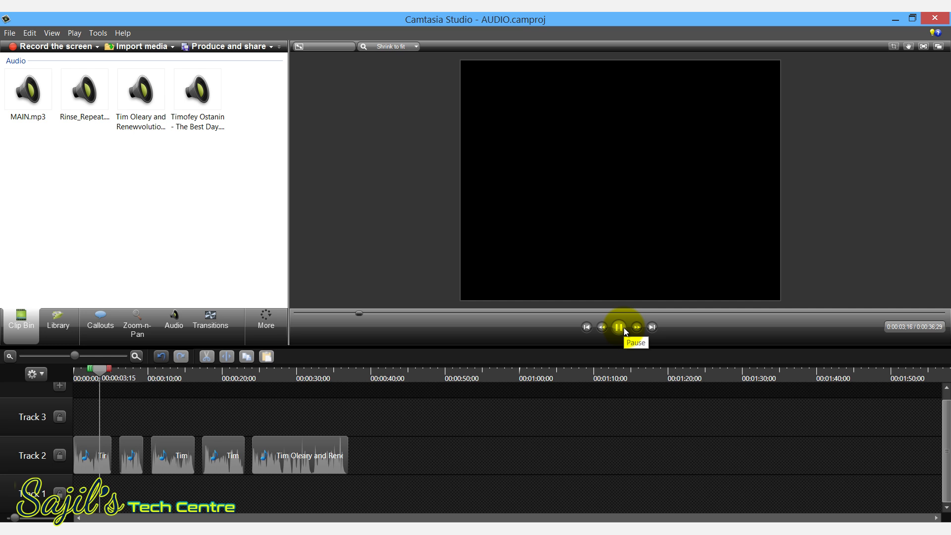
click(619, 327)
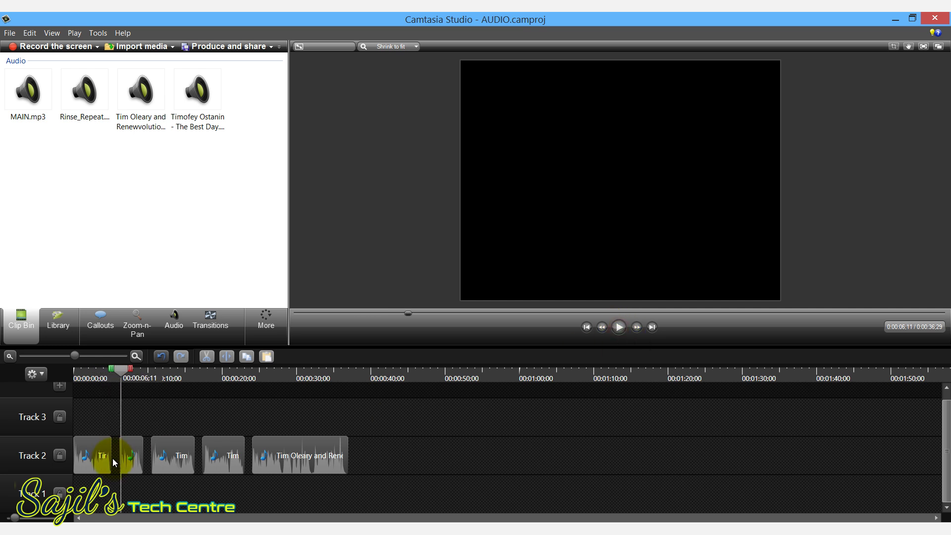
drag(124, 374, 79, 372)
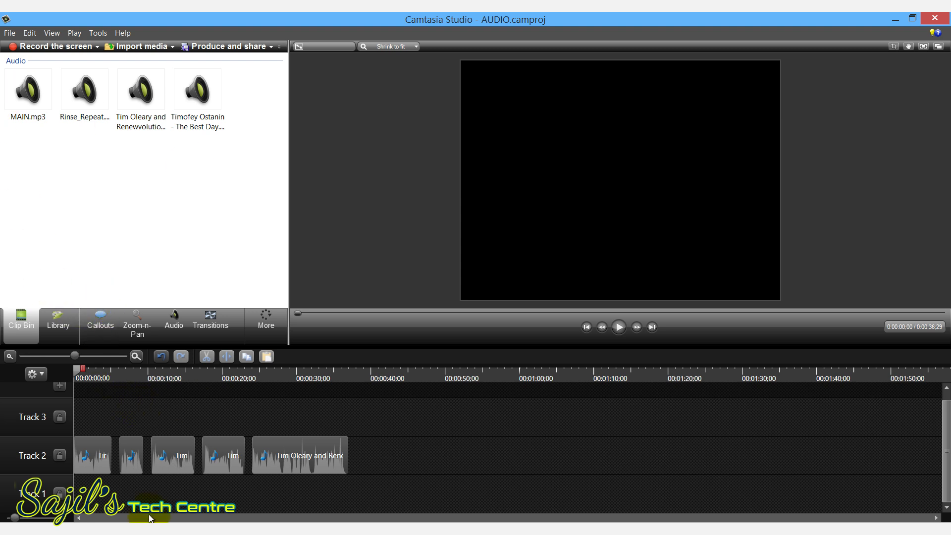
- Add the Rinse_Repeat music file from the media bin to Track 1 beneath the voice clips
right_click(93, 103)
click(94, 107)
drag(144, 414, 134, 491)
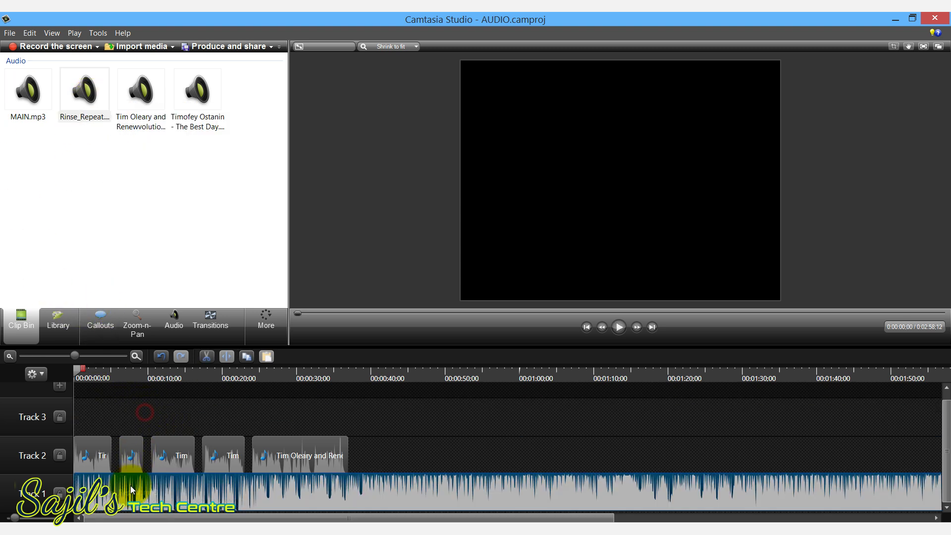
- Switch to the Intro Video document in Word and read through the main script paragraph
click(392, 375)
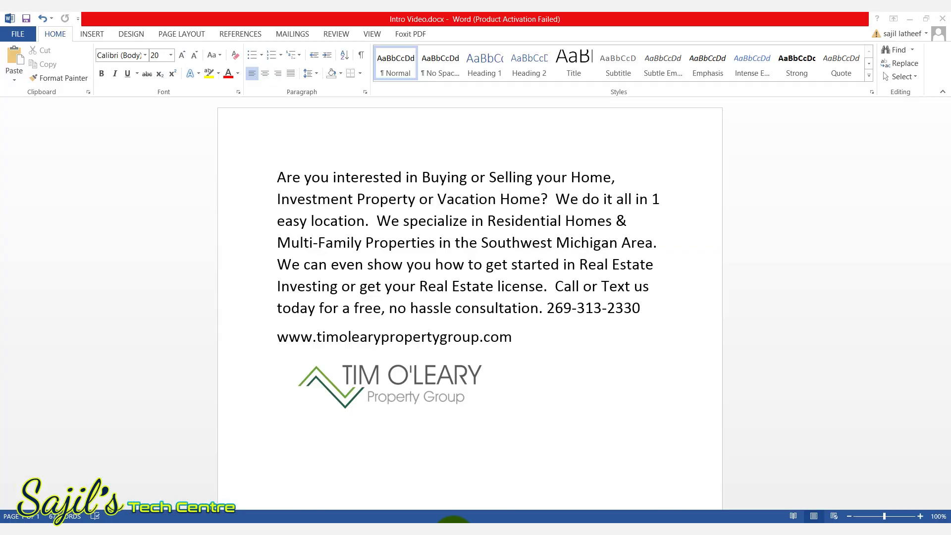
drag(276, 177, 548, 312)
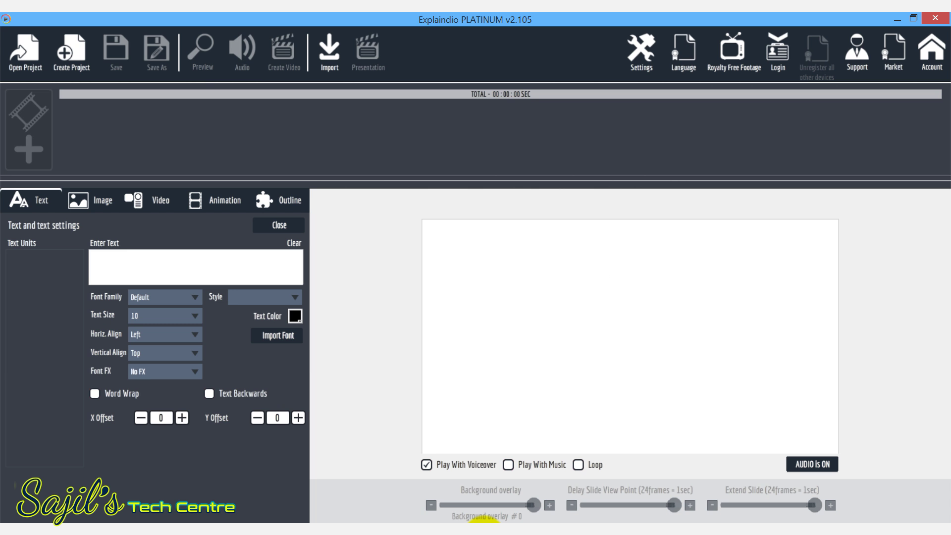
- Switch back to Explaindio and create a new project named sample
click(77, 51)
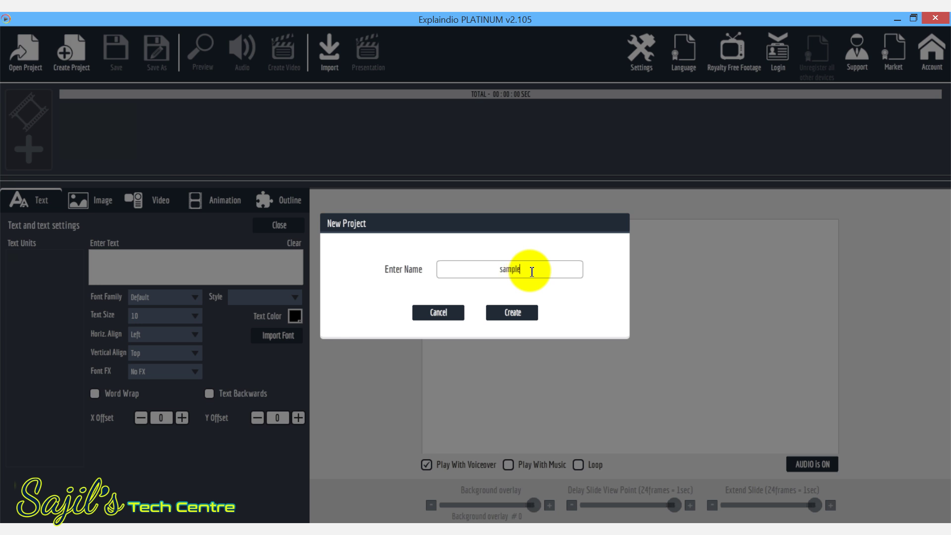
click(498, 313)
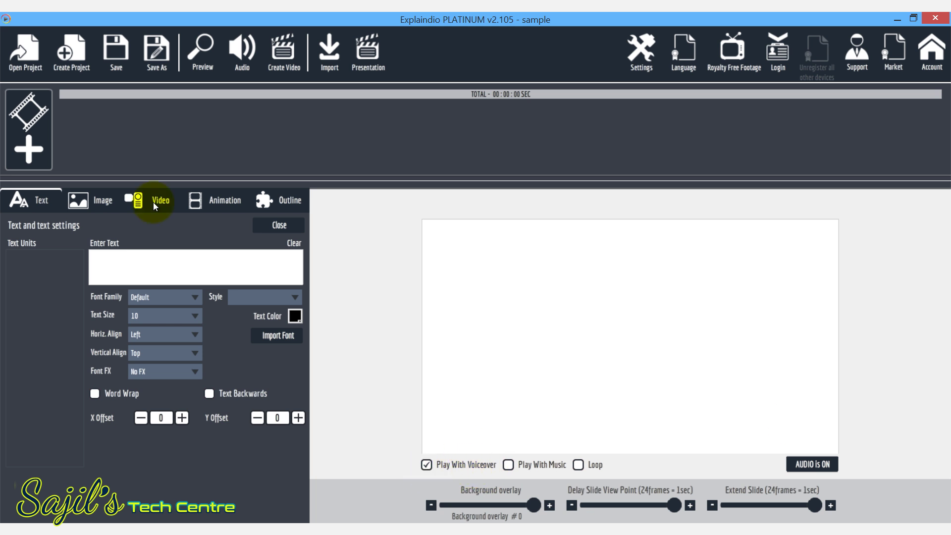
- Enable the Voice track in the sound settings, load AUDIO 2.mp3 as the voiceover, and listen to it
click(242, 55)
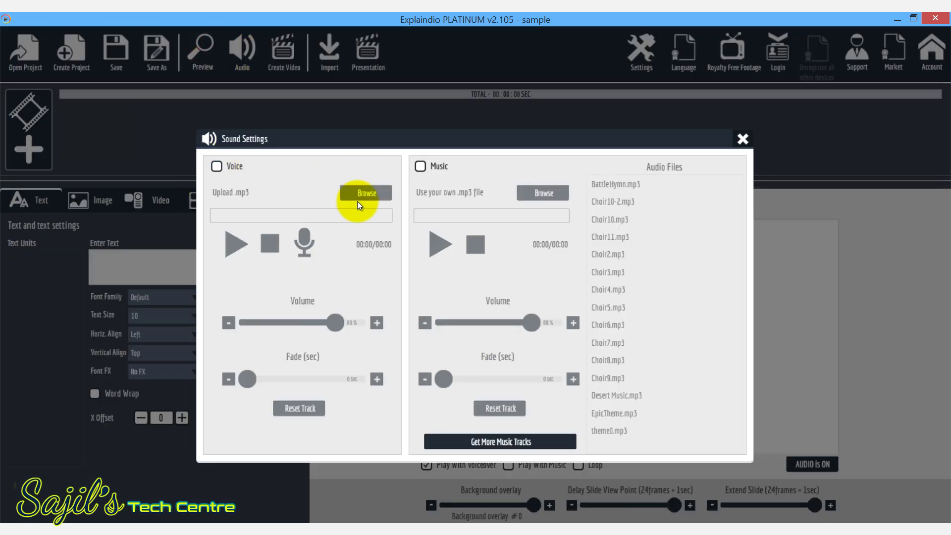
click(216, 165)
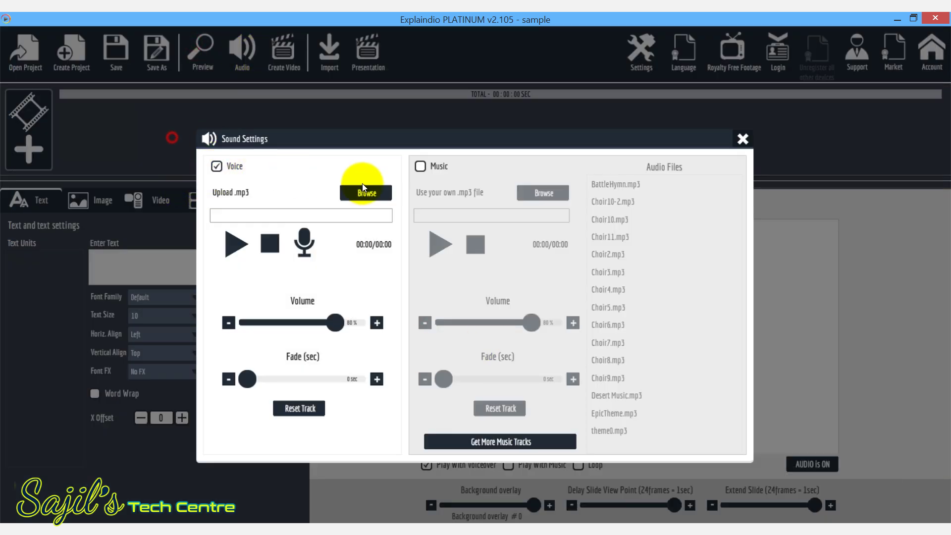
click(360, 195)
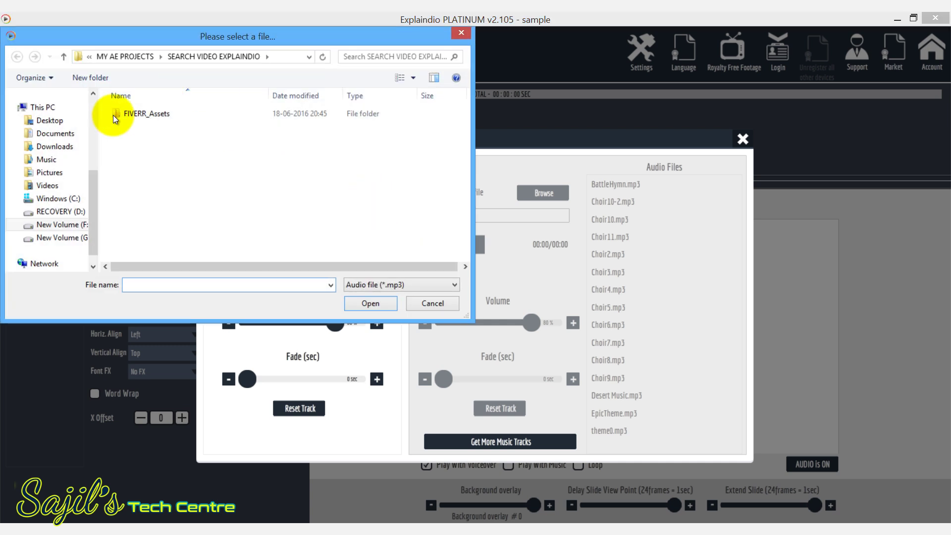
click(153, 117)
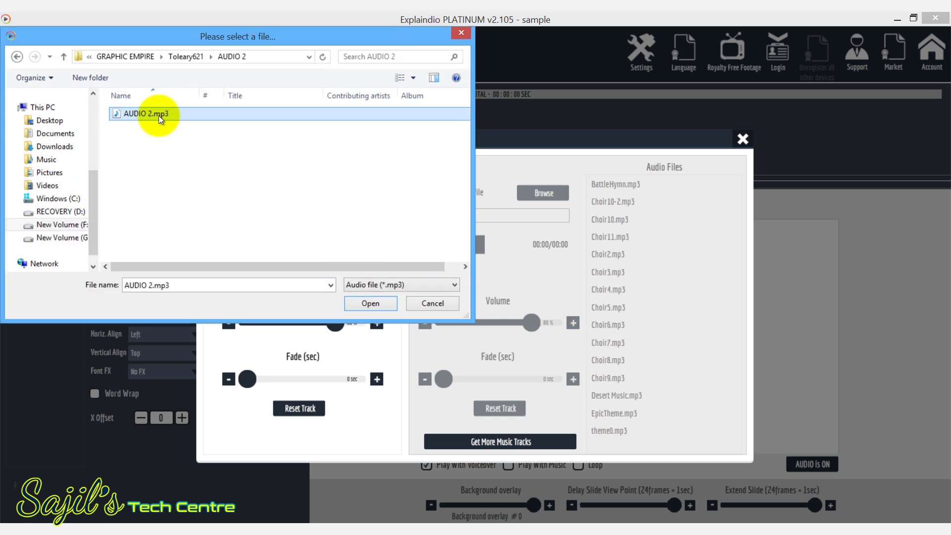
double_click(159, 115)
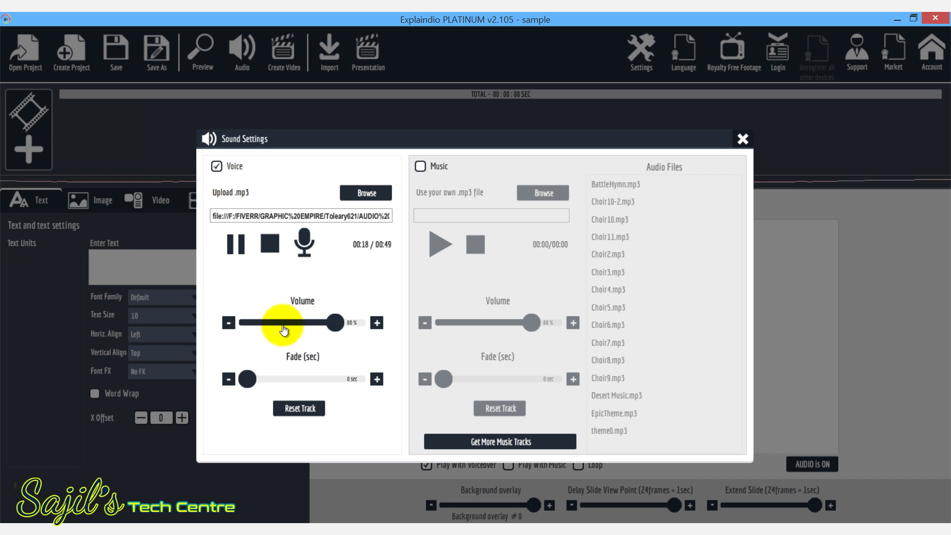
click(741, 140)
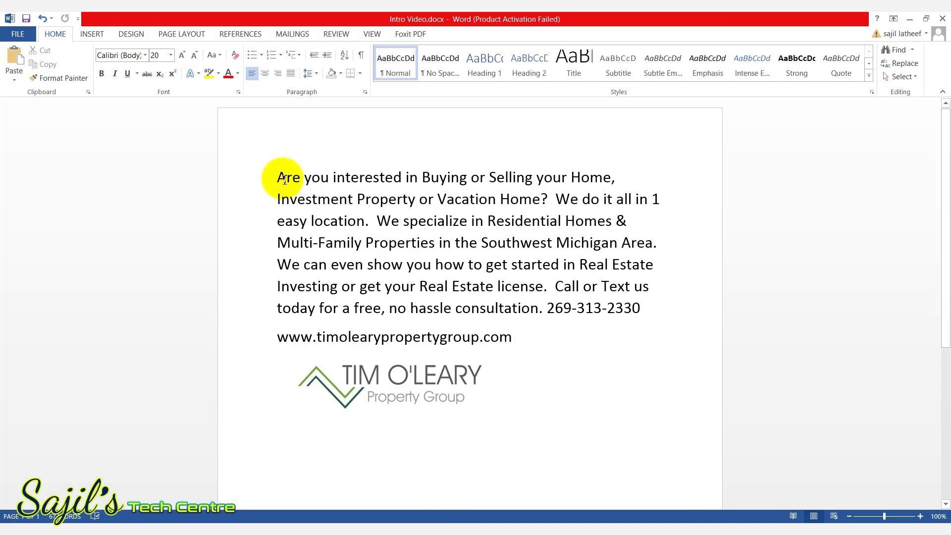
- Review the Word script's opening, highlighting the text from "Are you interested" through "easy location."
drag(276, 178, 353, 199)
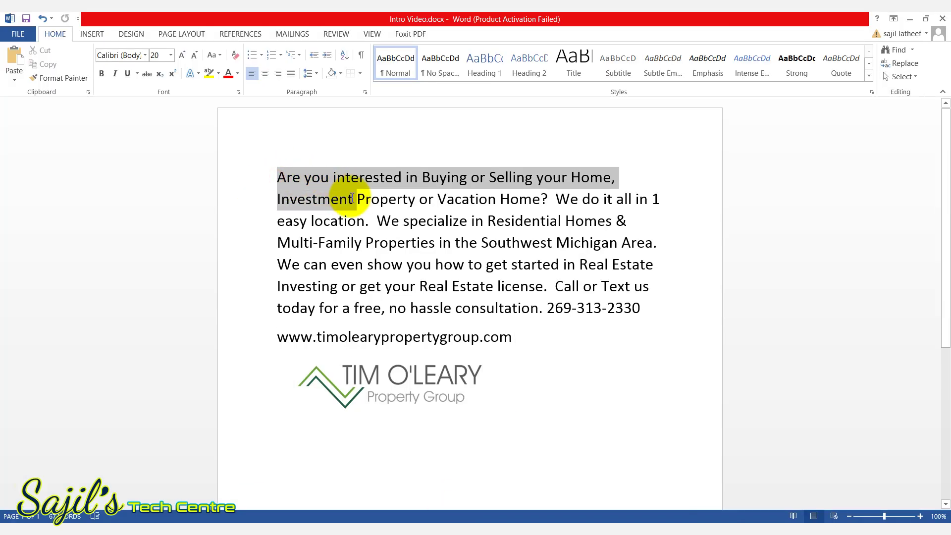
click(688, 223)
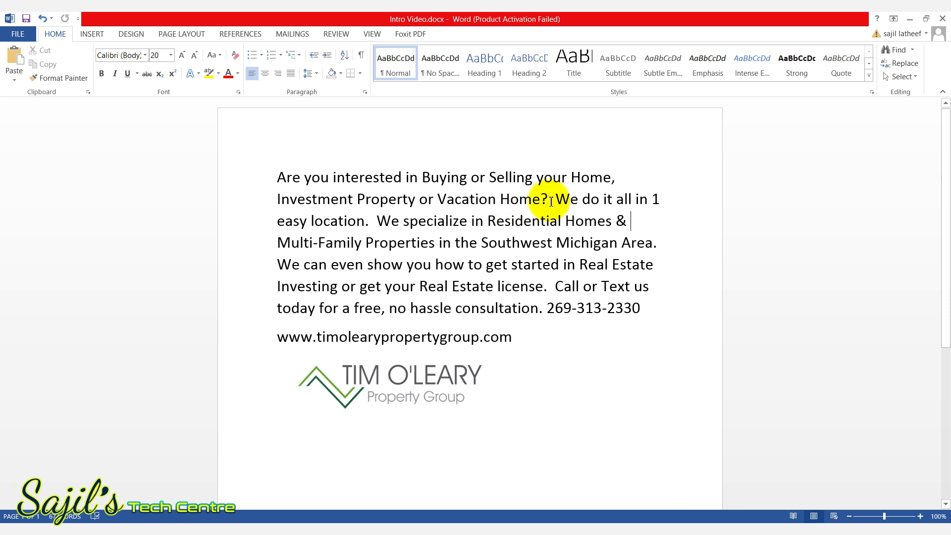
drag(549, 200, 284, 184)
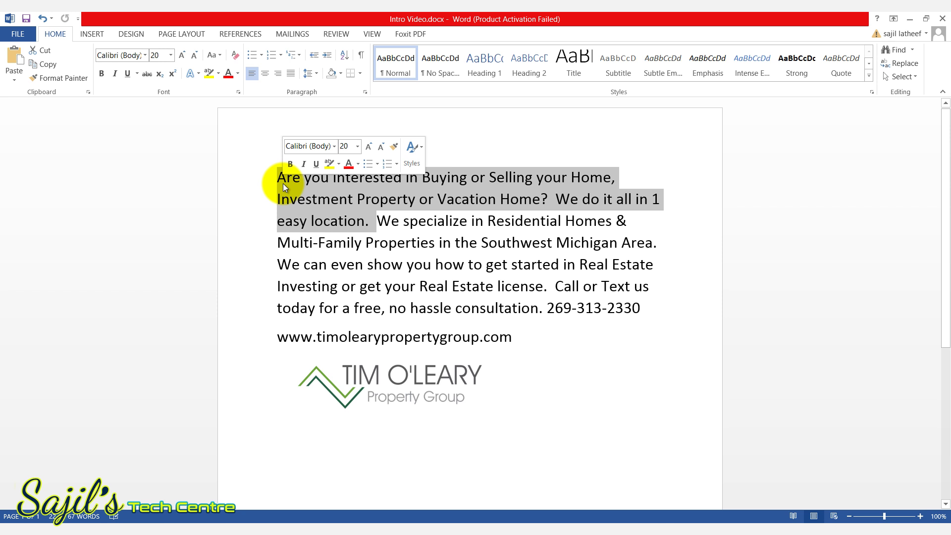
- Return to the Explaindio sample project and create a new scene with an empty canvas
mouse_move(491, 529)
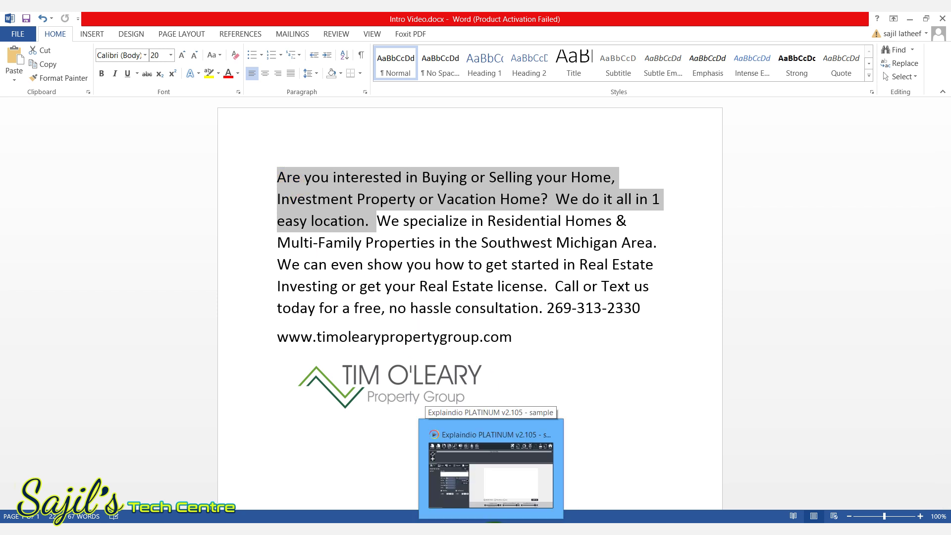
click(505, 515)
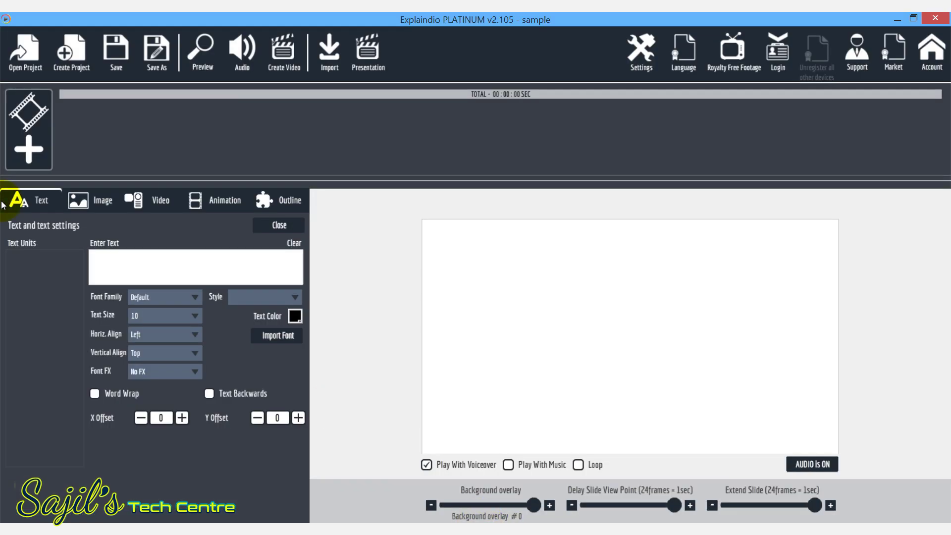
click(25, 151)
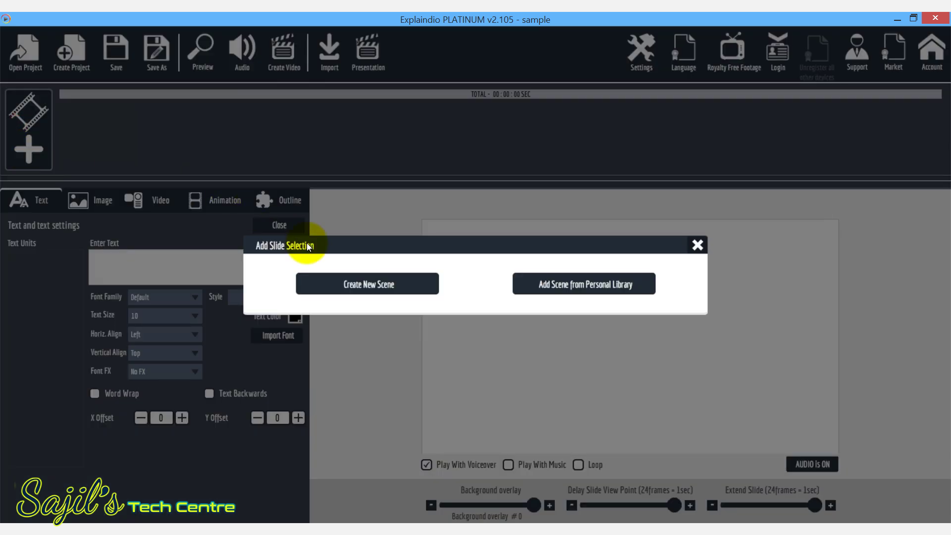
click(341, 280)
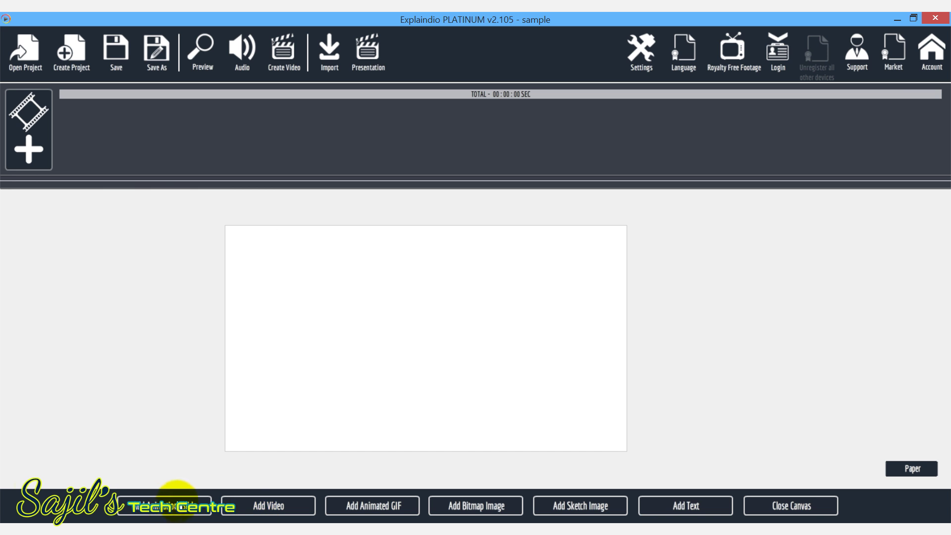
- Start adding an Explaindio slide to the canvas and choose the ProThemes Sept - Real Estate slide pack
click(183, 507)
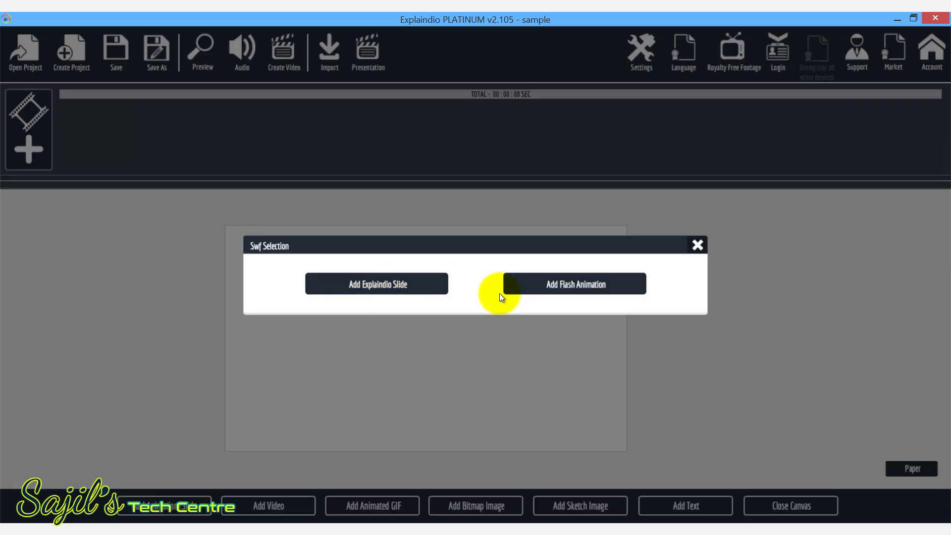
click(371, 287)
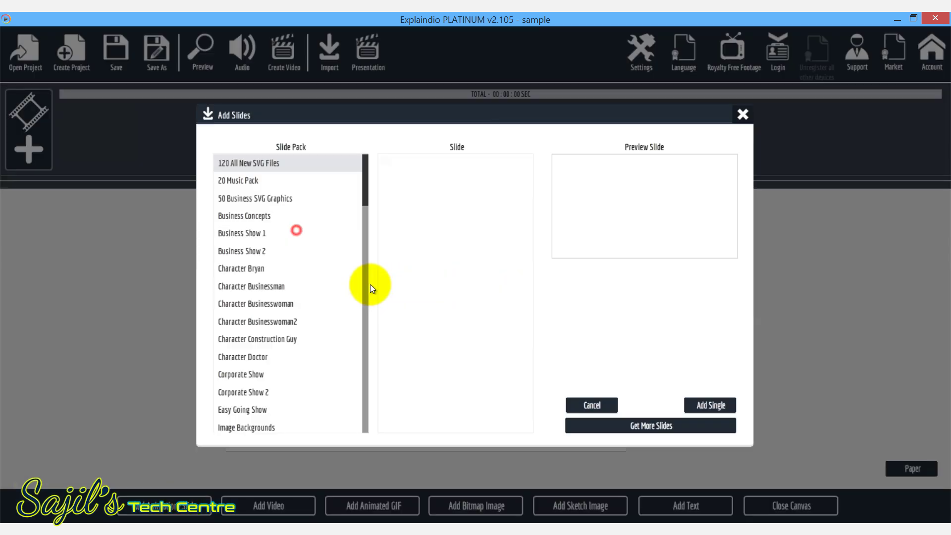
drag(365, 185, 361, 410)
click(361, 422)
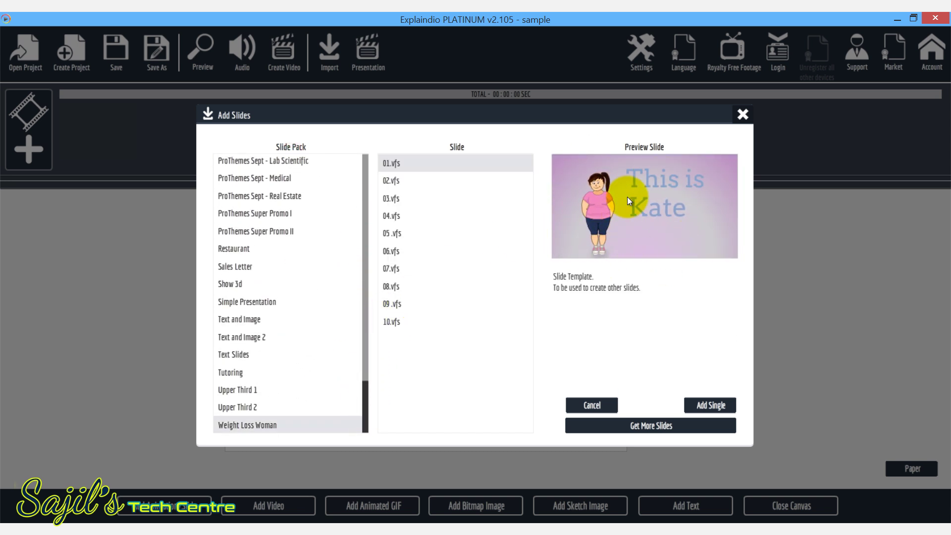
scroll(448, 517, up, 3)
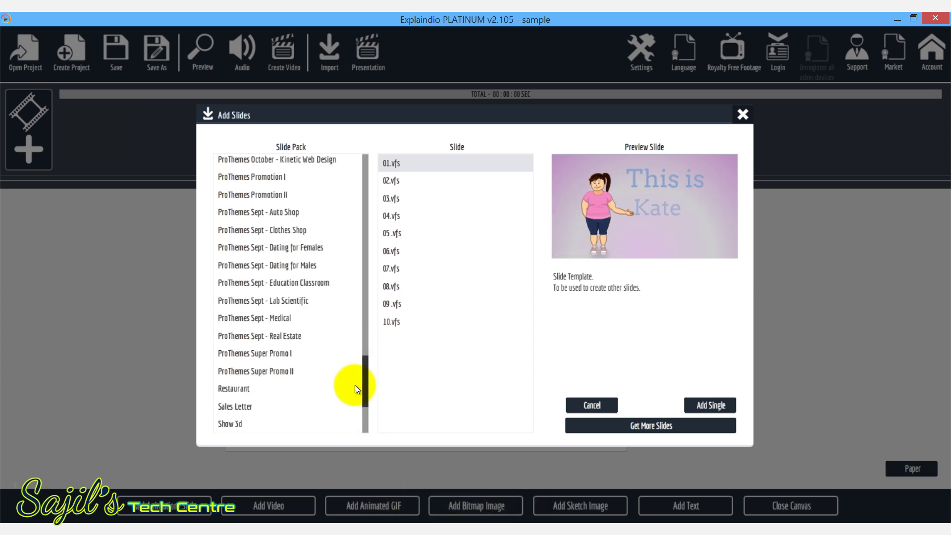
drag(364, 380, 364, 375)
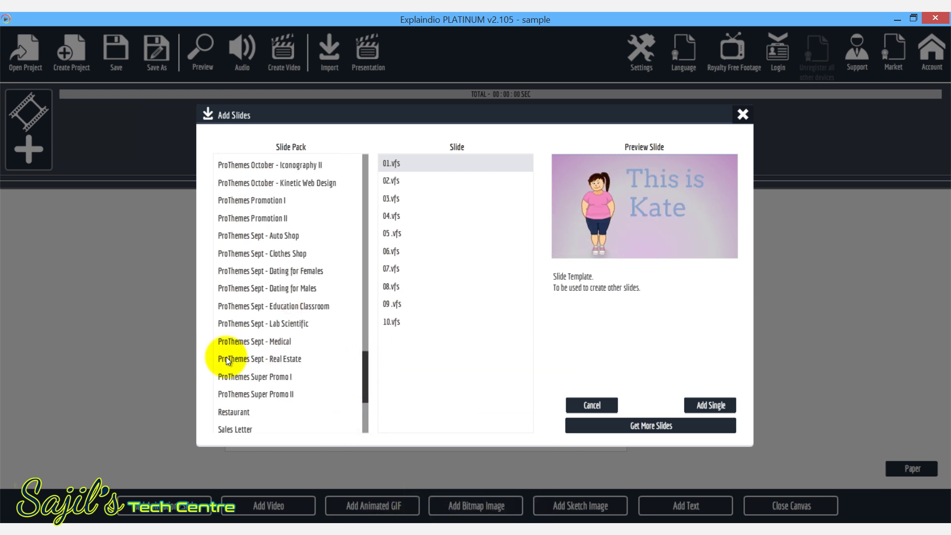
click(283, 361)
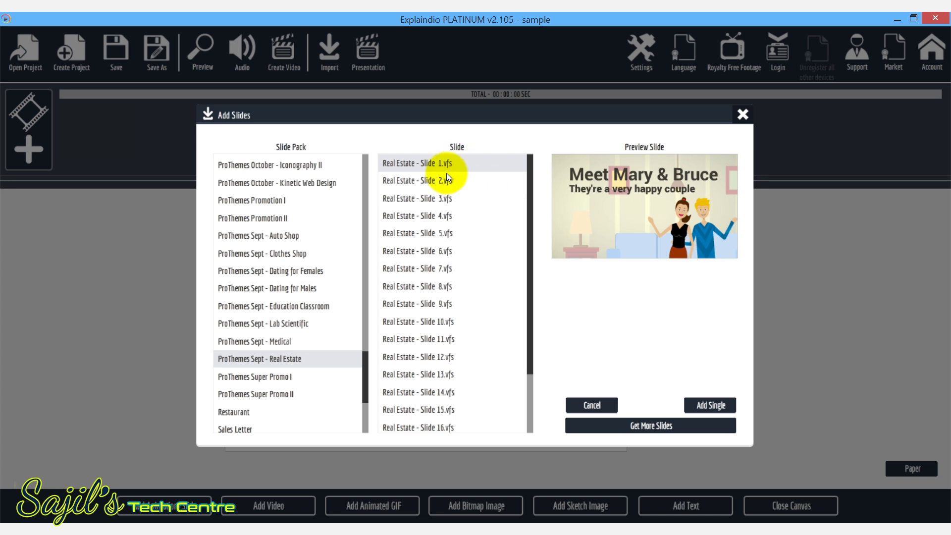
- Preview Slide 2, add Real Estate - Slide 1 to the canvas as a single slide, and close the canvas
click(429, 182)
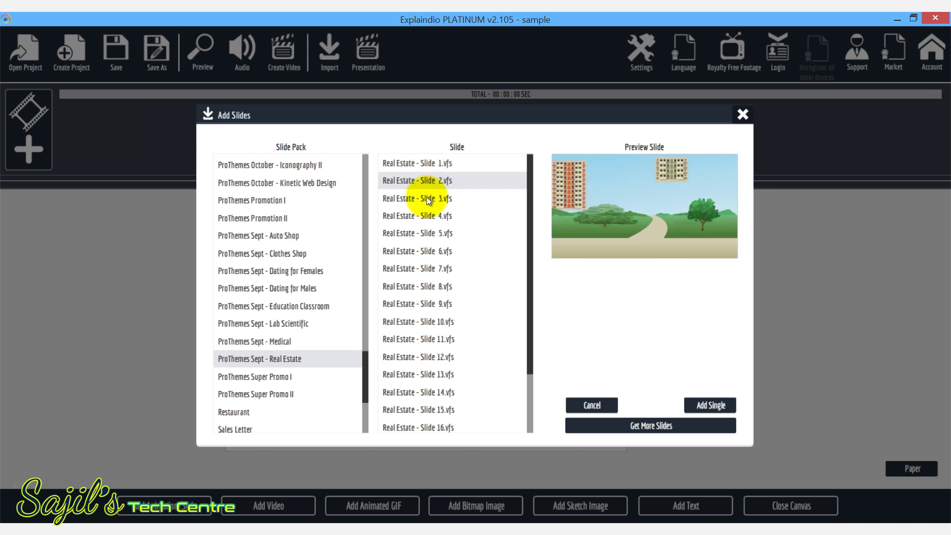
click(709, 405)
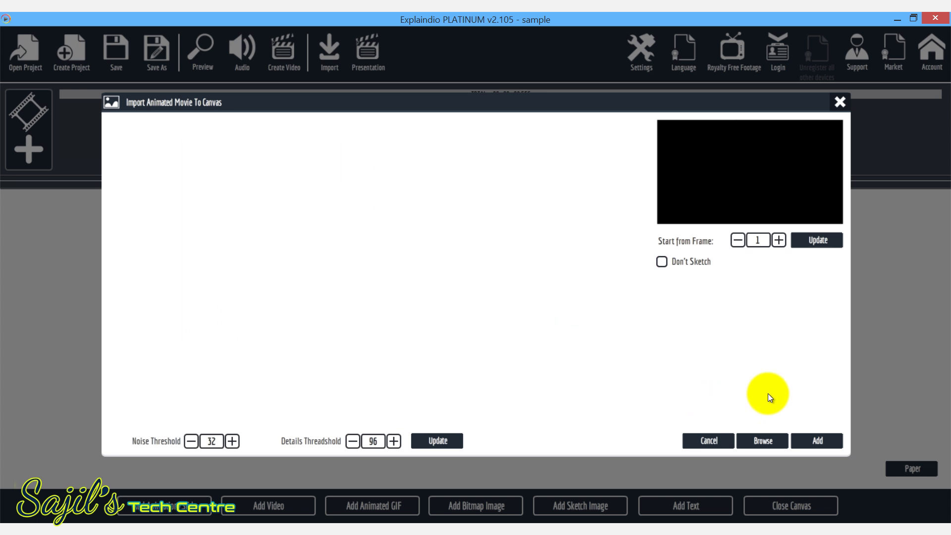
click(818, 440)
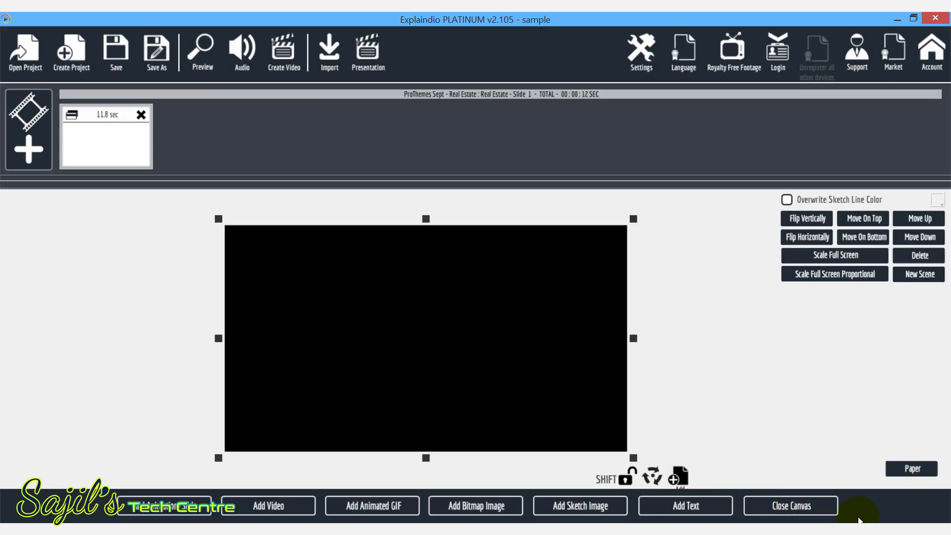
click(791, 506)
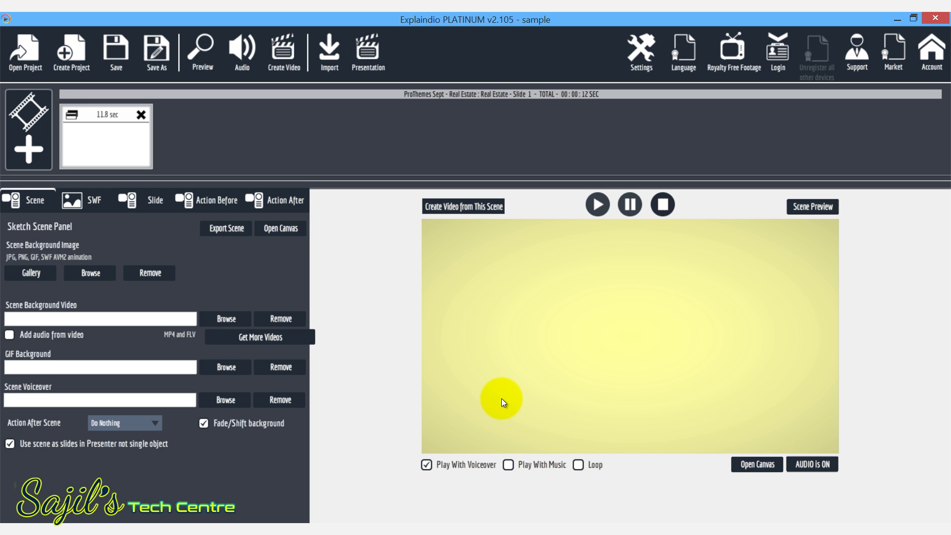
- Turn off the Voice track in the project's sound settings and close them
click(243, 49)
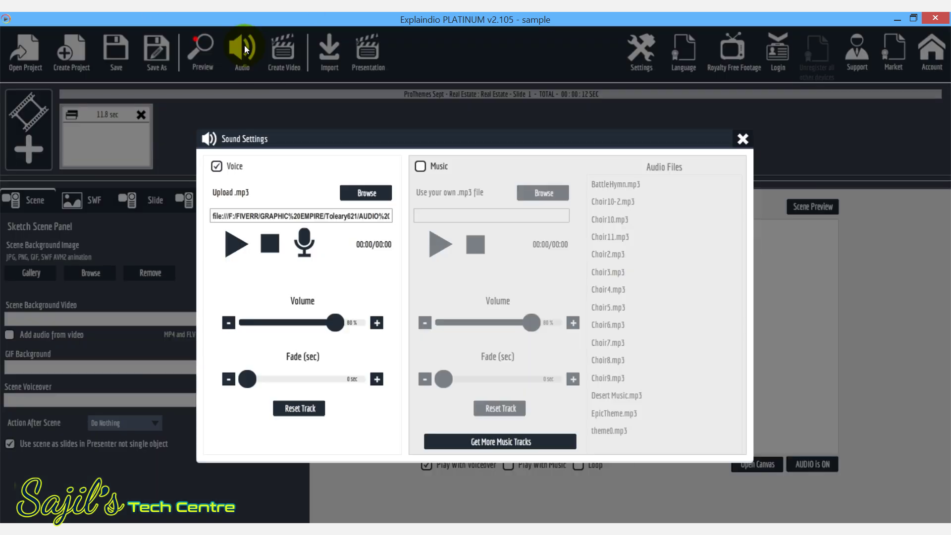
click(216, 169)
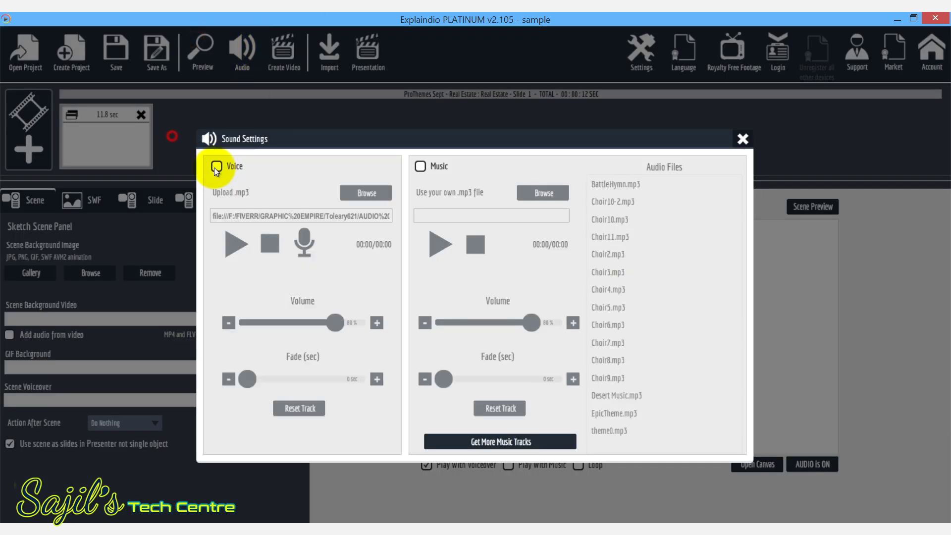
click(742, 138)
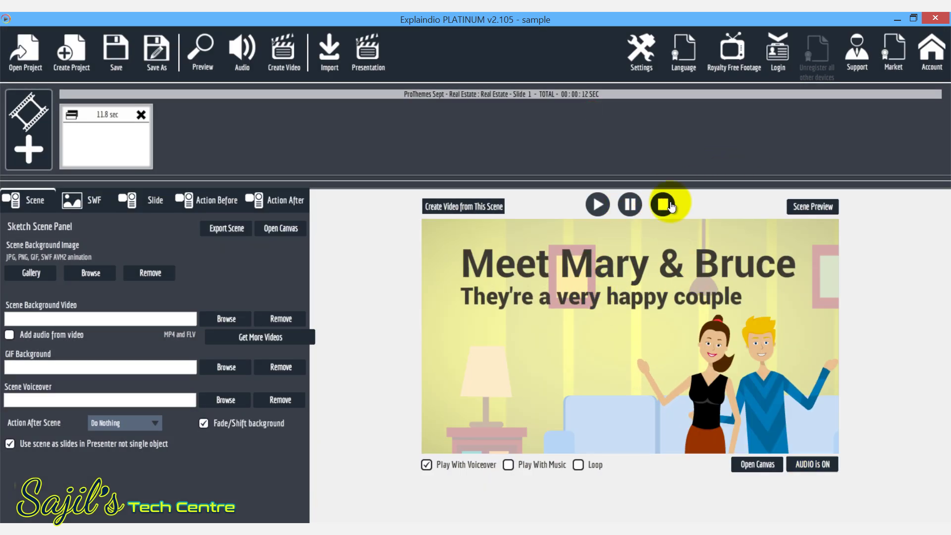
- Switch to the Intro Video.docx script in Word and copy the phrase "Buying or Selling your Home"
click(636, 211)
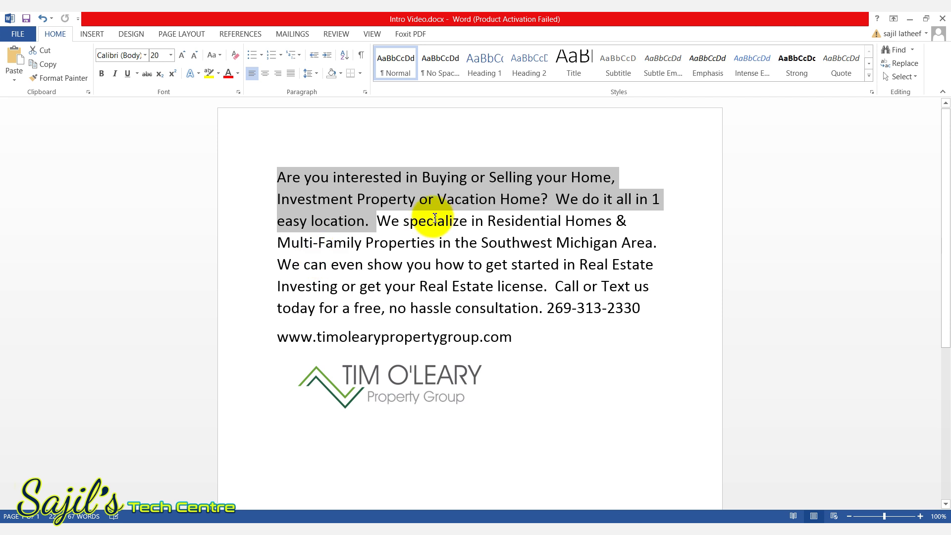
click(454, 183)
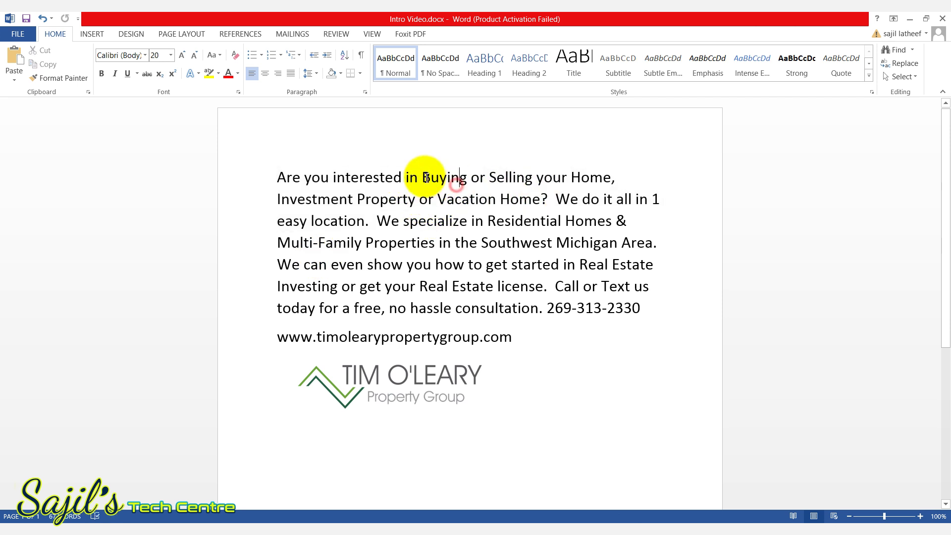
drag(422, 179, 602, 182)
click(603, 181)
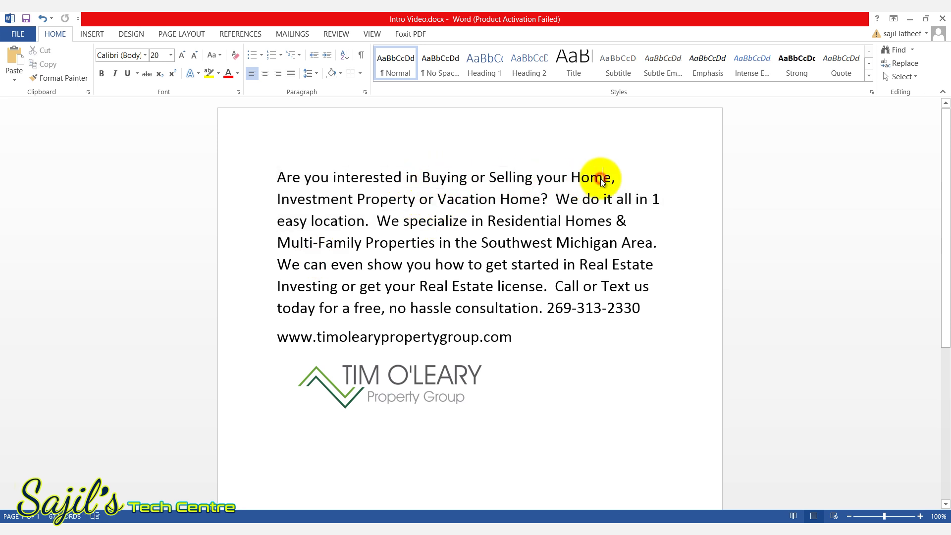
drag(576, 181, 424, 178)
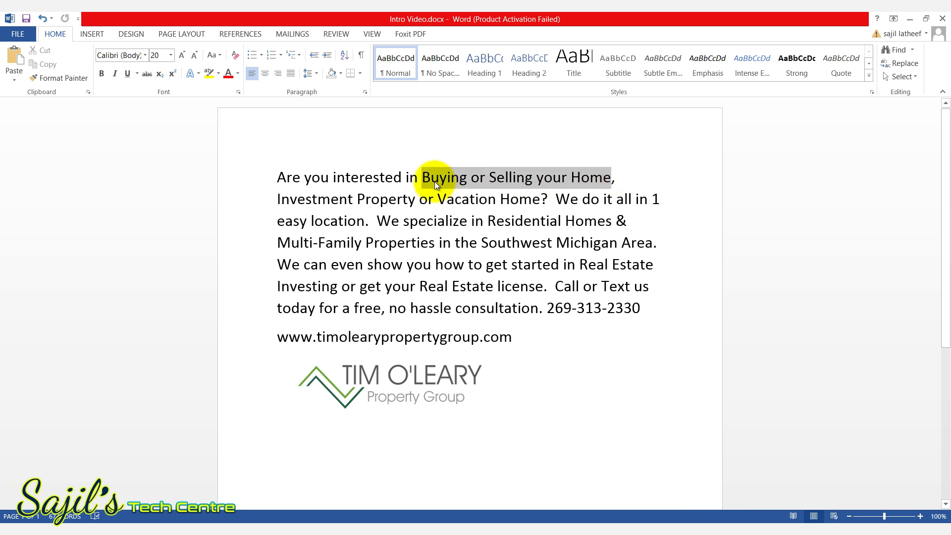
right_click(462, 179)
click(487, 203)
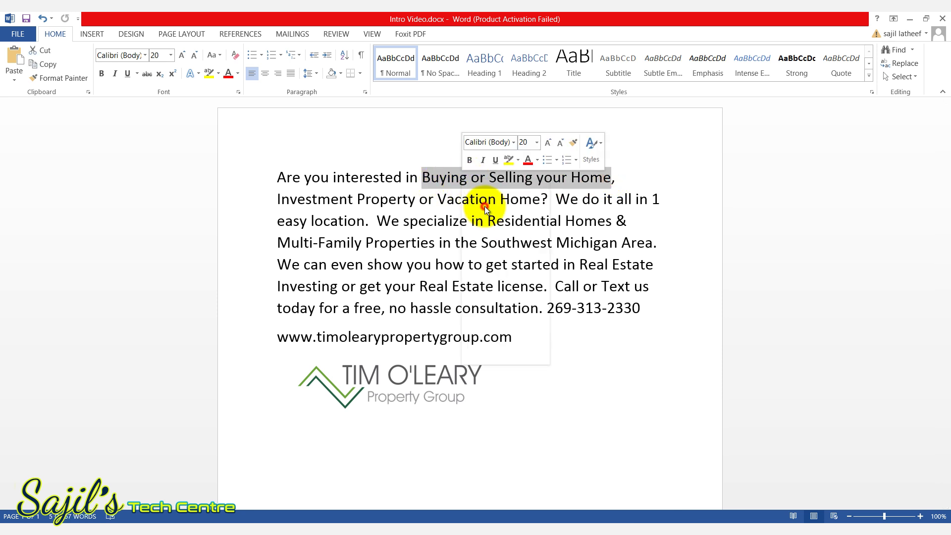
- Return to Explaindio, open the slide's animation customization, and replace the Text Area 1 text with "Buying or Selling your Home"
click(490, 526)
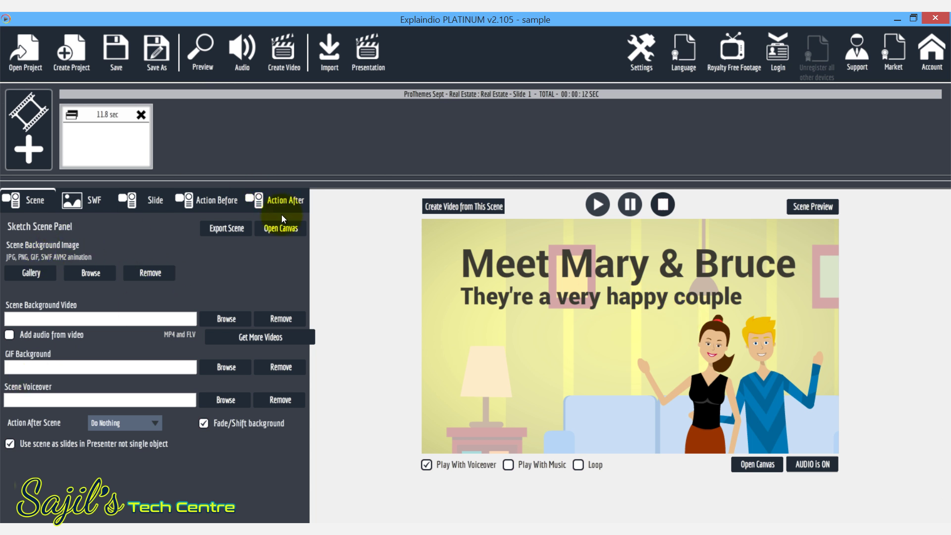
click(146, 202)
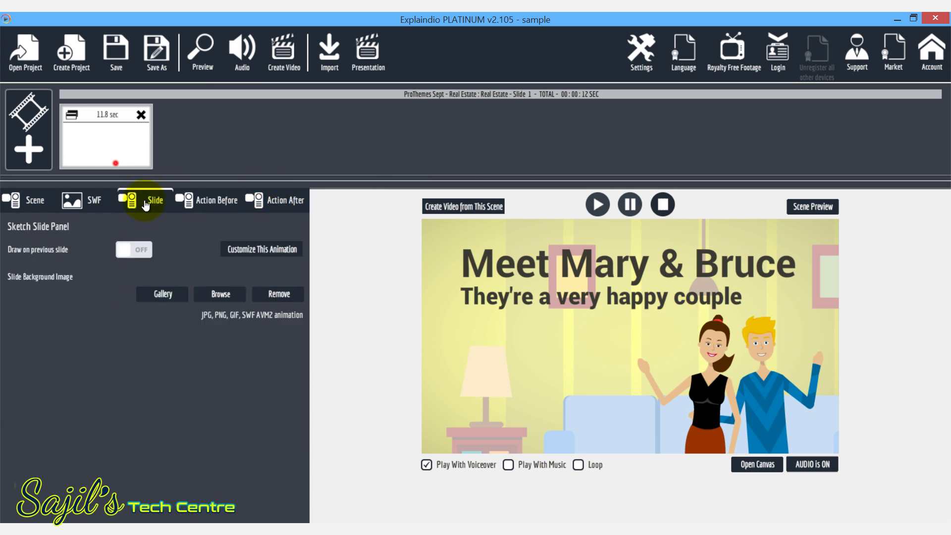
click(272, 253)
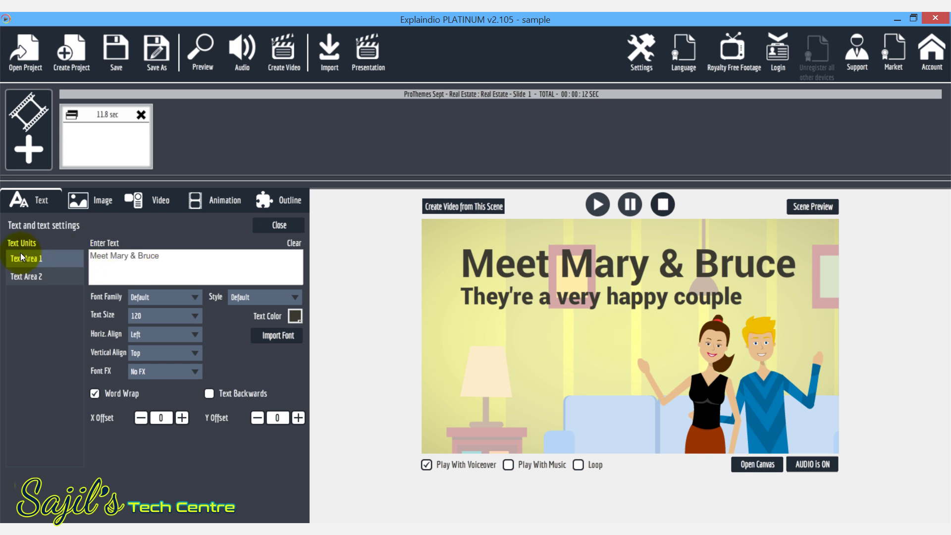
drag(182, 257, 180, 246)
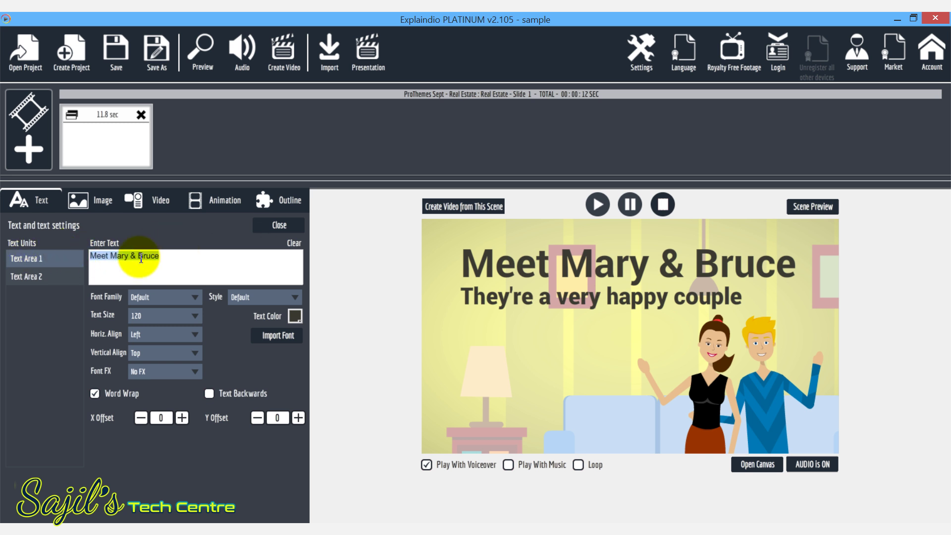
key(ctrl+v)
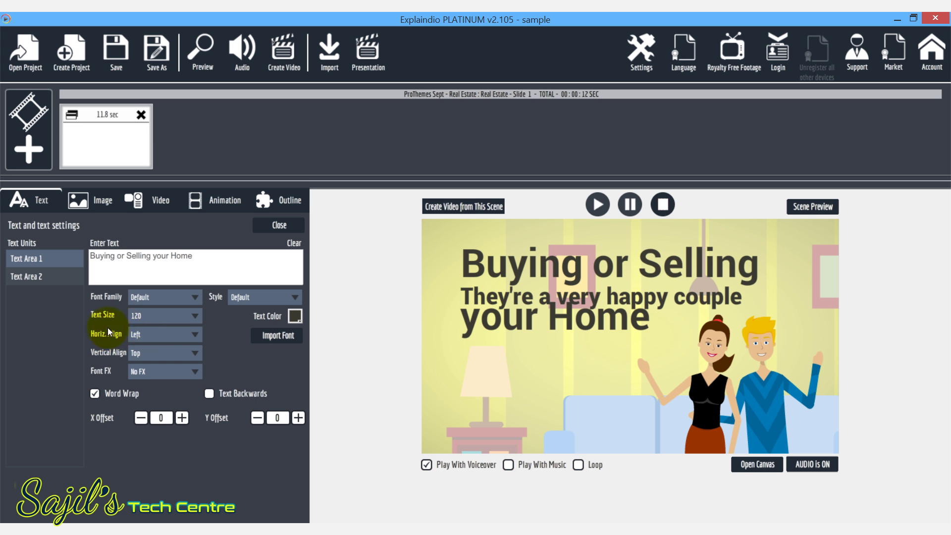
- Reduce the text size of Text Area 1 to 80 so the headline fits on one line
click(147, 313)
drag(199, 330, 195, 369)
click(143, 327)
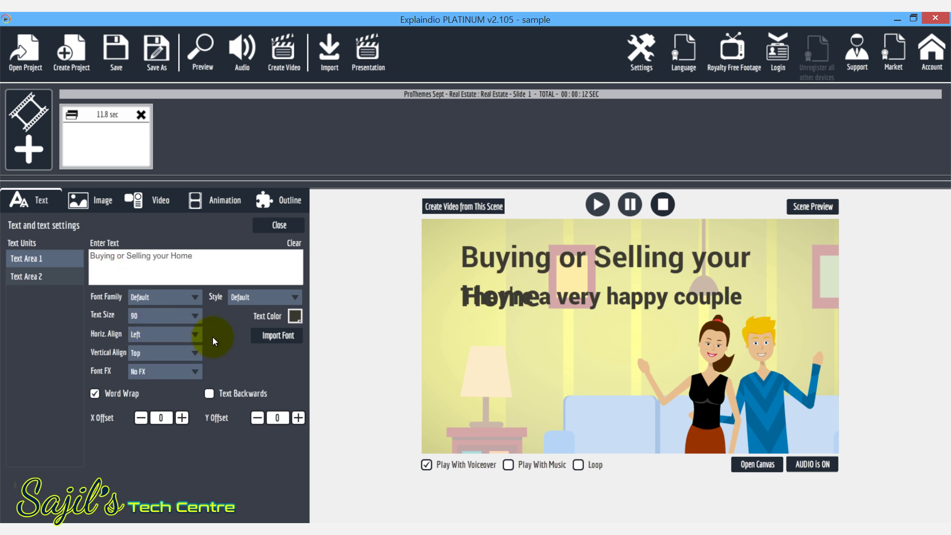
click(196, 316)
drag(203, 384, 203, 369)
click(153, 331)
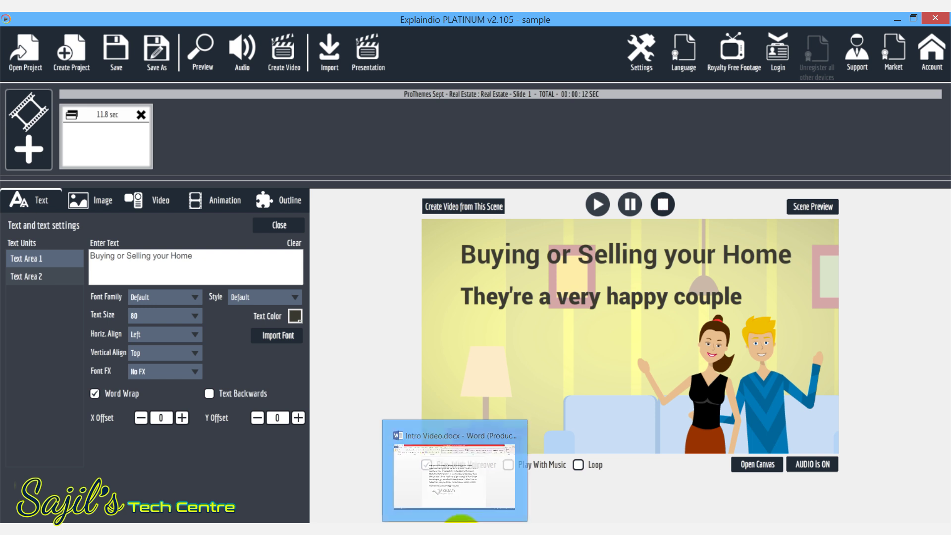
- Copy "Investment Property or Vacation Home?" from the Word script and replace the Text Area 2 text with it in Explaindio
click(455, 528)
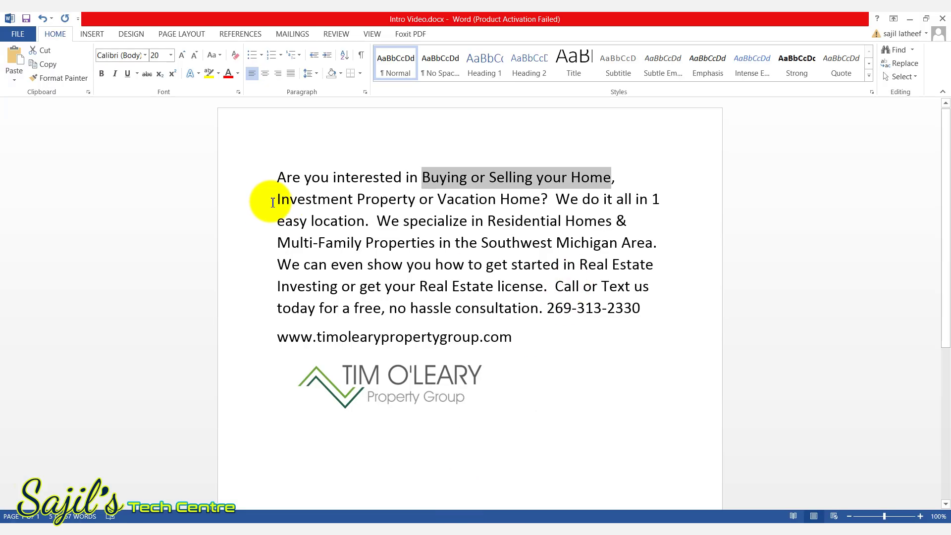
drag(274, 199, 548, 198)
key(alt+Tab)
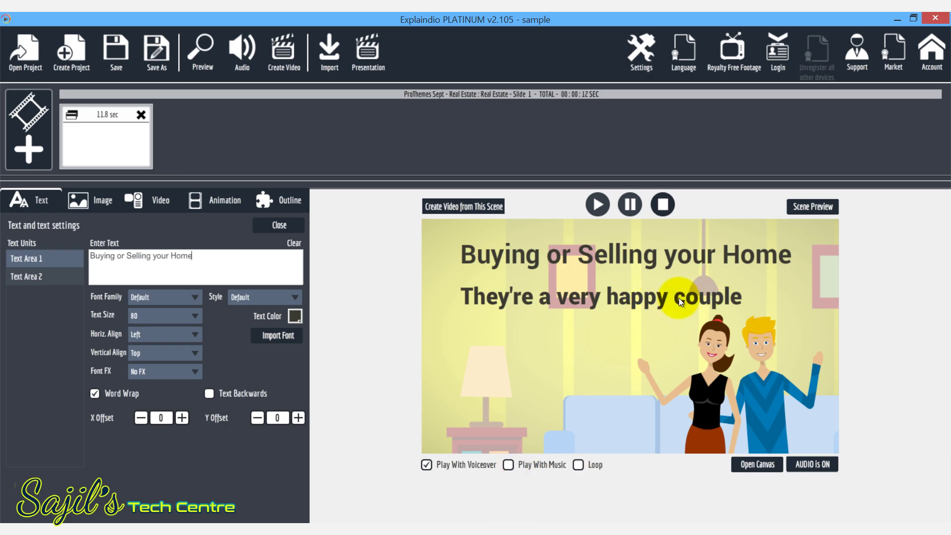
click(43, 278)
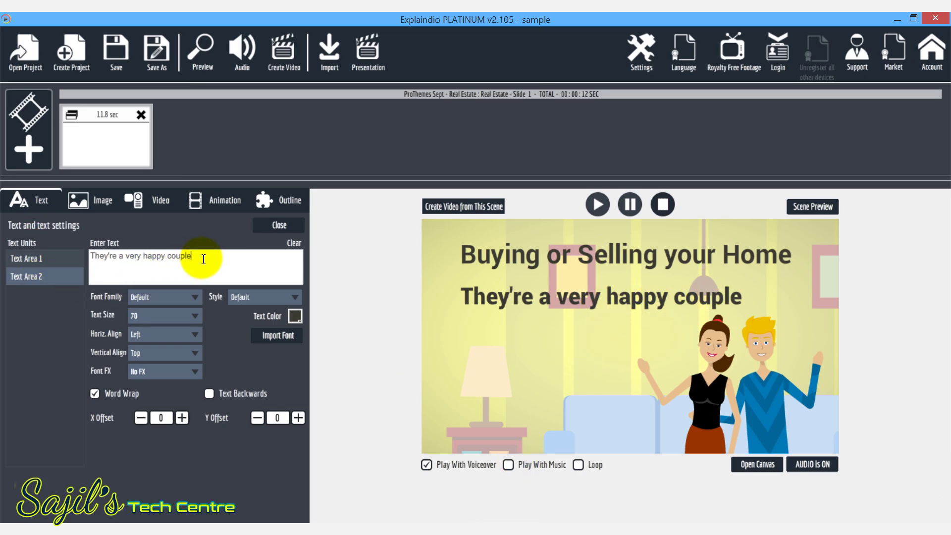
drag(198, 256, 55, 257)
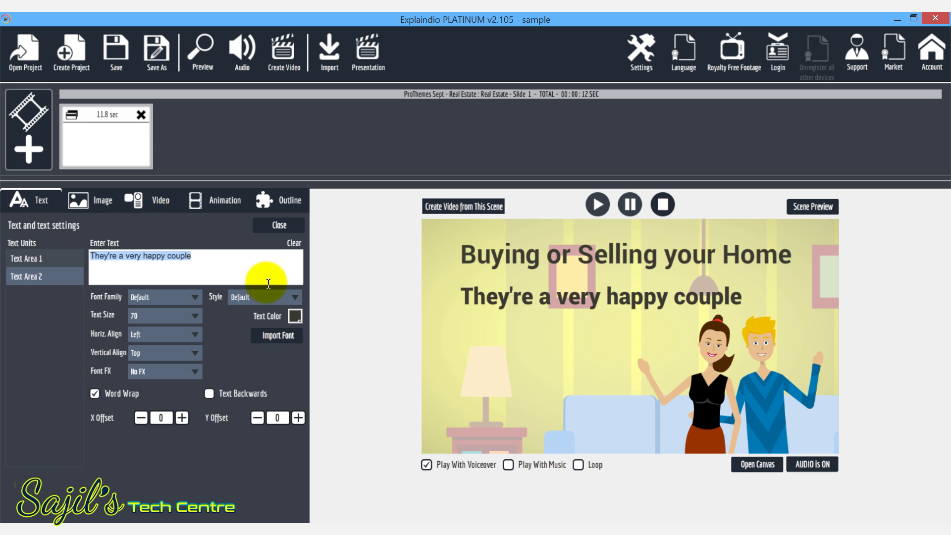
key(ctrl+v)
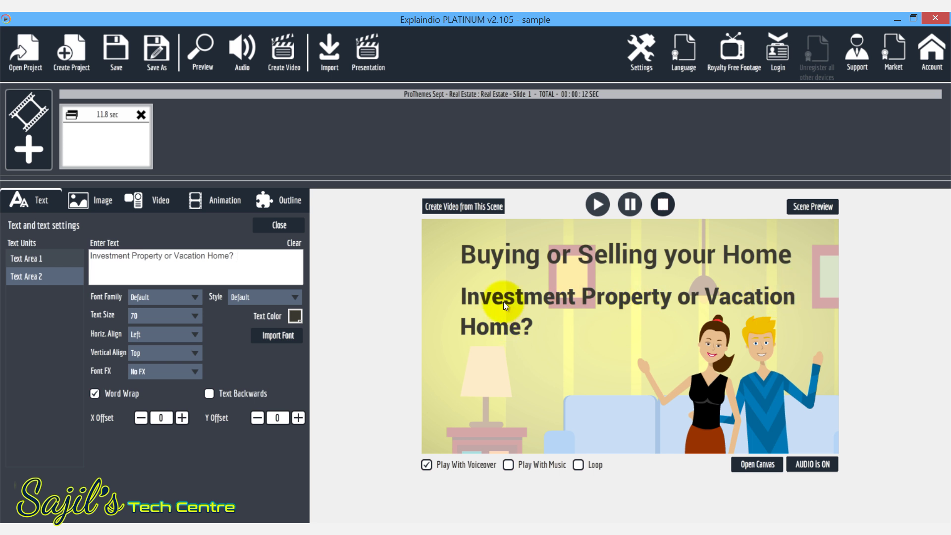
- Try the Center and Right horizontal alignments on Text Area 2 and return it to Left
click(148, 335)
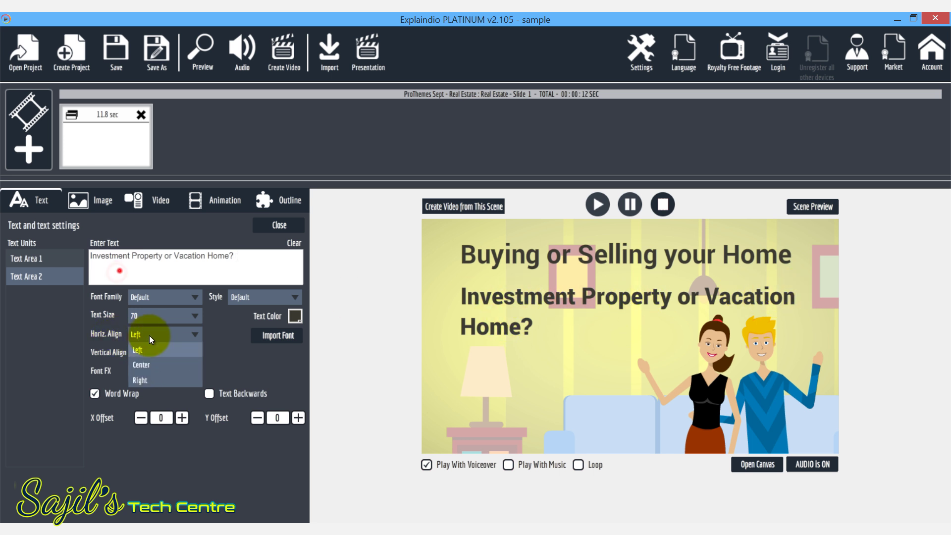
click(151, 365)
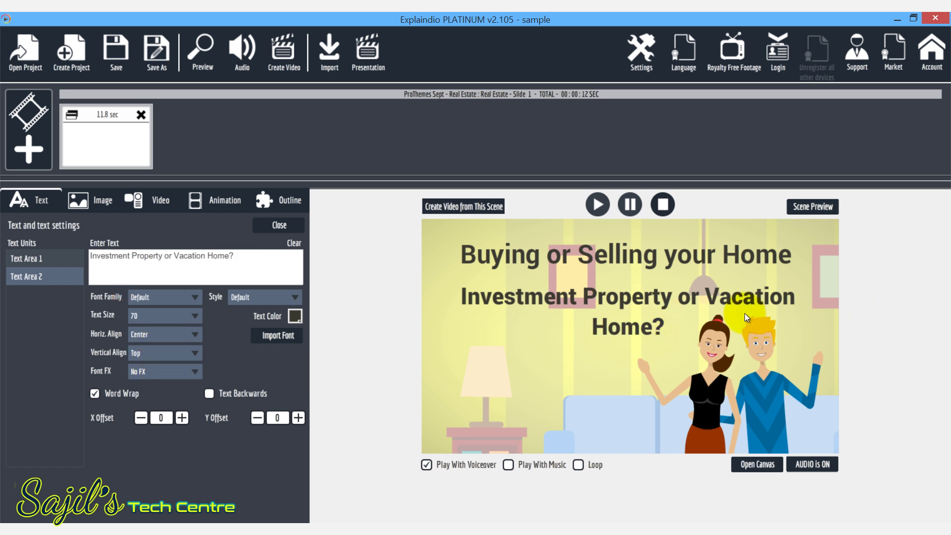
click(156, 329)
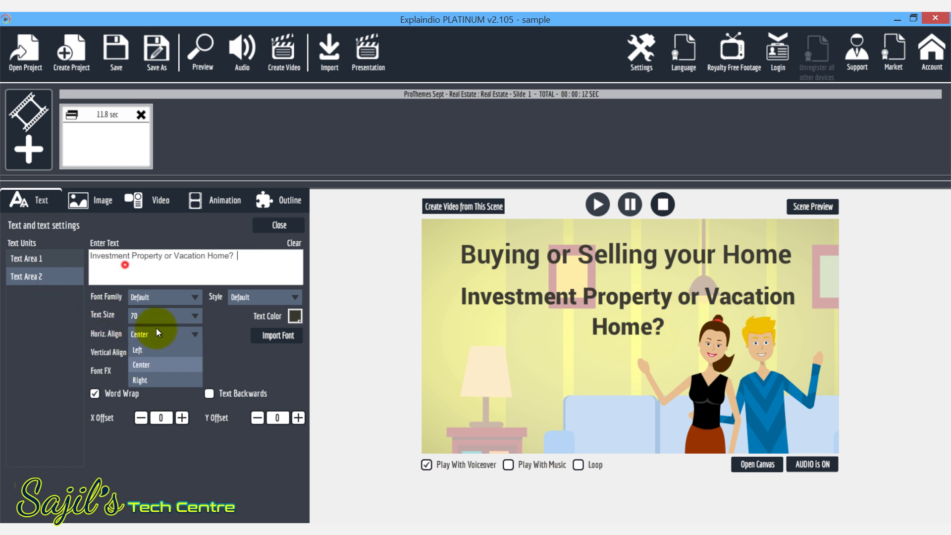
click(142, 377)
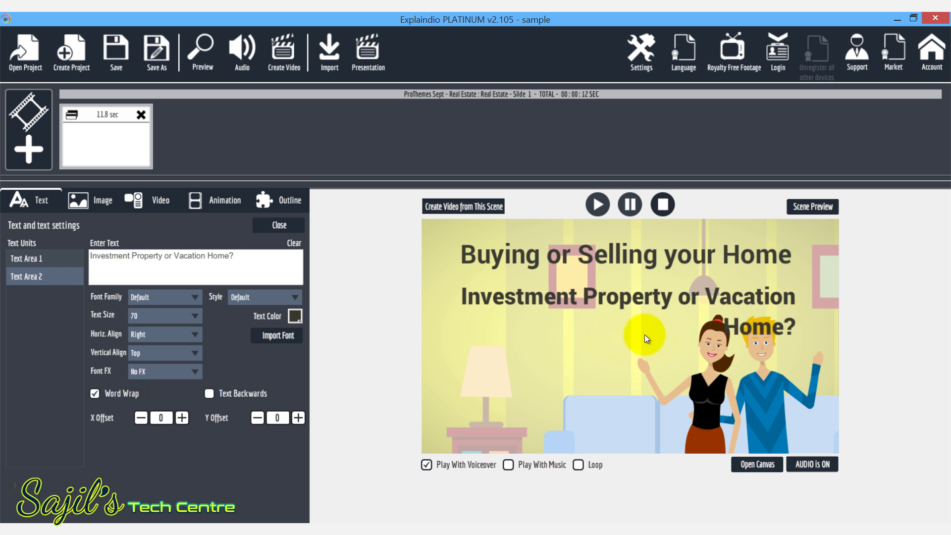
click(164, 333)
click(146, 352)
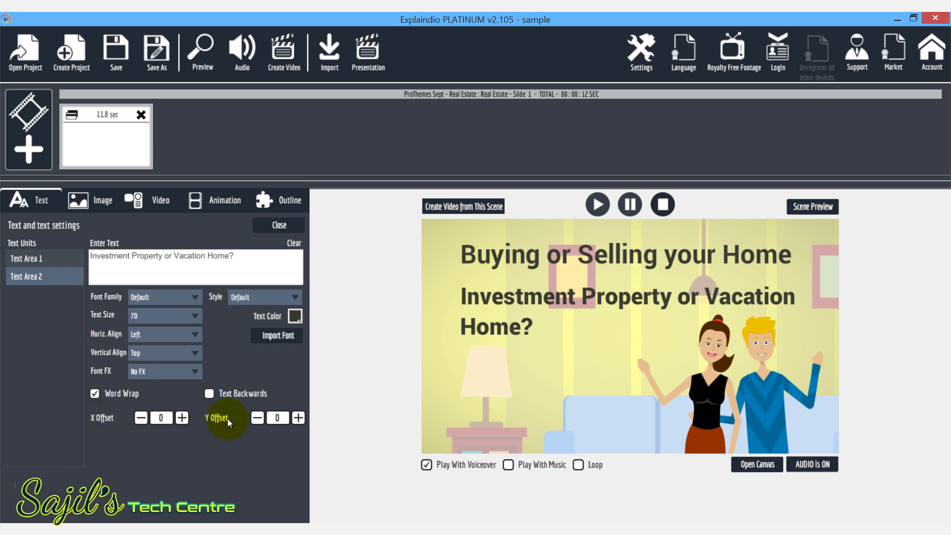
- Adjust the horizontal position of Text Area 2 in both directions, ending with an X Offset of 4
click(182, 417)
click(181, 417)
click(182, 418)
click(181, 418)
click(182, 418)
click(181, 417)
click(182, 417)
click(142, 417)
click(142, 417)
click(141, 418)
click(141, 417)
click(141, 417)
click(141, 418)
click(141, 418)
click(141, 418)
click(141, 417)
click(181, 417)
click(182, 418)
click(182, 417)
click(181, 417)
click(182, 418)
click(181, 418)
click(182, 418)
click(182, 417)
click(182, 417)
click(182, 418)
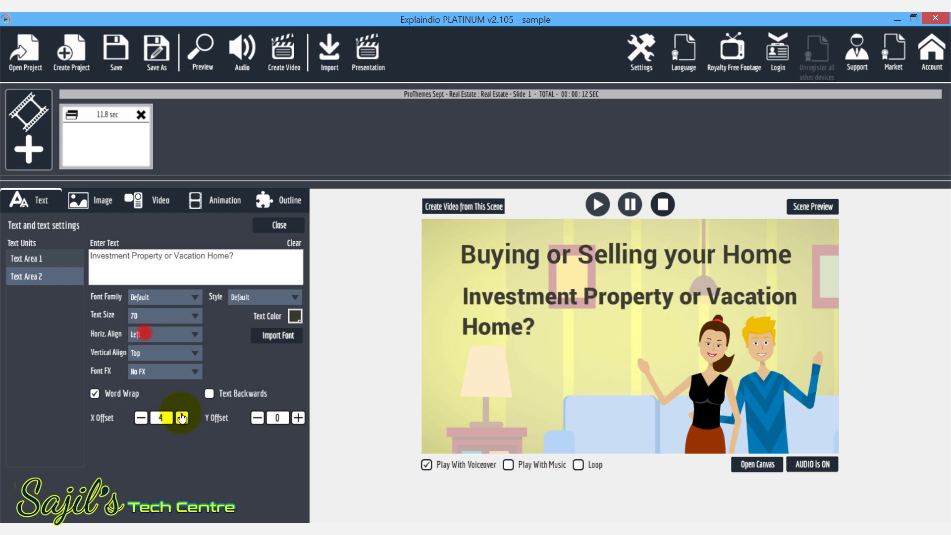
- Raise Text Area 2 closer to the headline by setting its Y Offset to -21
click(298, 418)
click(297, 418)
click(297, 417)
click(298, 417)
click(297, 418)
click(298, 417)
click(297, 418)
click(297, 417)
click(297, 417)
click(298, 418)
click(298, 417)
click(255, 419)
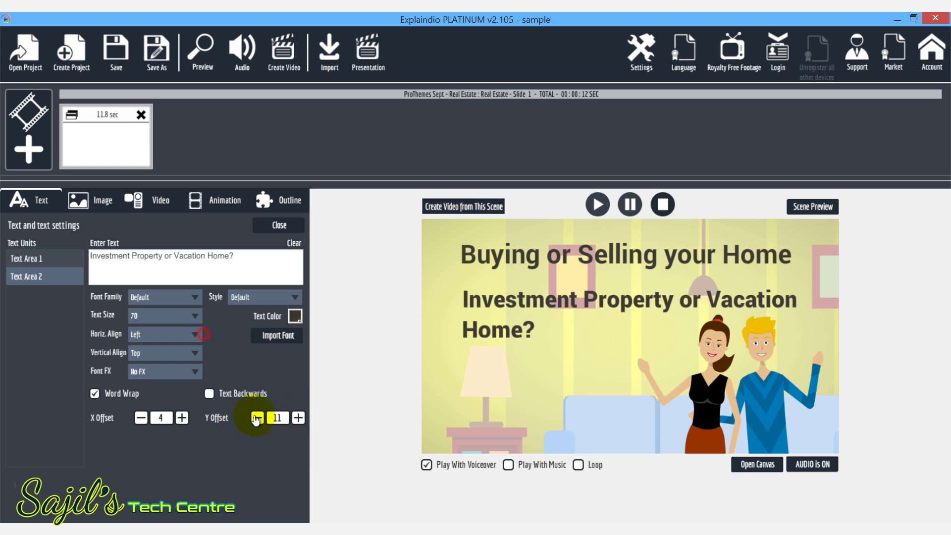
click(254, 419)
click(255, 419)
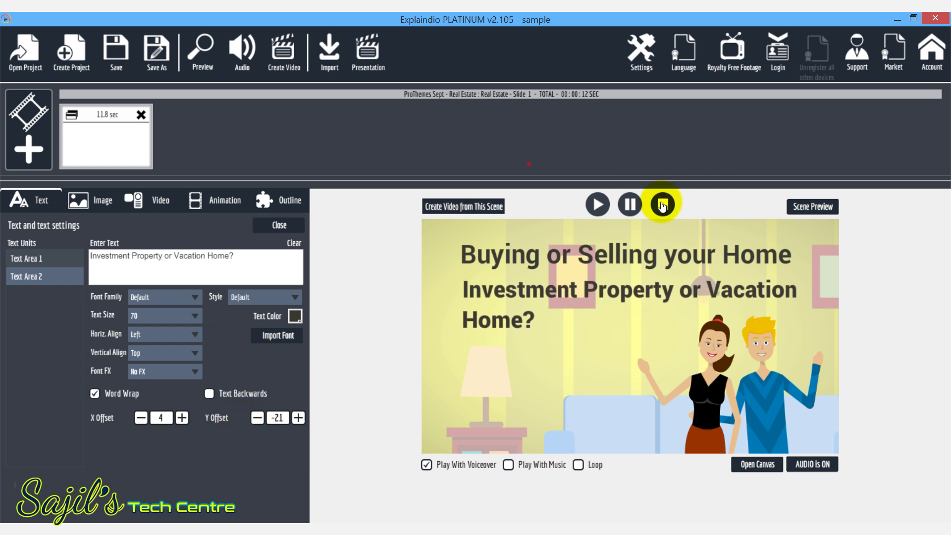
- Play back the scene from the start to check the edited slide, and pause it
click(663, 205)
click(597, 206)
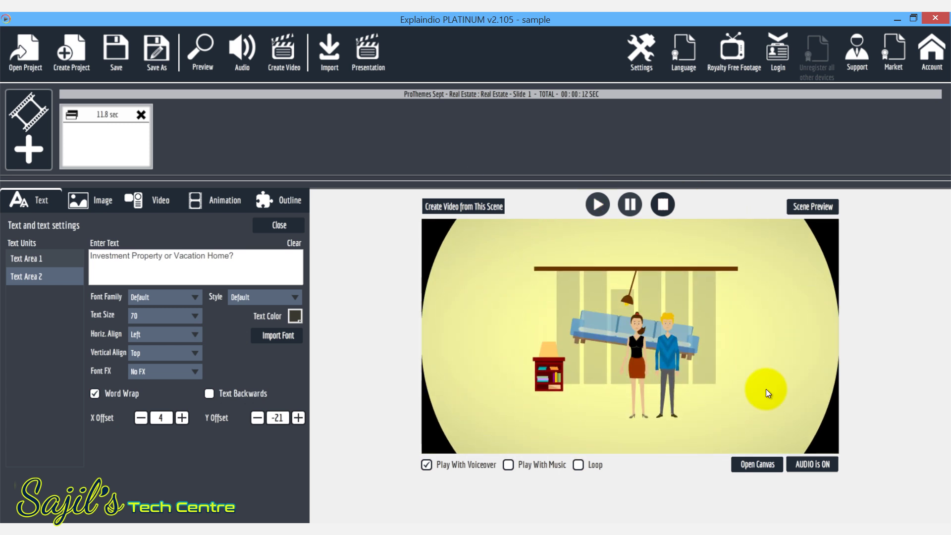
click(662, 205)
click(598, 205)
click(630, 203)
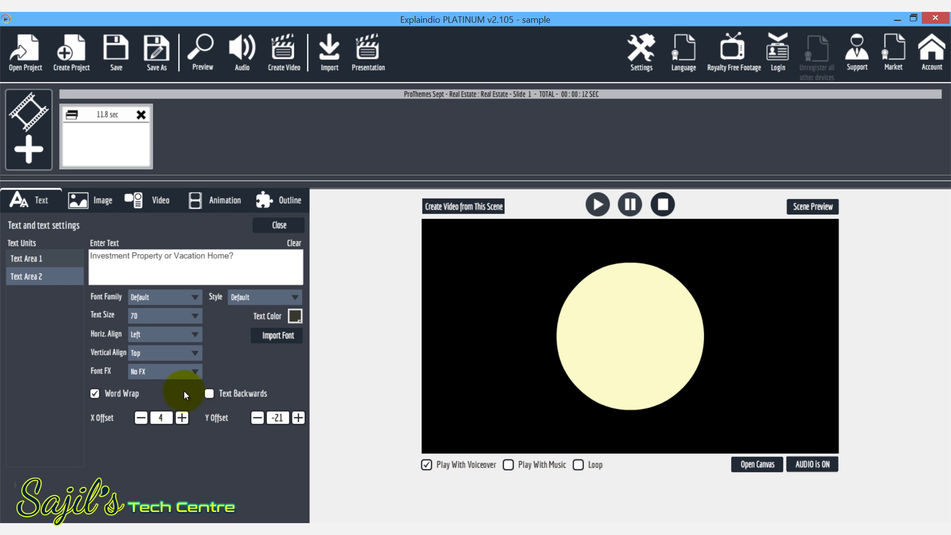
- Leave the slide's animation customization and set the scene's Action Before to show Nothing
click(214, 206)
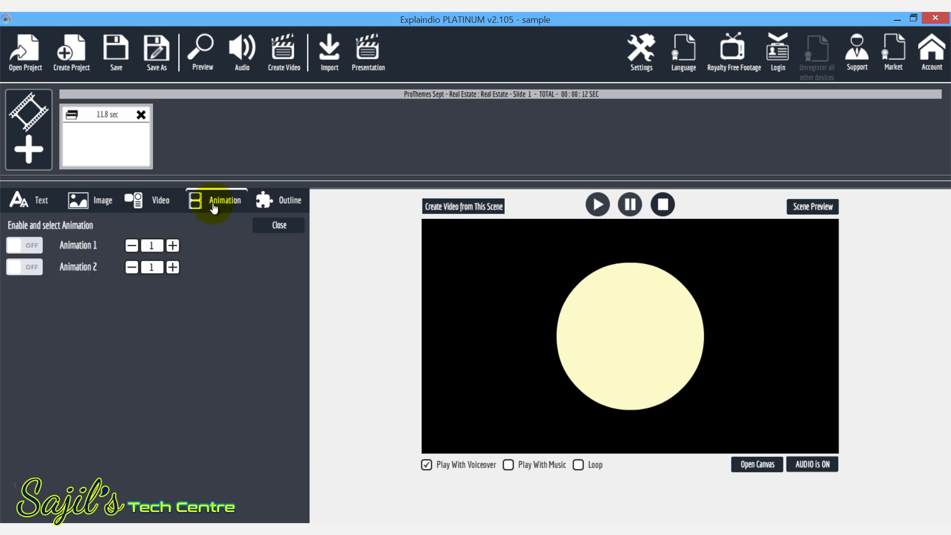
click(898, 487)
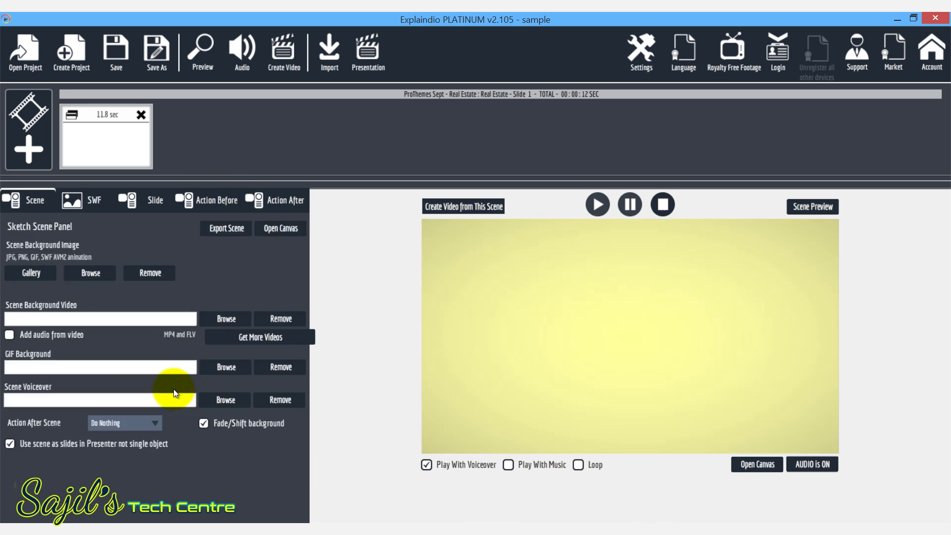
click(216, 204)
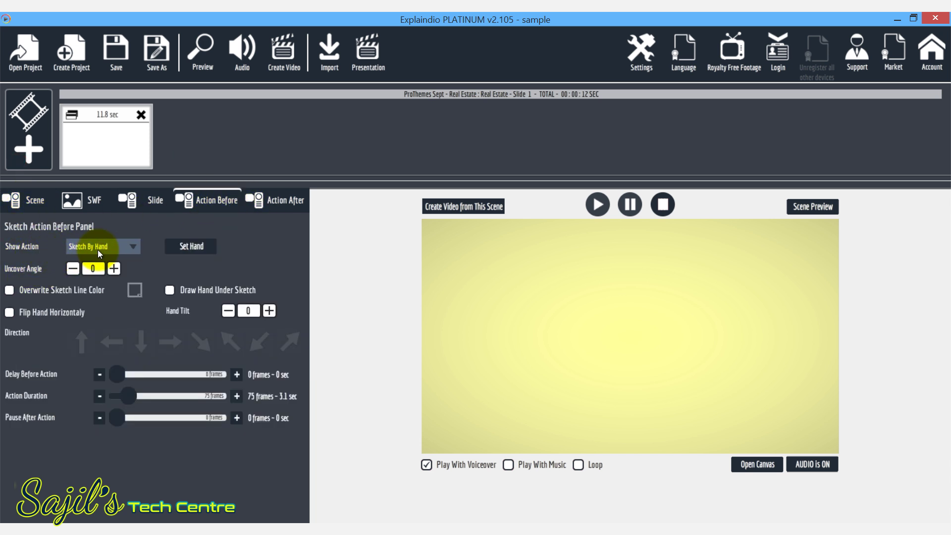
click(122, 251)
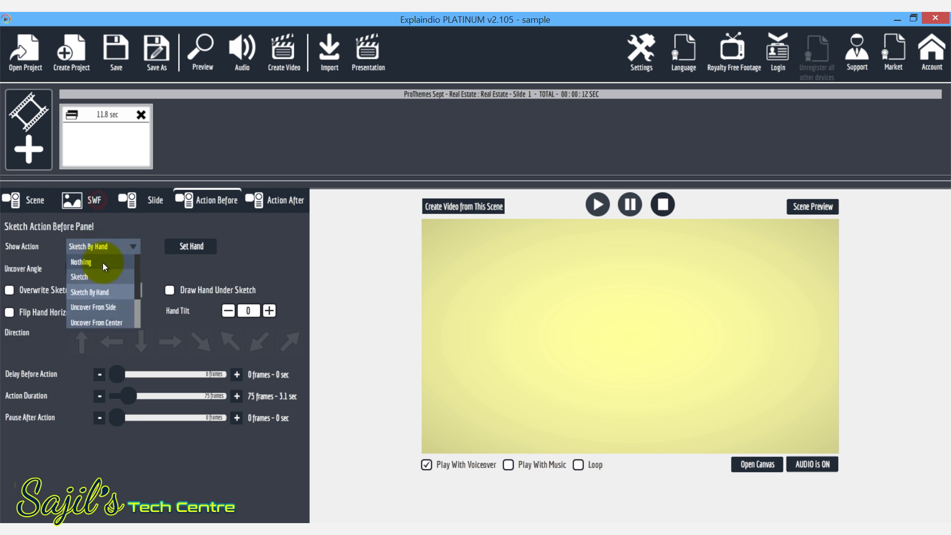
click(102, 262)
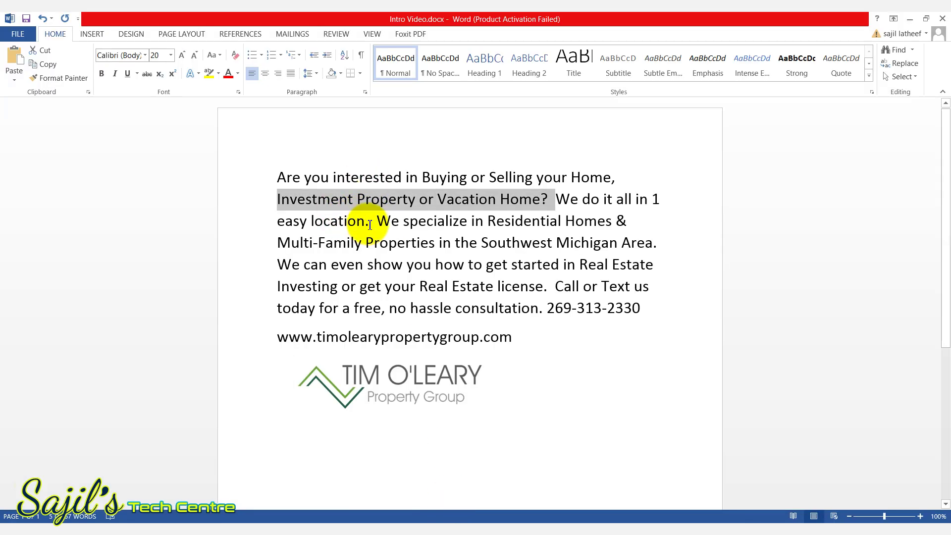
- Review the opening passage of the Word script, from "Are you interested" to "1 easy location"
drag(370, 226, 280, 179)
click(283, 178)
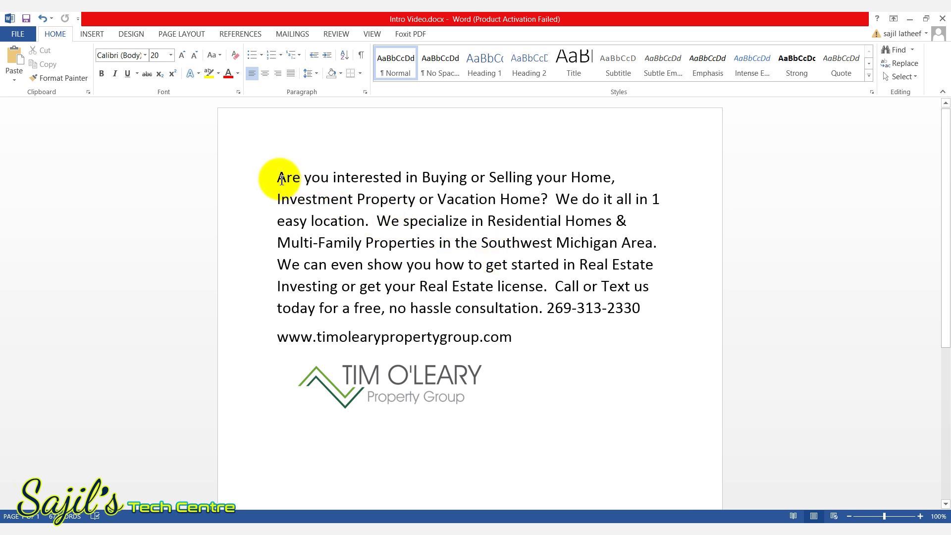
drag(277, 179, 365, 224)
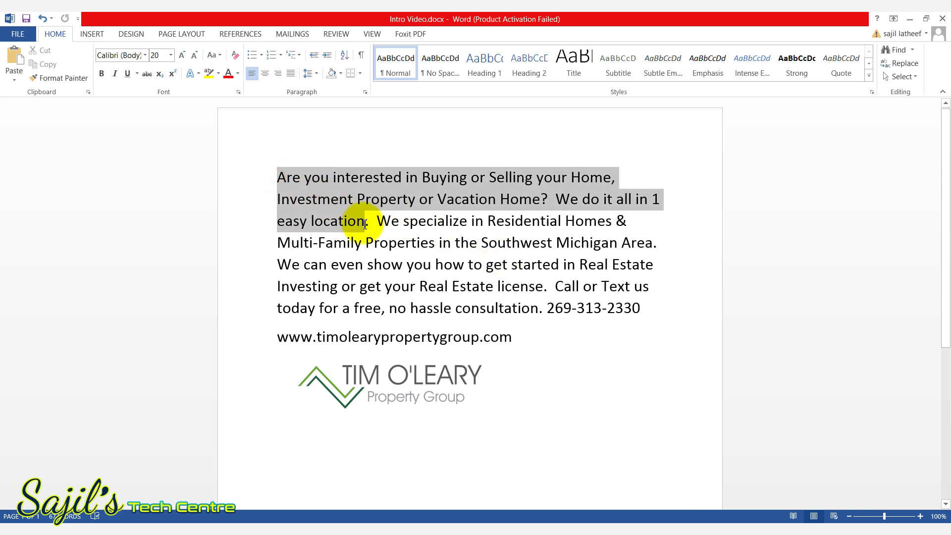
click(365, 226)
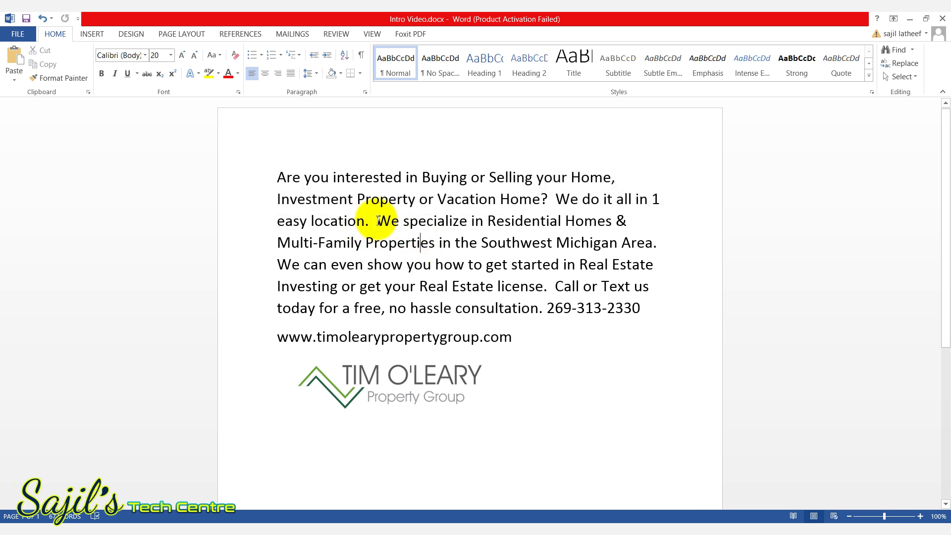
- Highlight the script sentence from "We specialize in Residential Homes" to "Southwest Michigan Area." in the Word document for review
drag(383, 220, 654, 243)
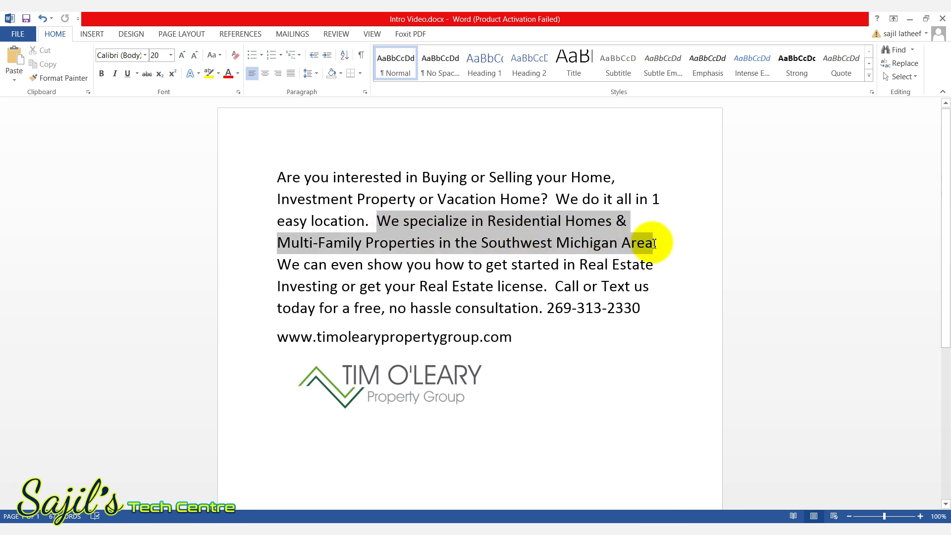
triple_click(686, 251)
click(686, 251)
drag(657, 244, 378, 220)
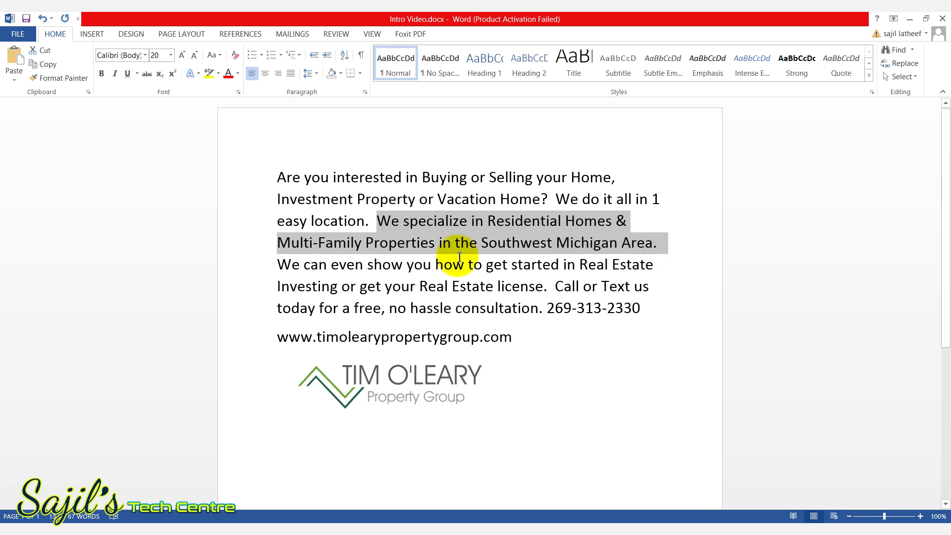
- Switch to Explaindio and create a new scene, choosing to add an Explaindio slide to its canvas
key(alt+Tab)
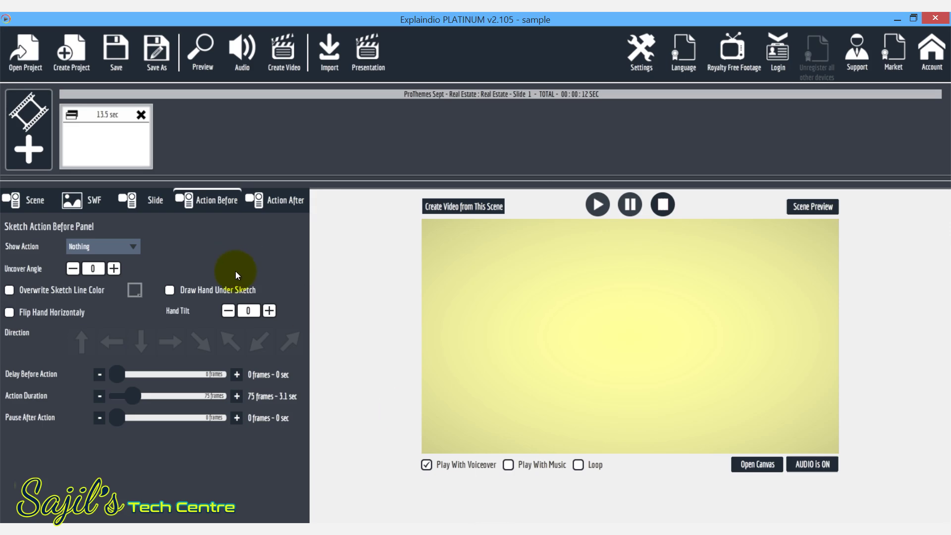
click(29, 152)
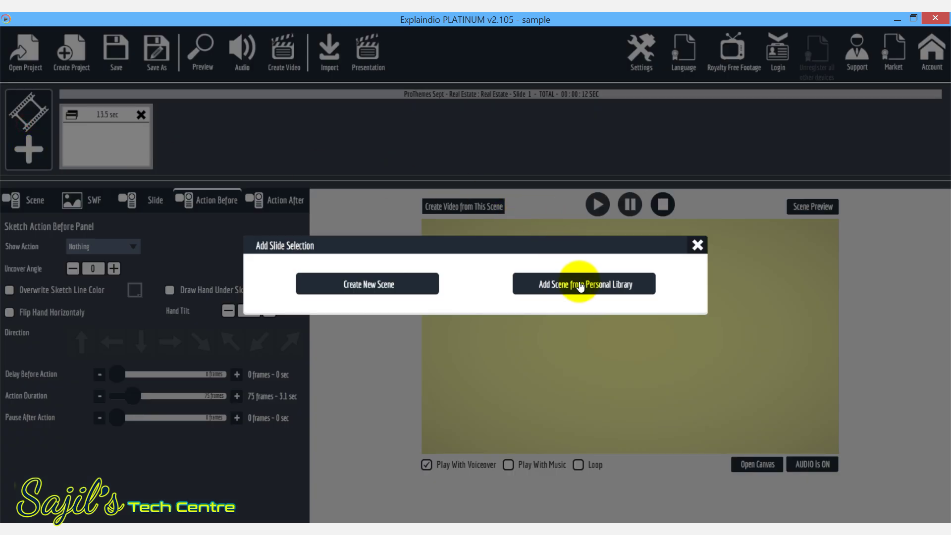
click(387, 284)
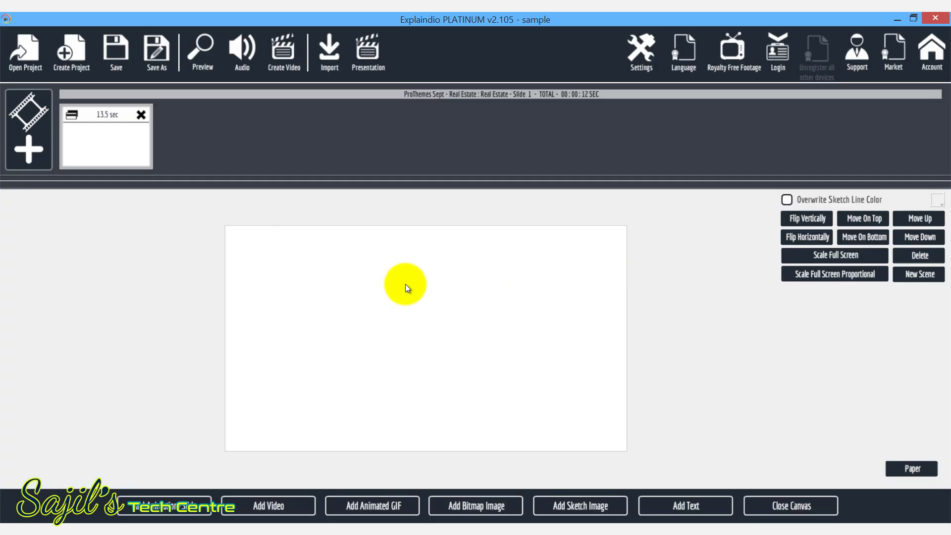
click(168, 503)
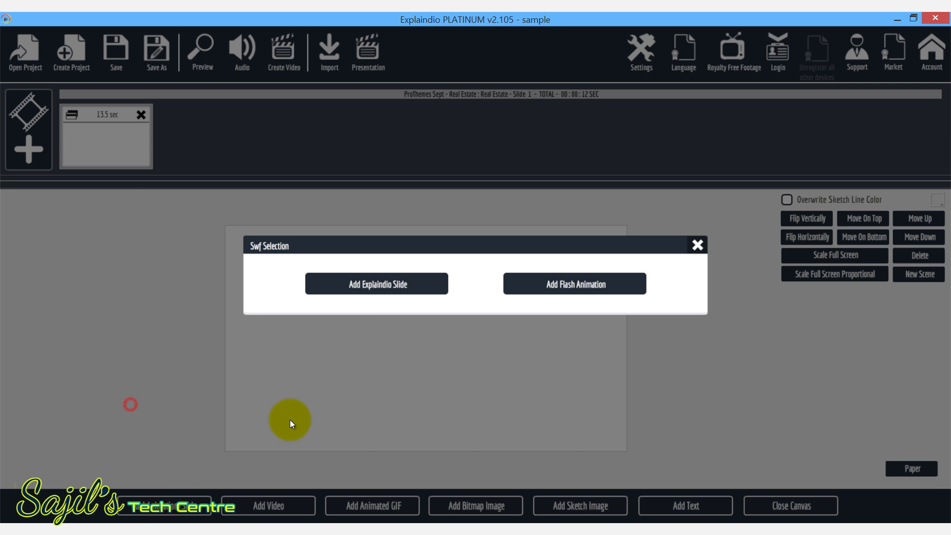
click(388, 284)
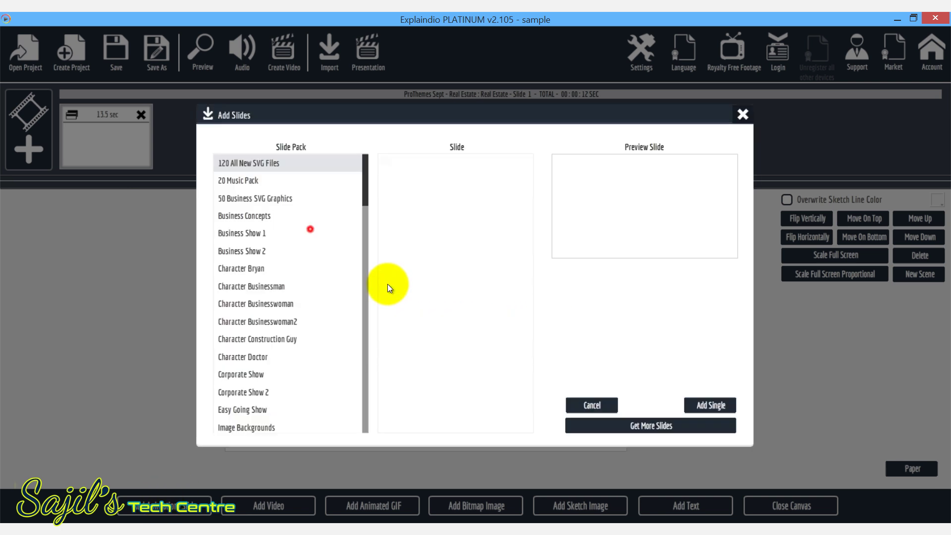
- Find and select the "ProThemes Sept - Real Estate" pack among the slide packs
drag(365, 178, 362, 345)
click(361, 347)
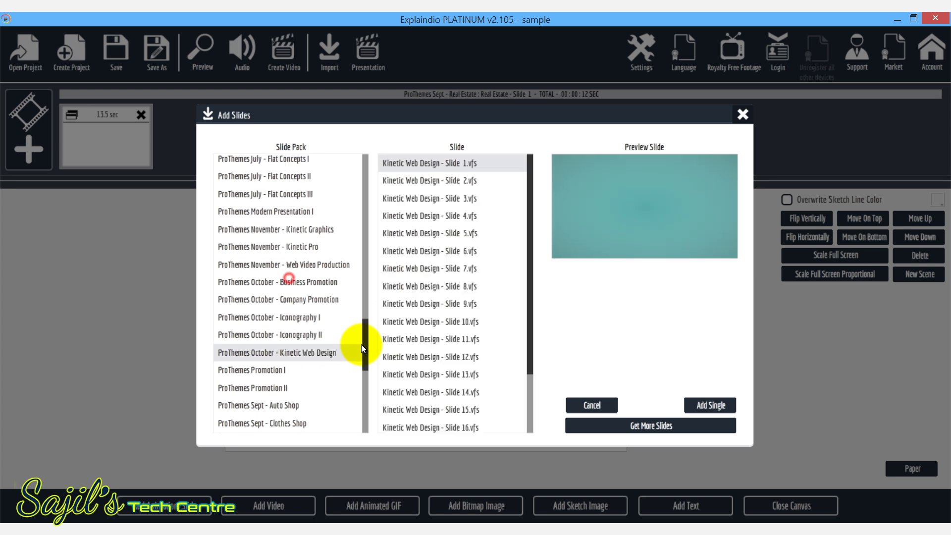
click(361, 367)
scroll(364, 373, down, 3)
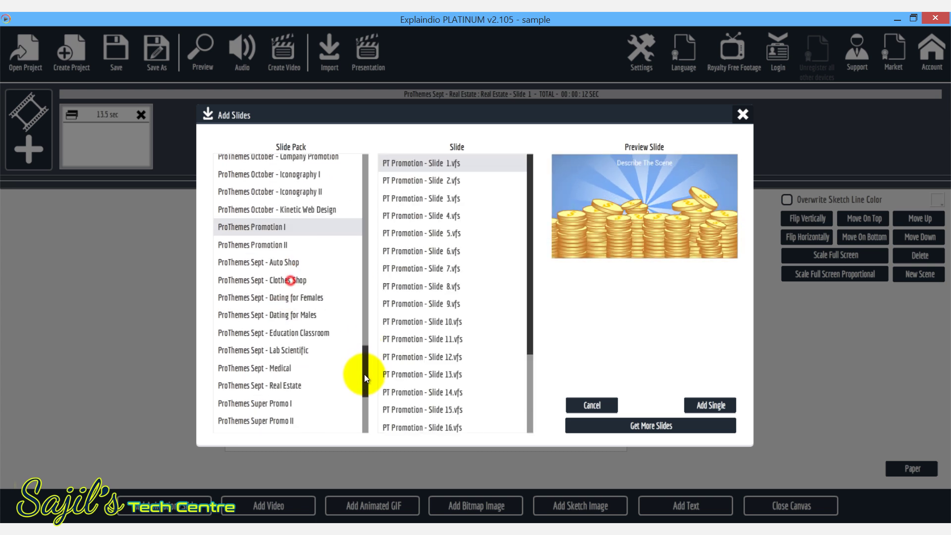
click(305, 368)
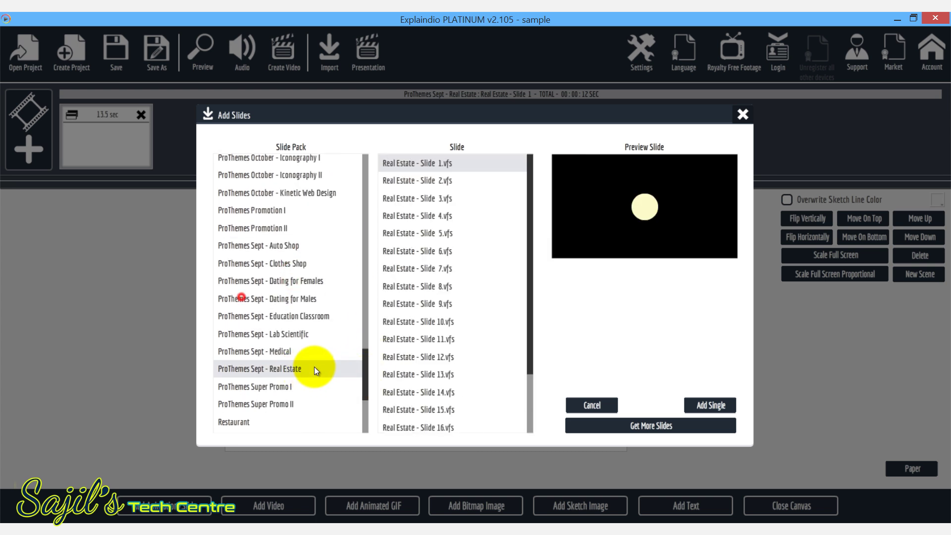
- Preview Real Estate slides 2, 3 and 4 to find one that suits the script sentence
click(453, 181)
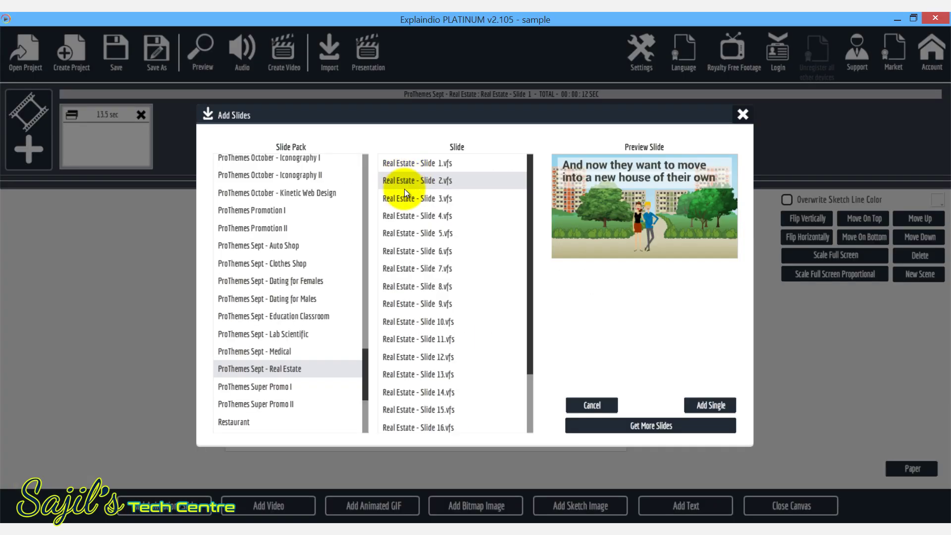
click(414, 197)
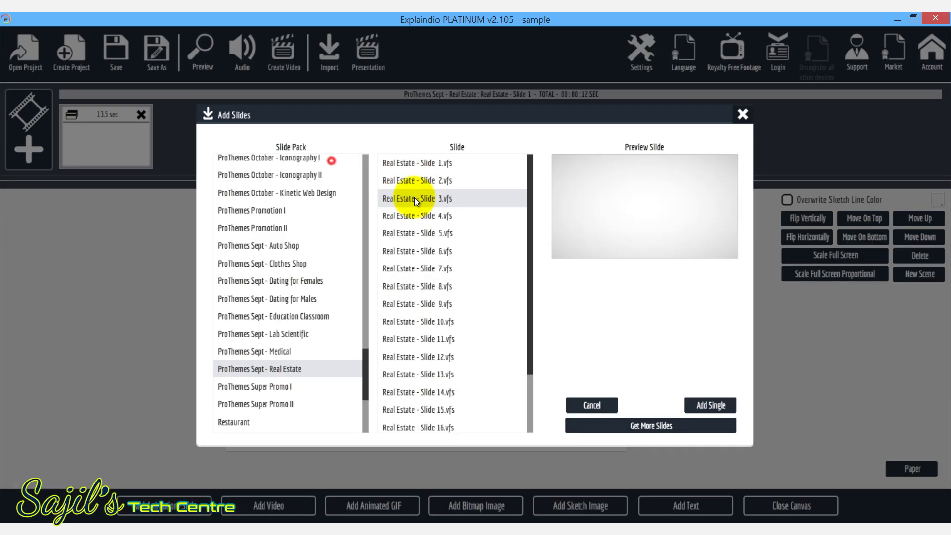
click(442, 216)
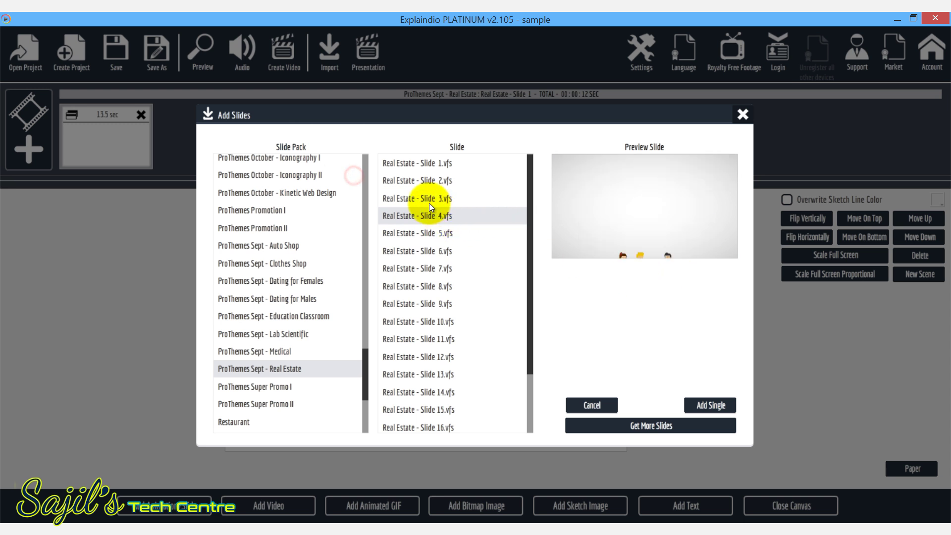
click(429, 204)
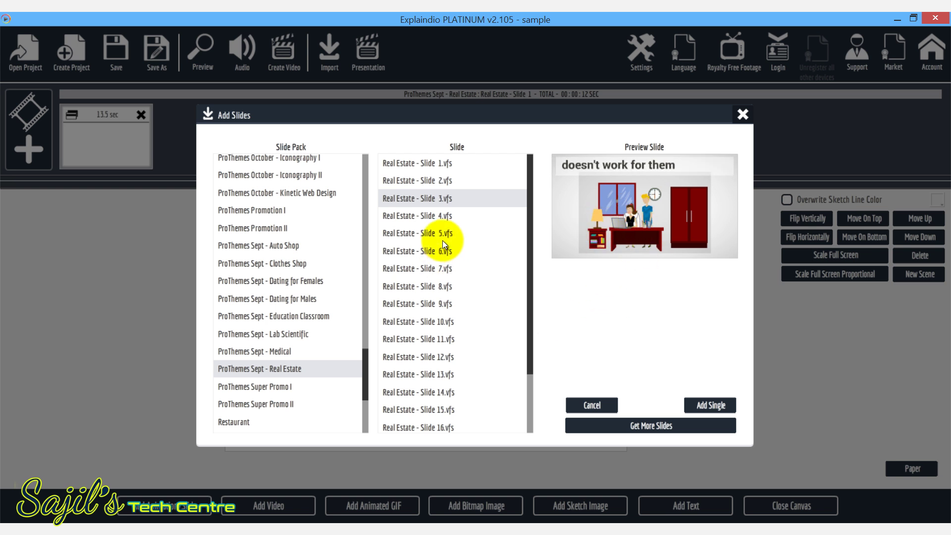
- Add "Real Estate - Slide 4" to the new scene's canvas with the default import settings and close the canvas
click(439, 214)
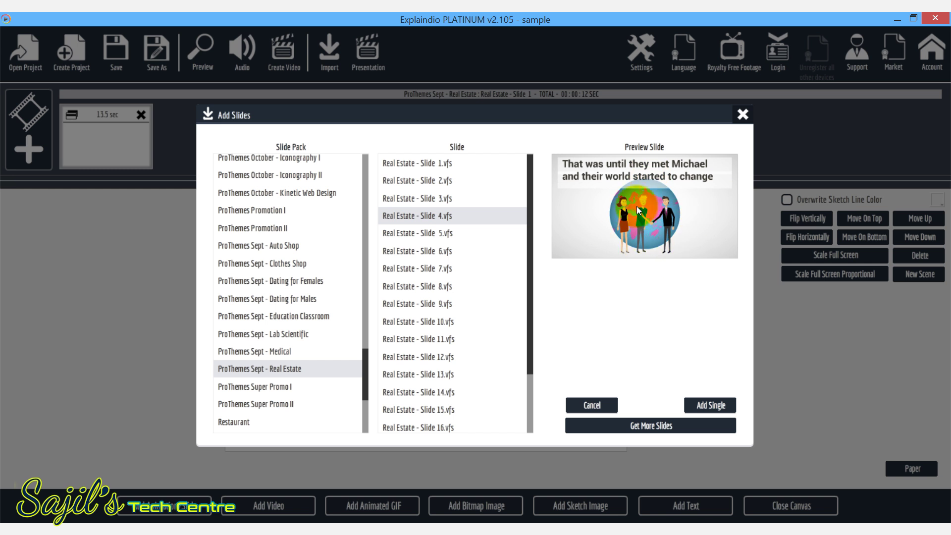
click(726, 404)
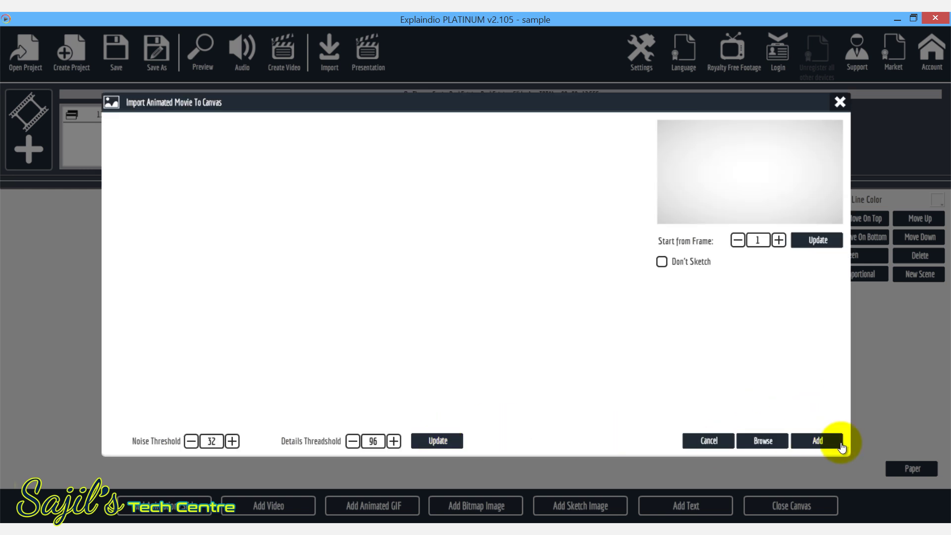
click(815, 442)
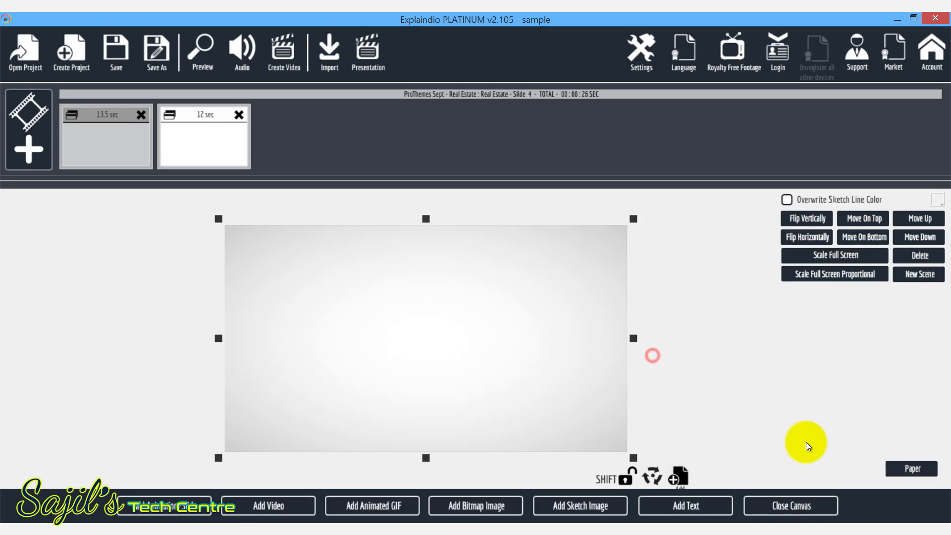
click(798, 508)
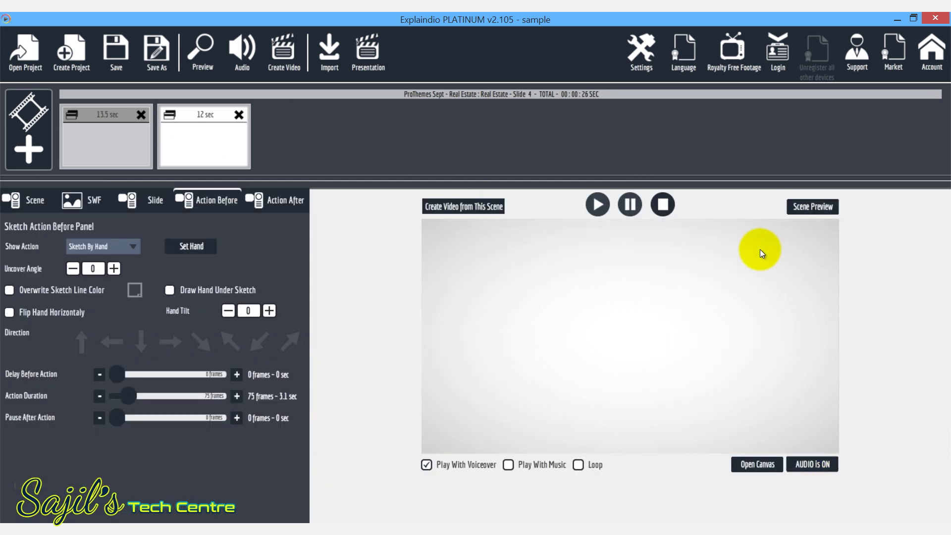
- Set the new scene's Action Before to show Nothing, and open the slide's animation customization with playback paused on both text lines
click(97, 246)
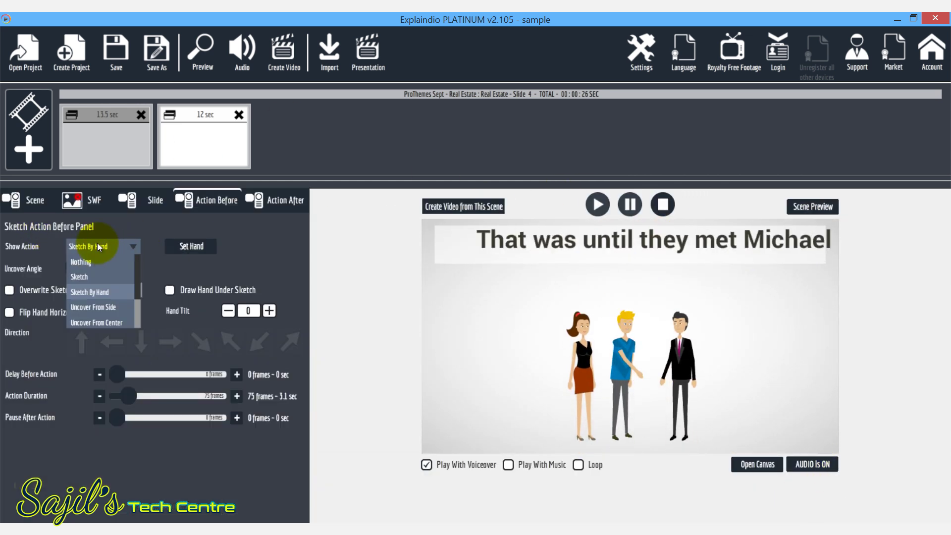
click(94, 261)
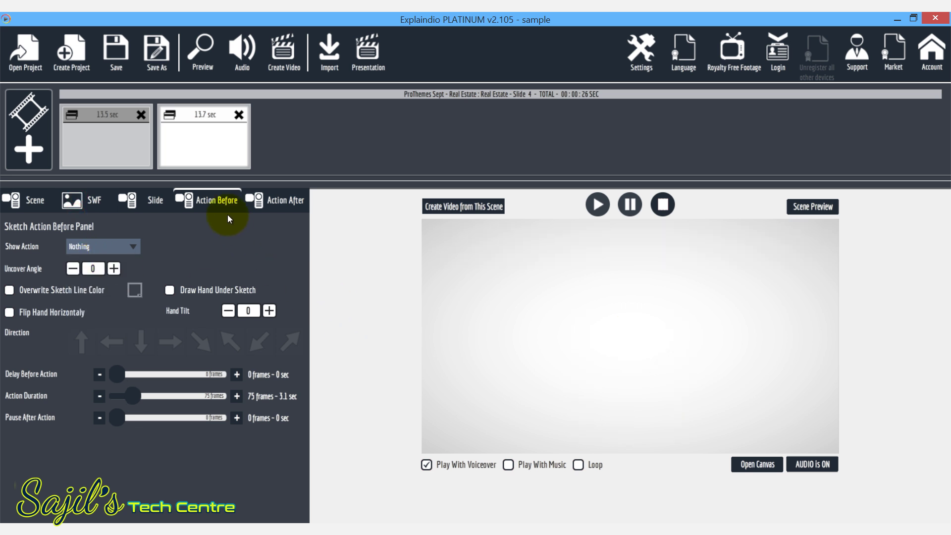
click(39, 202)
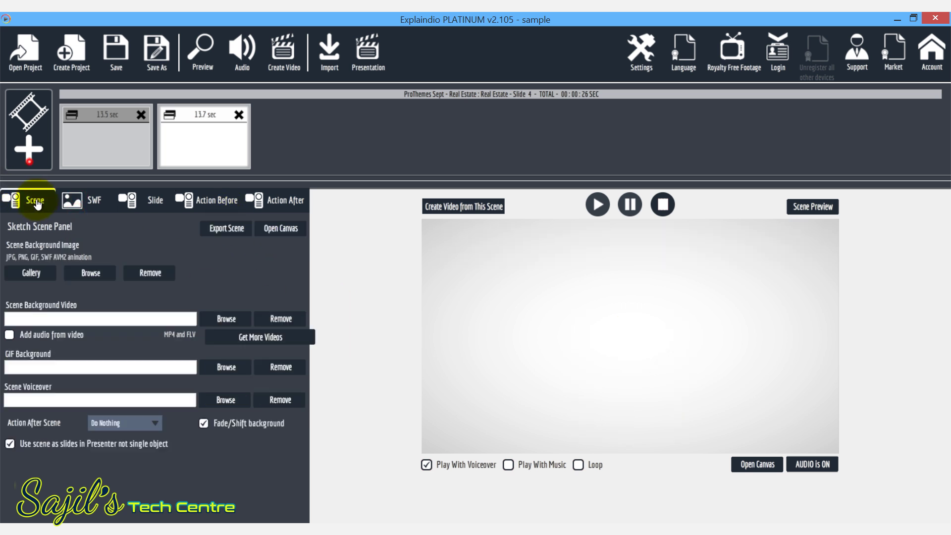
click(154, 202)
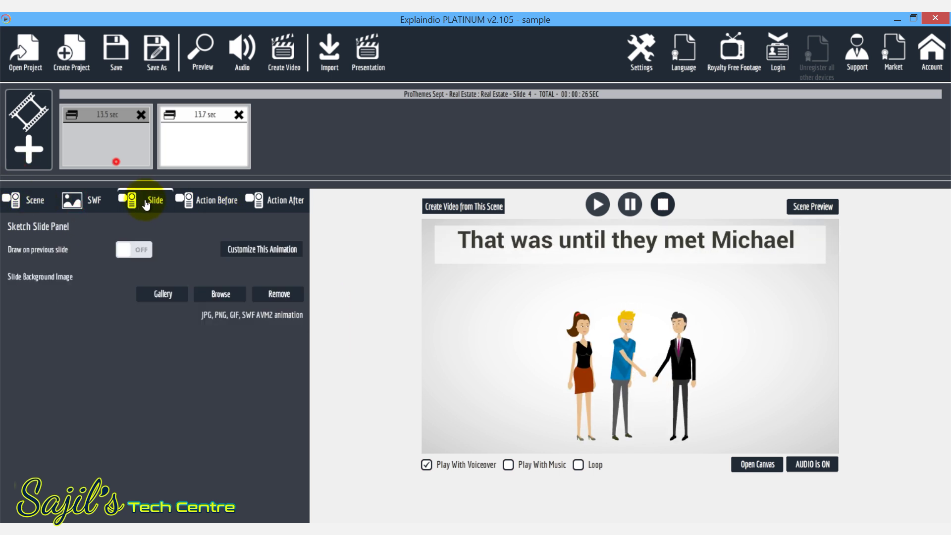
click(284, 249)
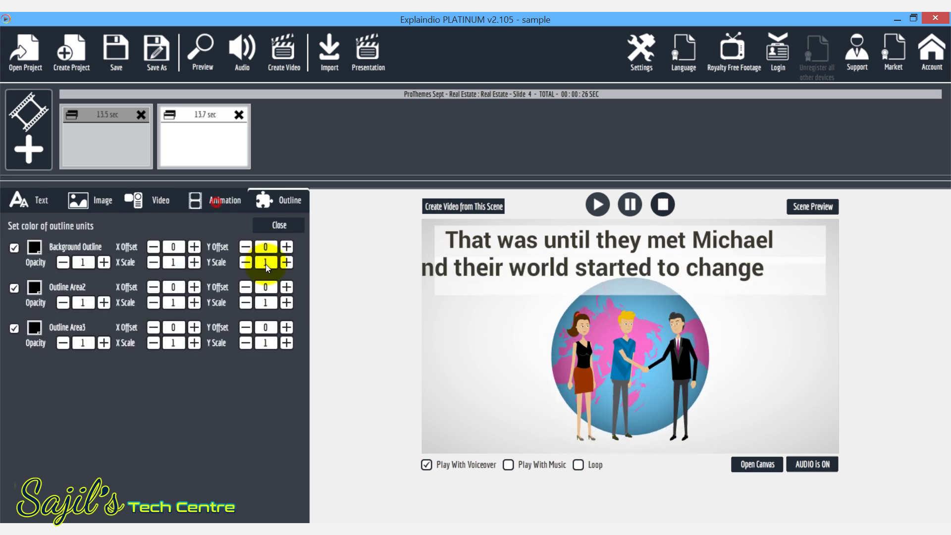
click(630, 206)
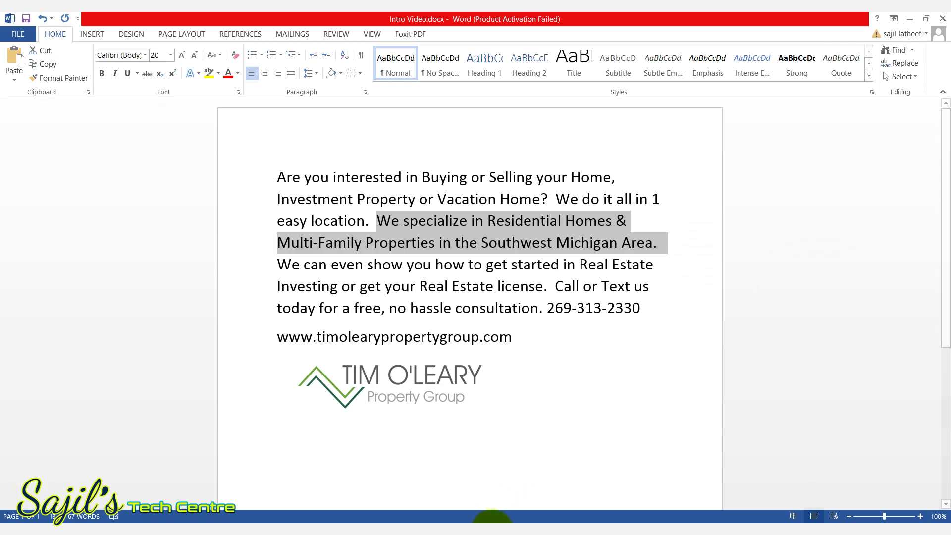
- Copy "Southwest Michigan Area" from the Word script and return to Explaindio
click(490, 518)
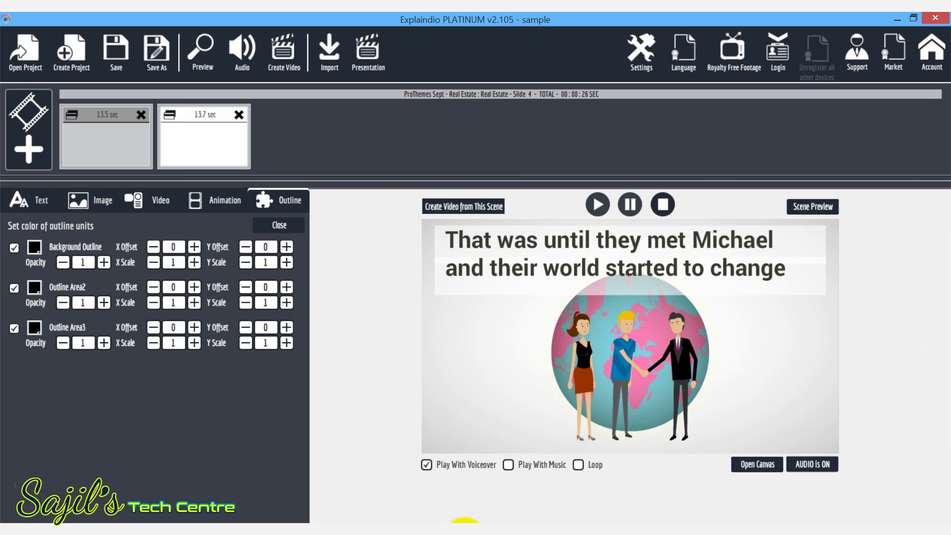
click(449, 519)
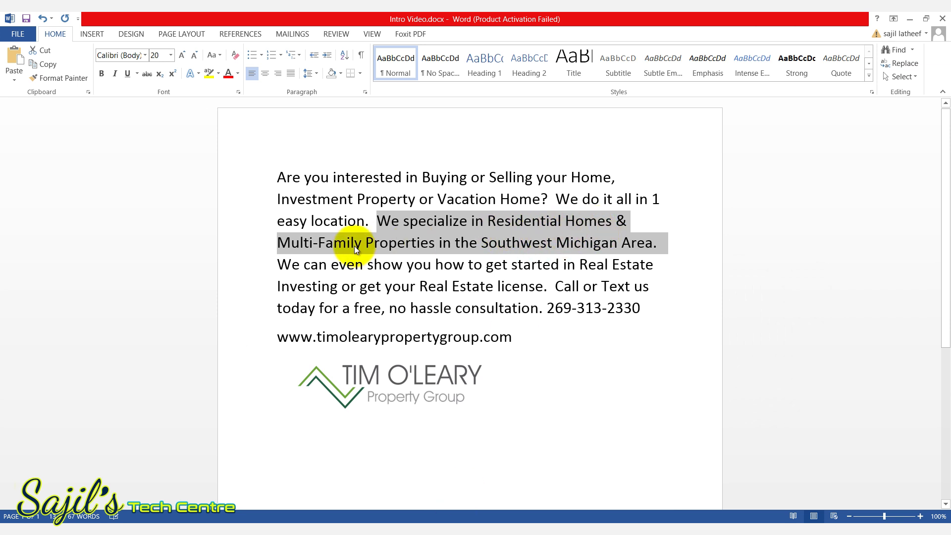
click(491, 264)
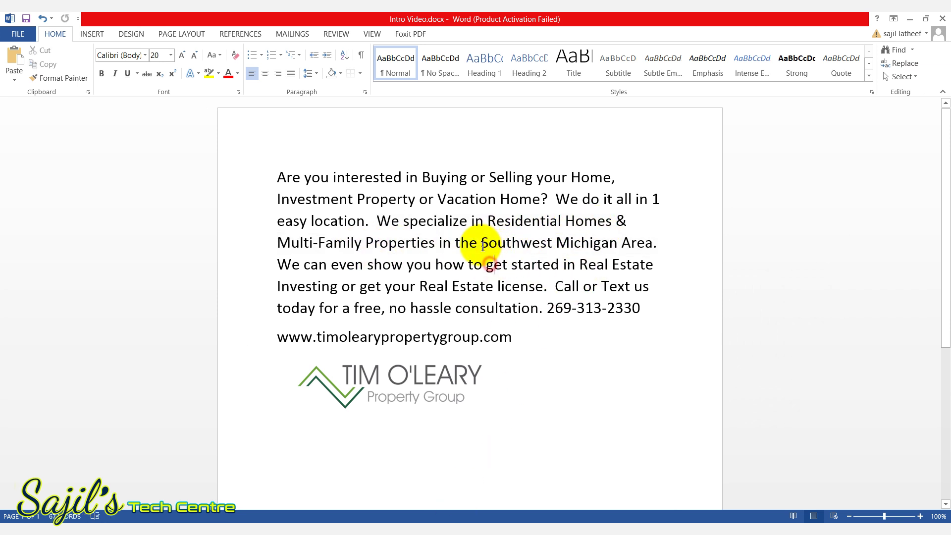
drag(481, 245, 650, 245)
key(ctrl+c)
click(634, 245)
click(496, 243)
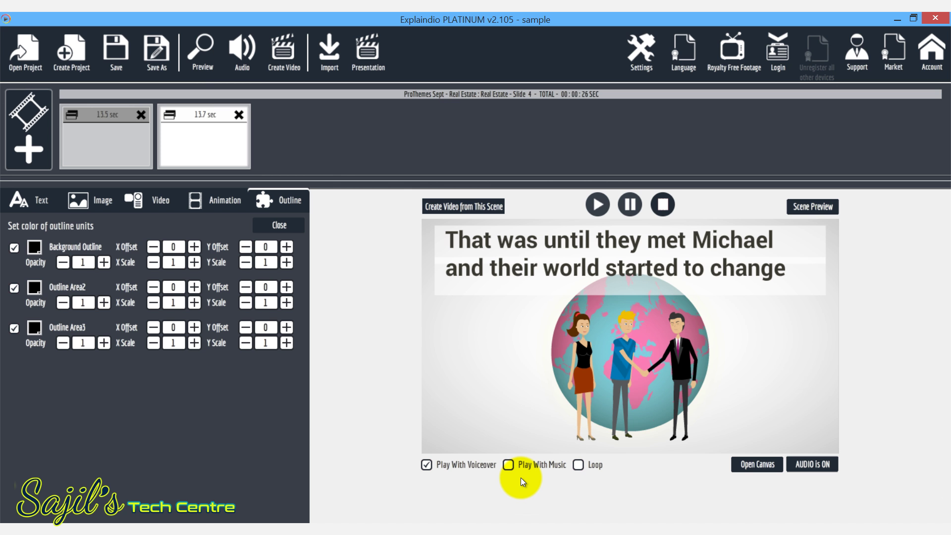
- Replace the text of Text Area 1 with the copied "Southwest Michigan Area"
click(41, 206)
drag(211, 256, 53, 240)
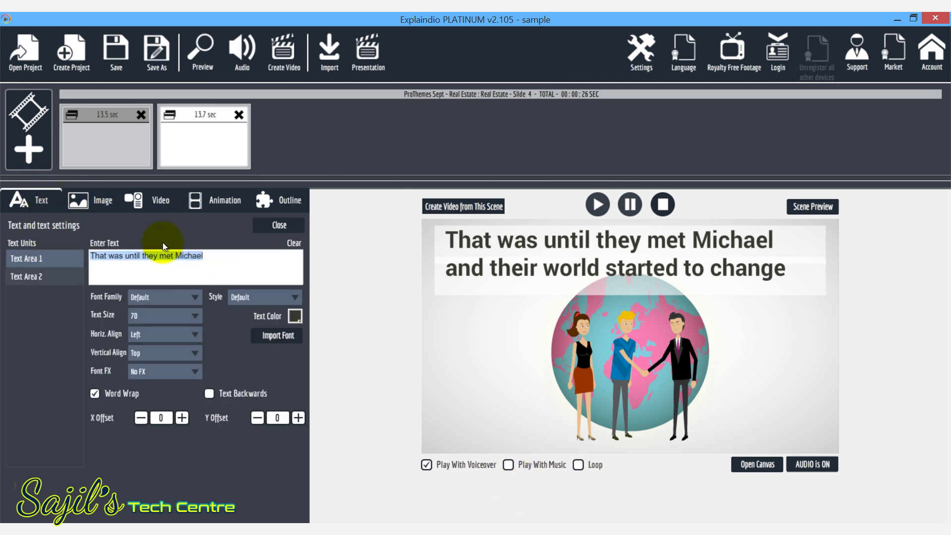
key(ctrl+v)
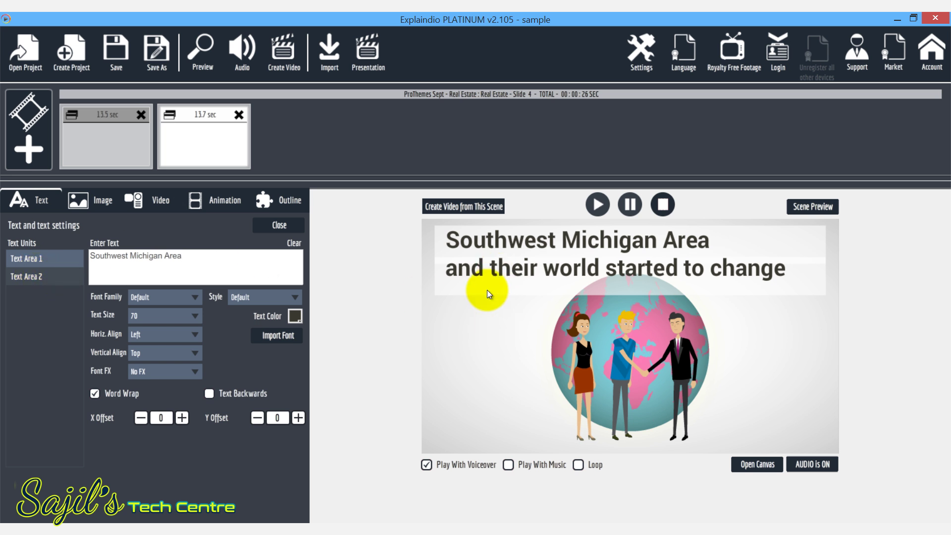
- Delete all the text of Text Area 2 so the slide keeps only its first line
click(36, 276)
drag(237, 257, 93, 258)
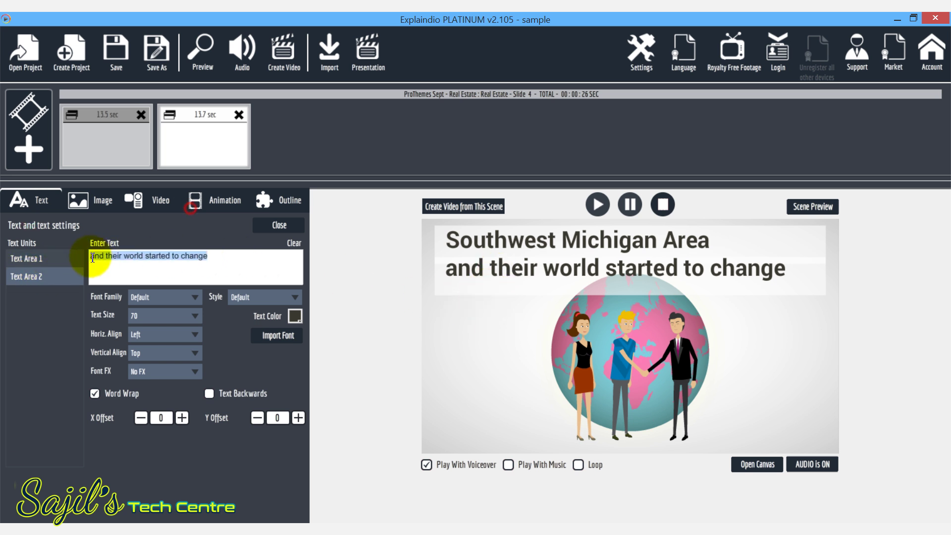
key(BackSpace)
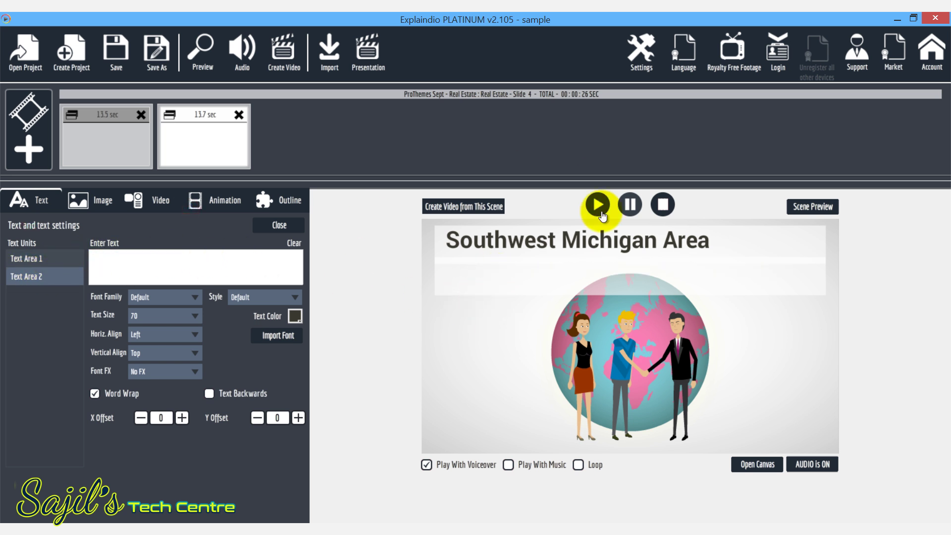
- Play back the second scene from the start to check the edited text, pause it and switch to the Word script
click(654, 203)
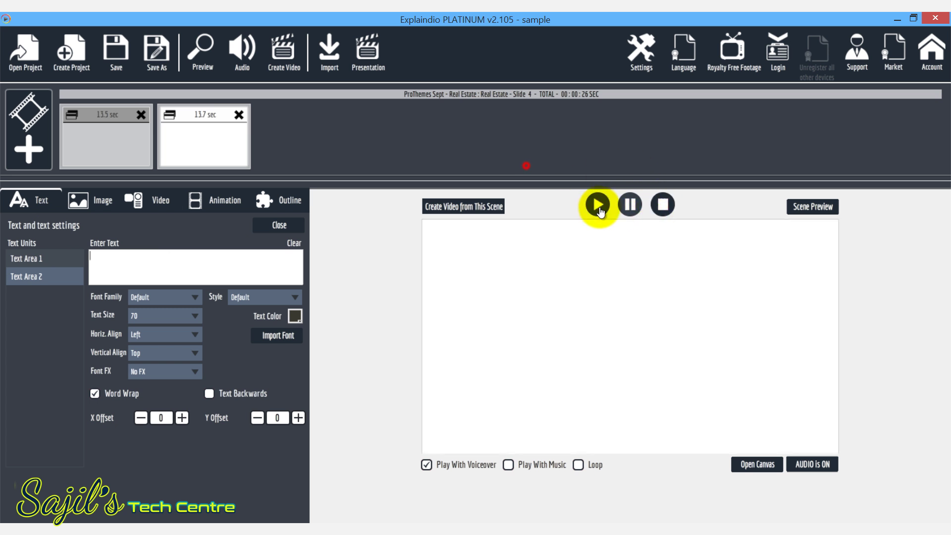
click(598, 207)
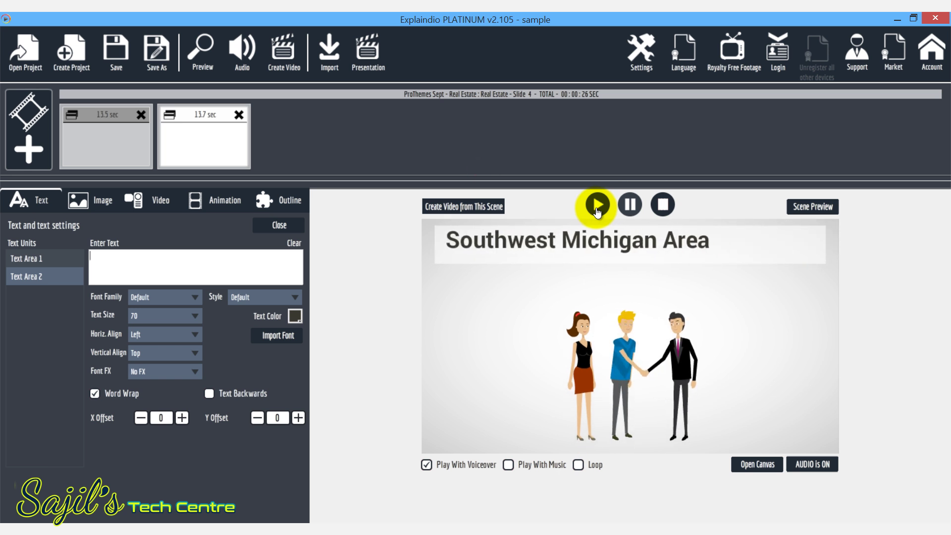
click(628, 207)
key(alt+Tab)
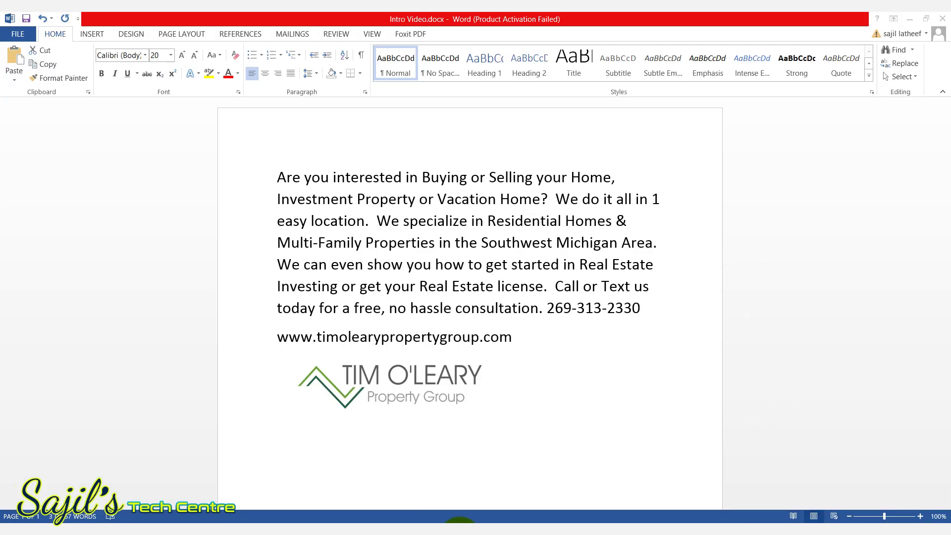
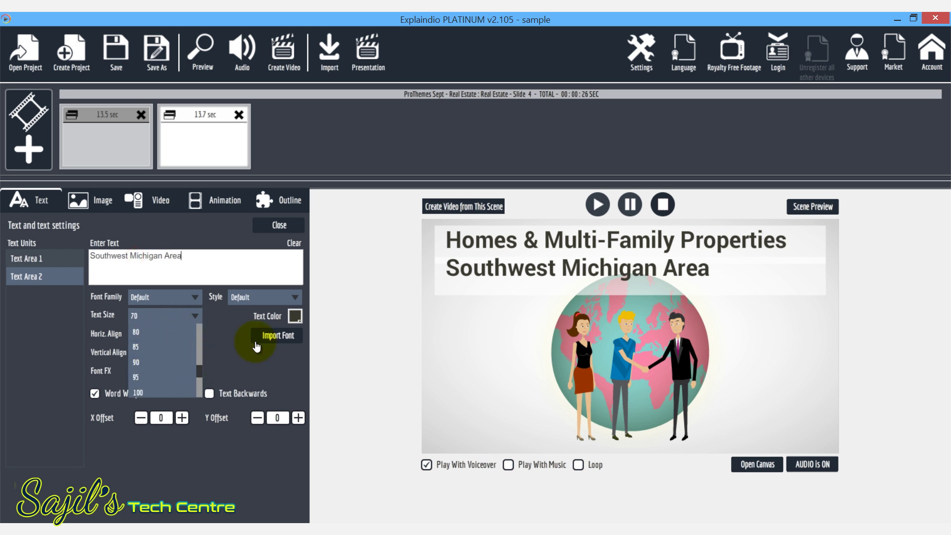
- Leave the text size unchanged, create a new third scene in Explaindio and open the Explaindio slide library for it
click(106, 360)
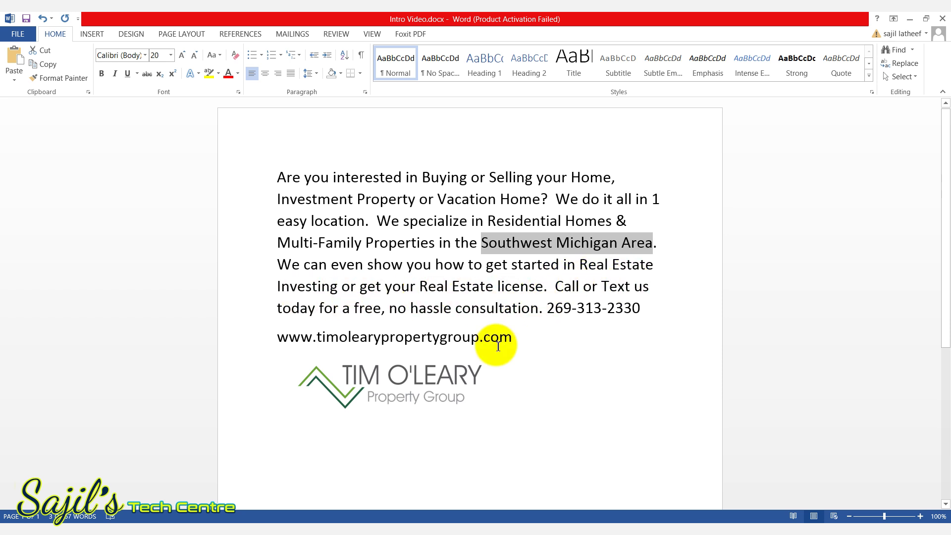
click(488, 521)
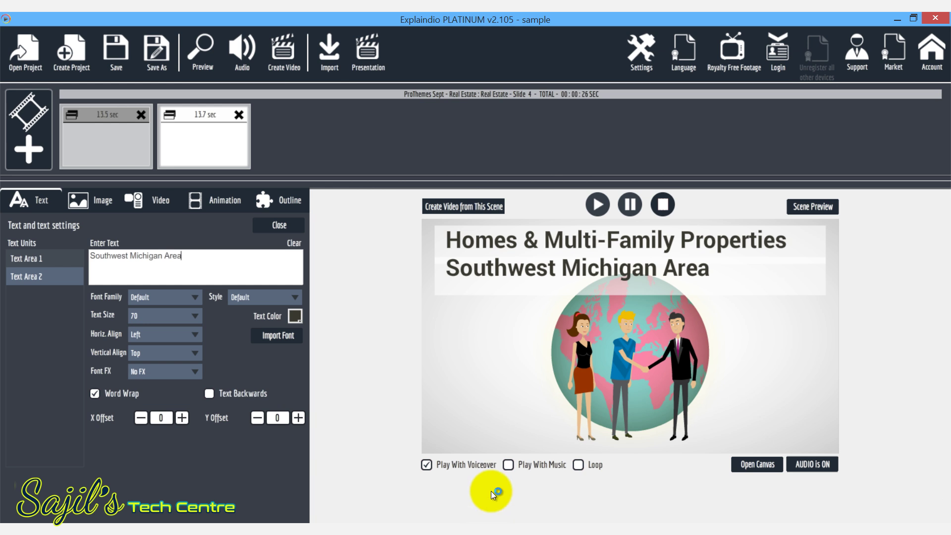
click(39, 153)
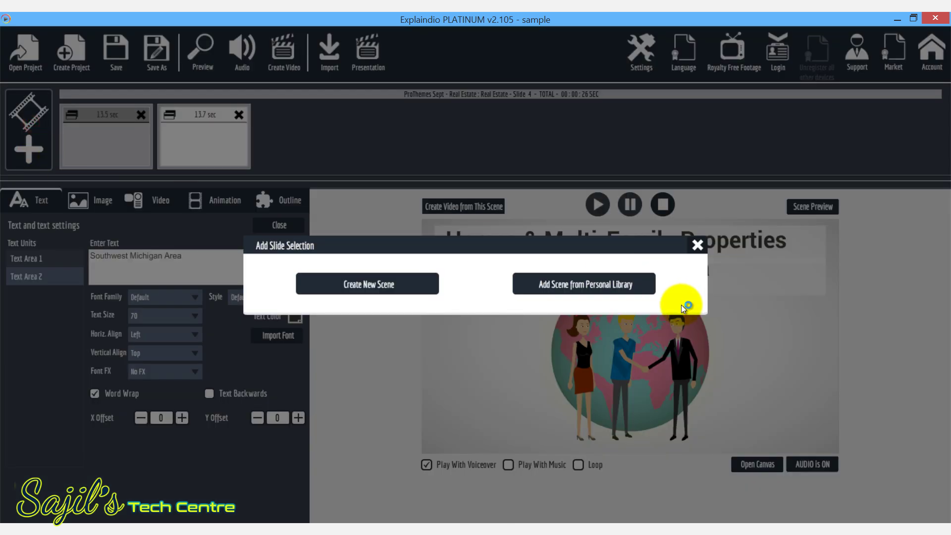
click(399, 289)
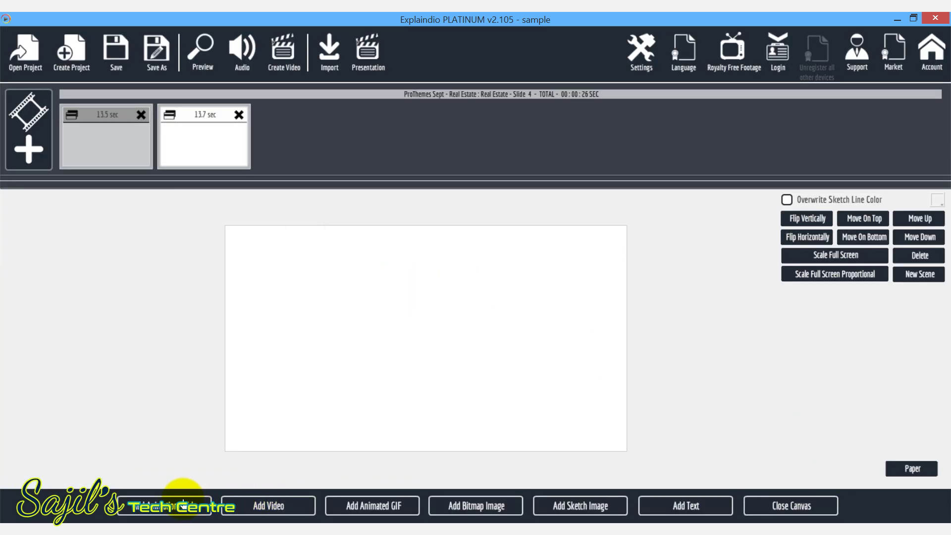
click(176, 504)
click(380, 284)
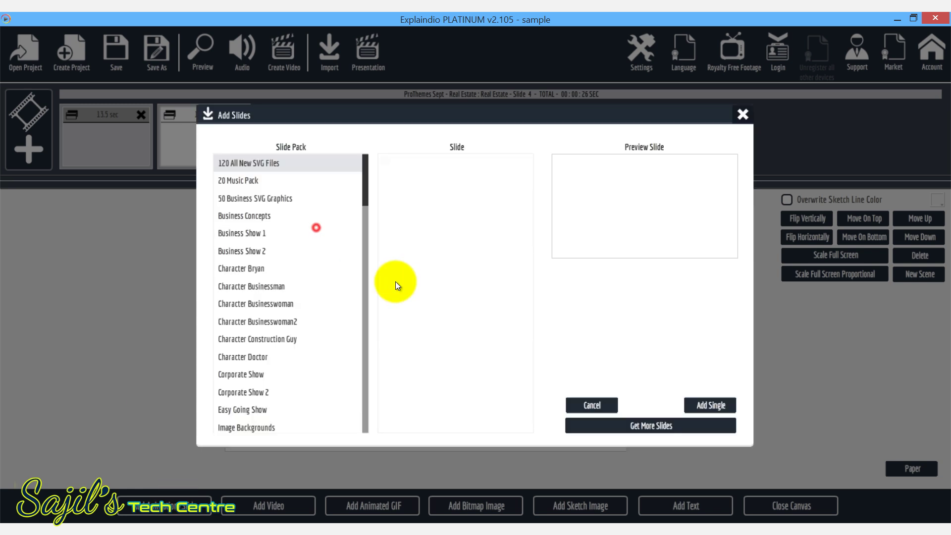
- Read the next script sentence in Word and browse the slide packs for a template that suits it
drag(365, 195, 366, 267)
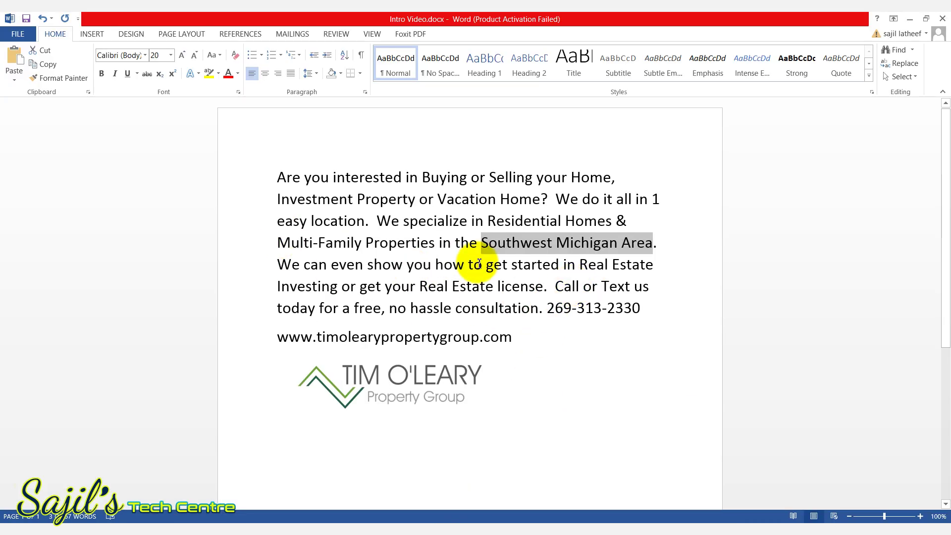
double_click(281, 267)
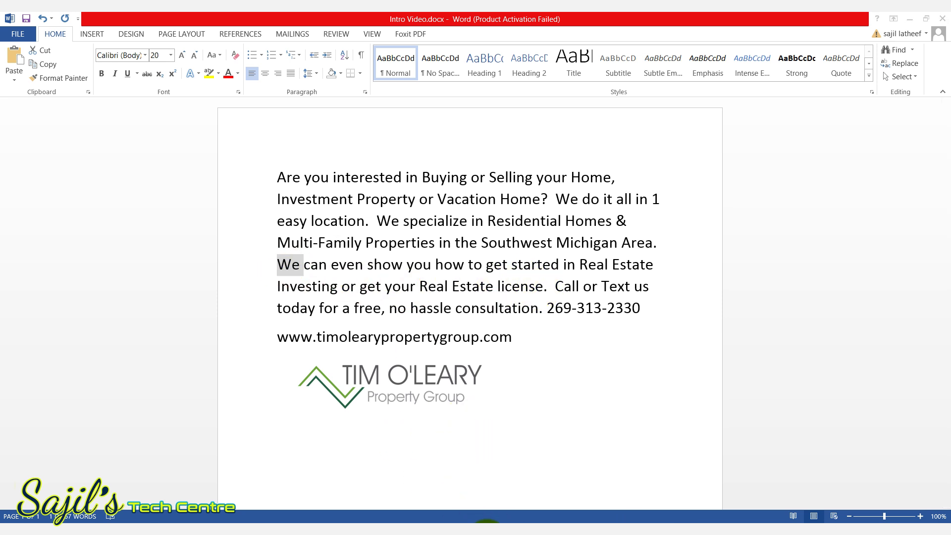
scroll(353, 421, down, 1)
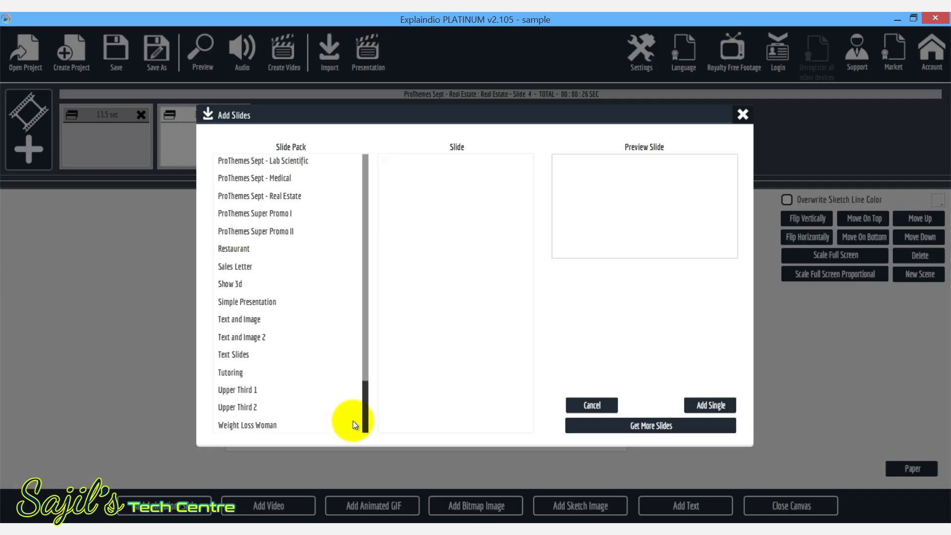
click(352, 422)
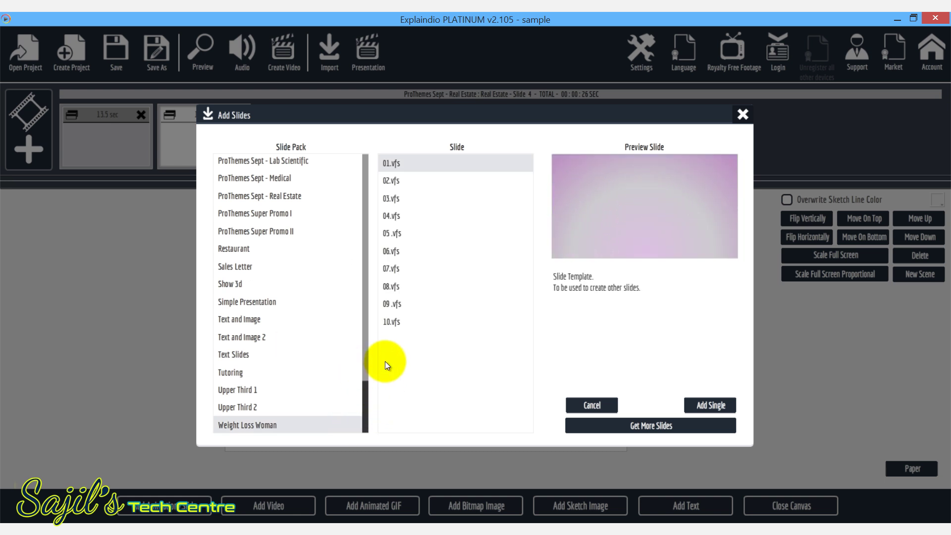
drag(367, 386, 365, 370)
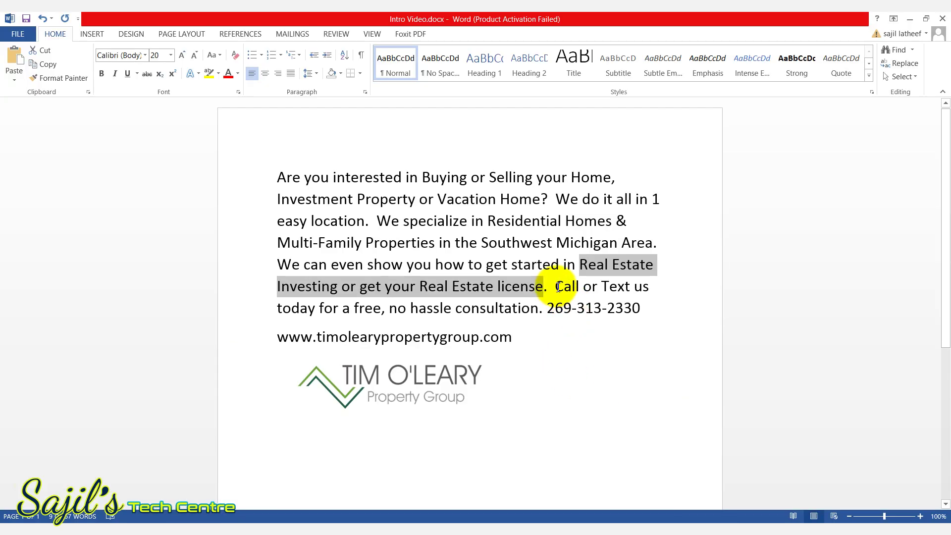
- Locate the "Call or Text us" line in the Word script, then create a fourth Explaindio scene and open its slide library
click(557, 287)
drag(557, 287, 567, 295)
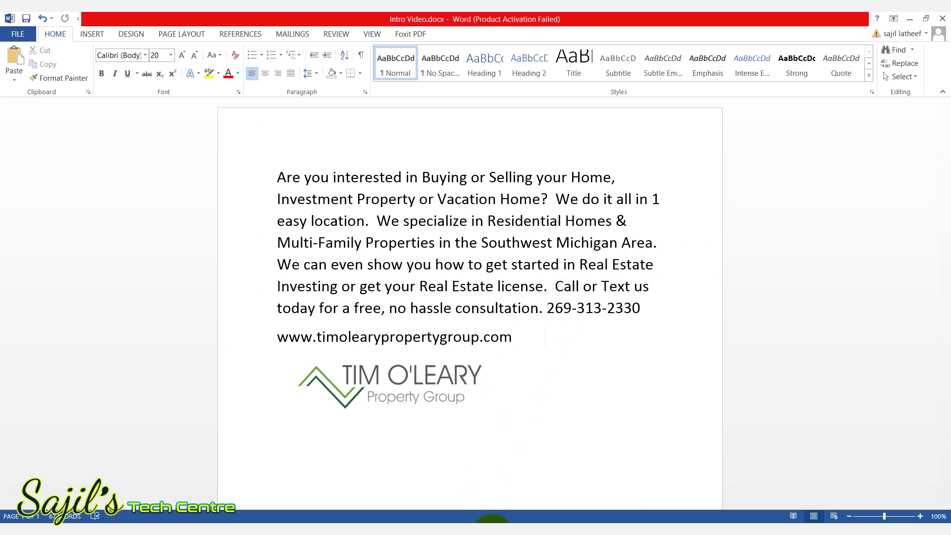
click(492, 521)
click(30, 150)
click(369, 283)
click(183, 501)
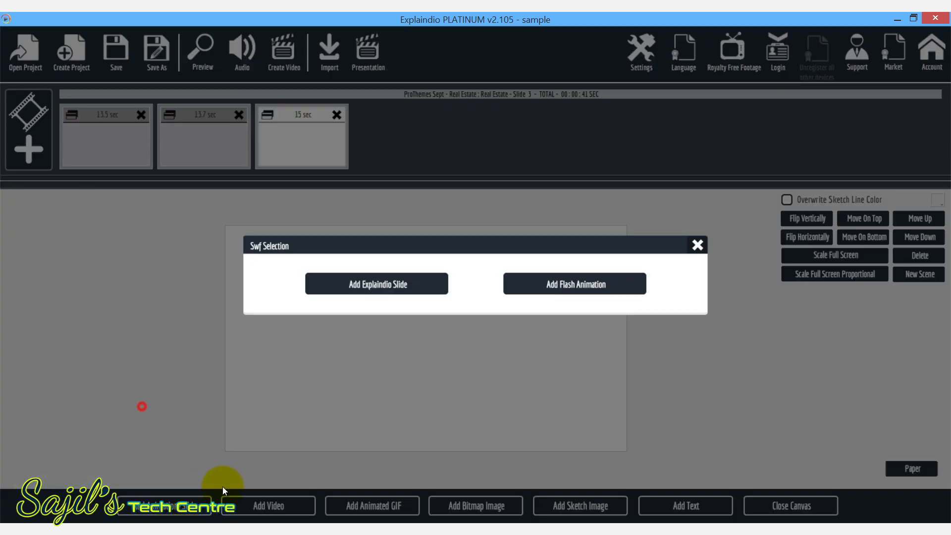
click(407, 292)
- Browse the slide packs and add Real Estate - Slide 19 from ProThemes Sept - Real Estate to the new scene
drag(365, 194, 363, 331)
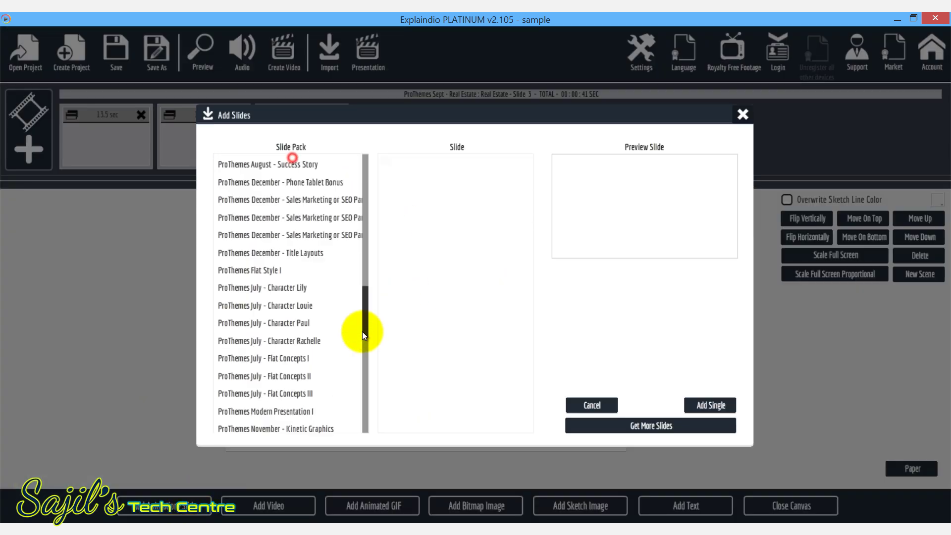
scroll(362, 331, down, 3)
click(360, 332)
click(301, 280)
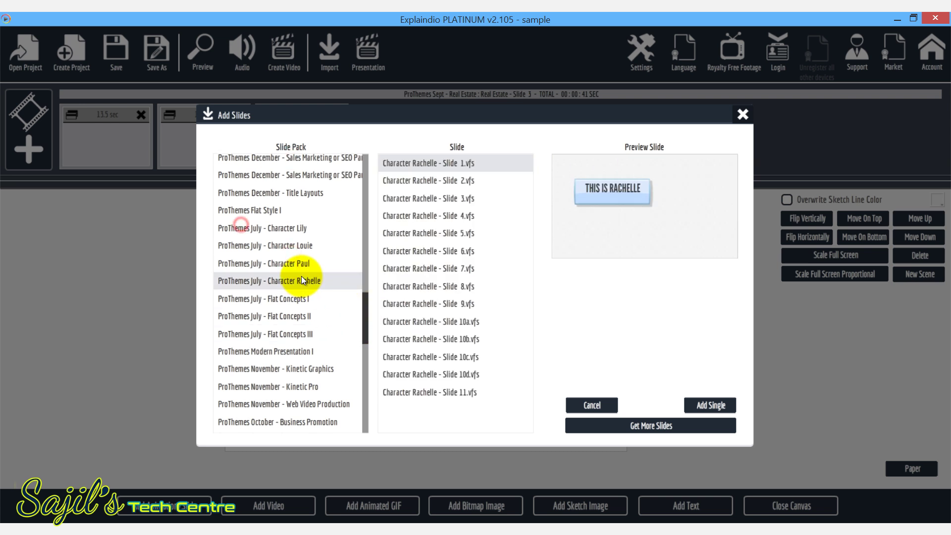
click(300, 262)
click(291, 300)
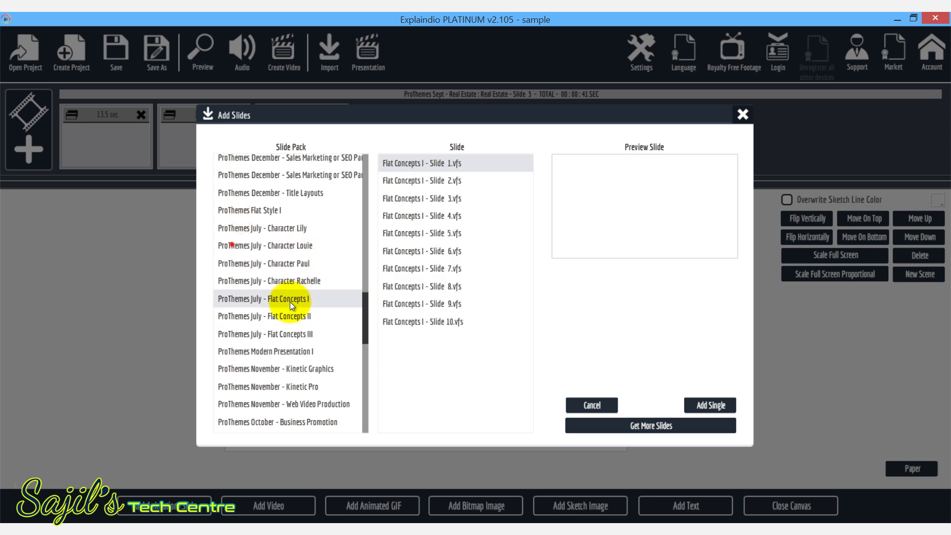
click(292, 317)
click(291, 350)
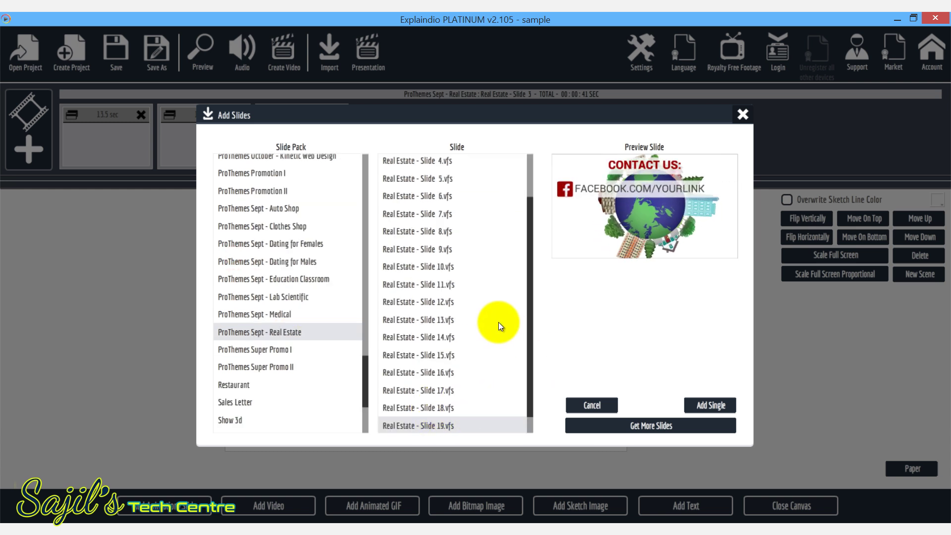
click(710, 407)
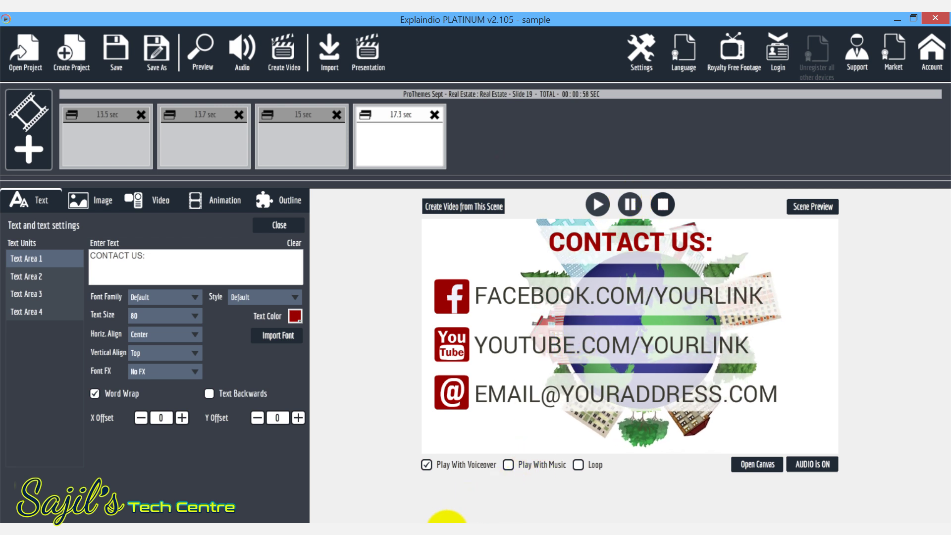
- Replace the "CONTACT US:" heading in Text Area 1 with "Call or Text us today" from the Word script
click(470, 521)
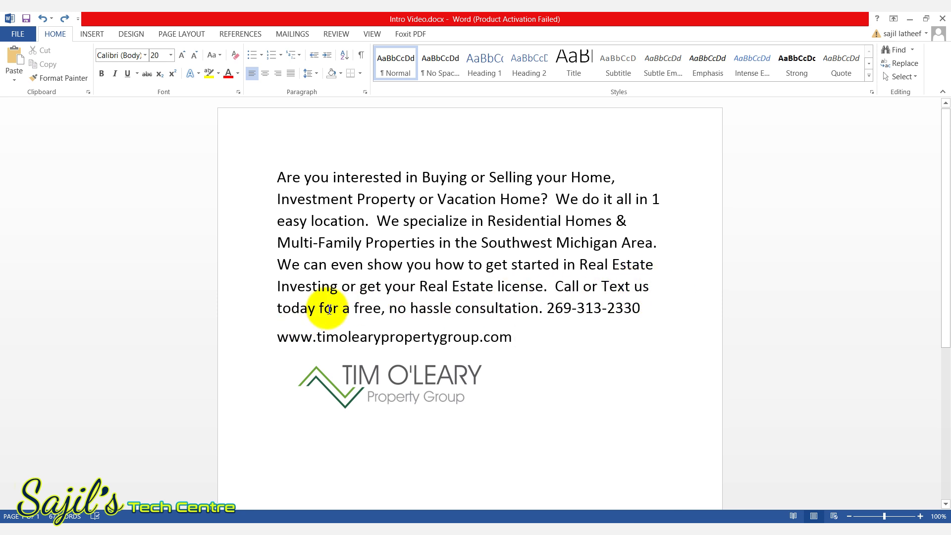
key(alt+Tab)
click(155, 253)
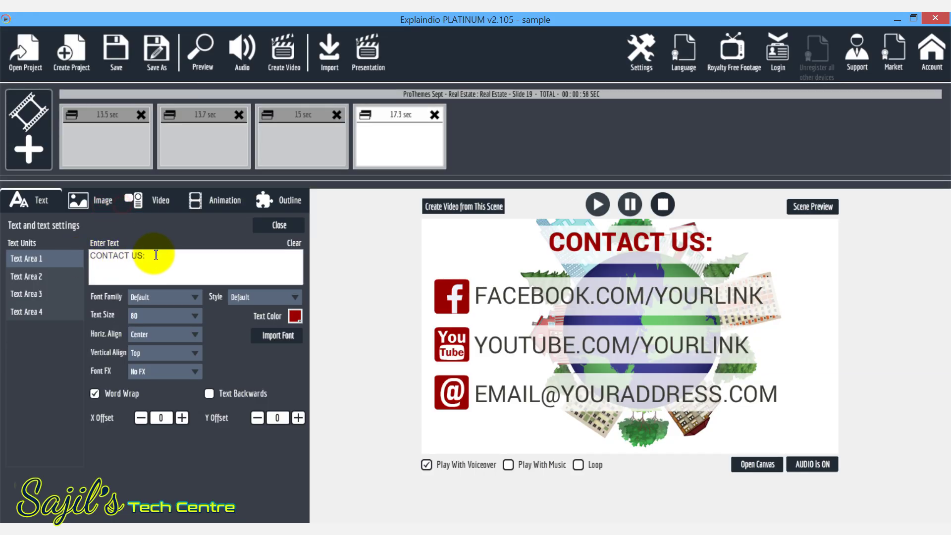
key(ctrl+a)
text(Call or Text us today)
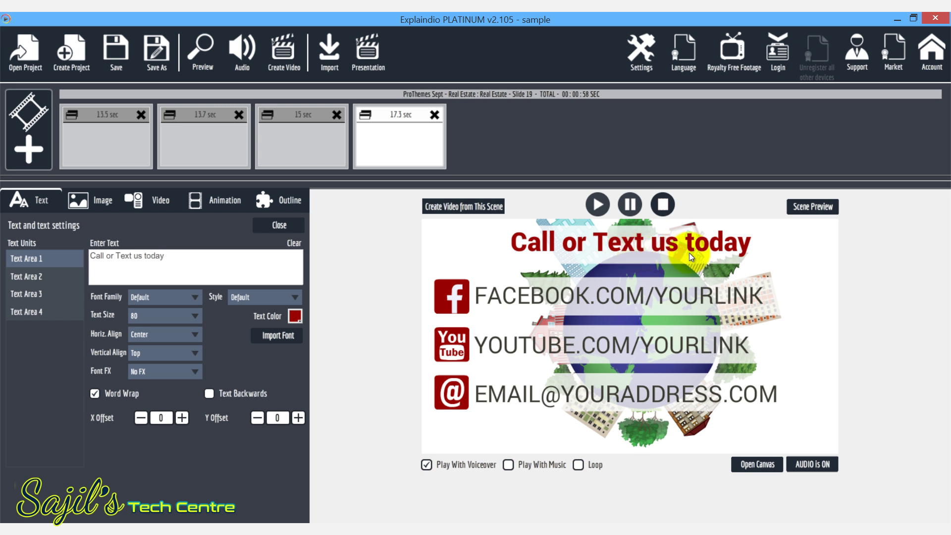
- Copy the phone number from the Word script and replace the Facebook placeholder in Text Area 2 with it
click(455, 528)
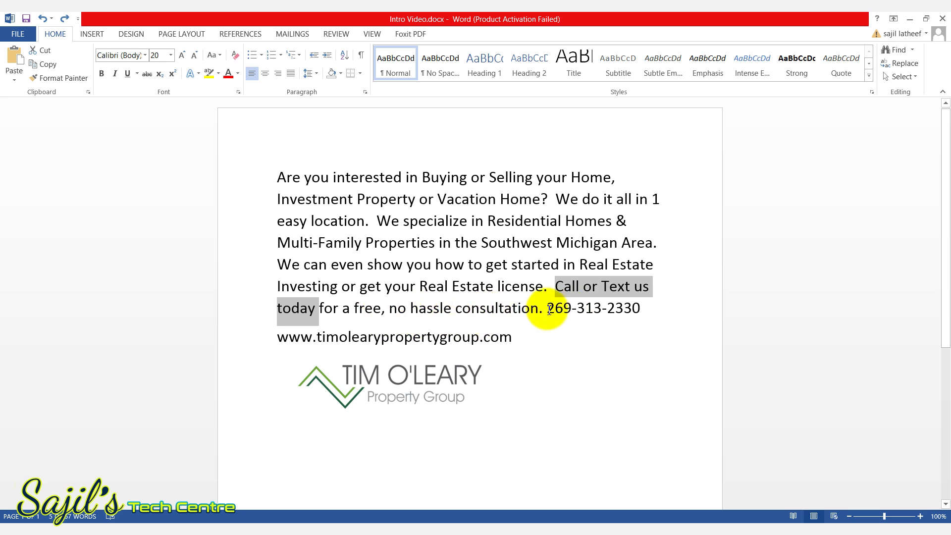
drag(548, 310, 638, 312)
key(ctrl+c)
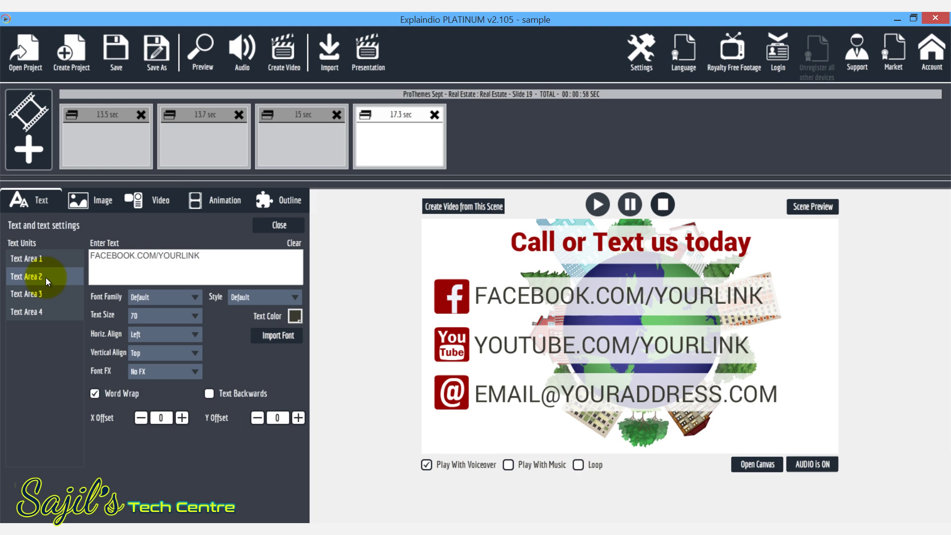
drag(211, 256, 48, 250)
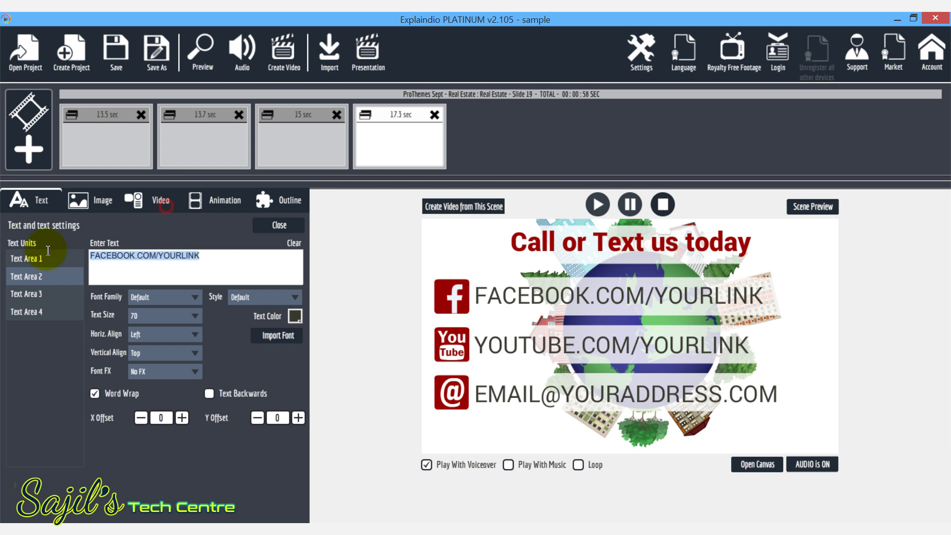
key(ctrl+v)
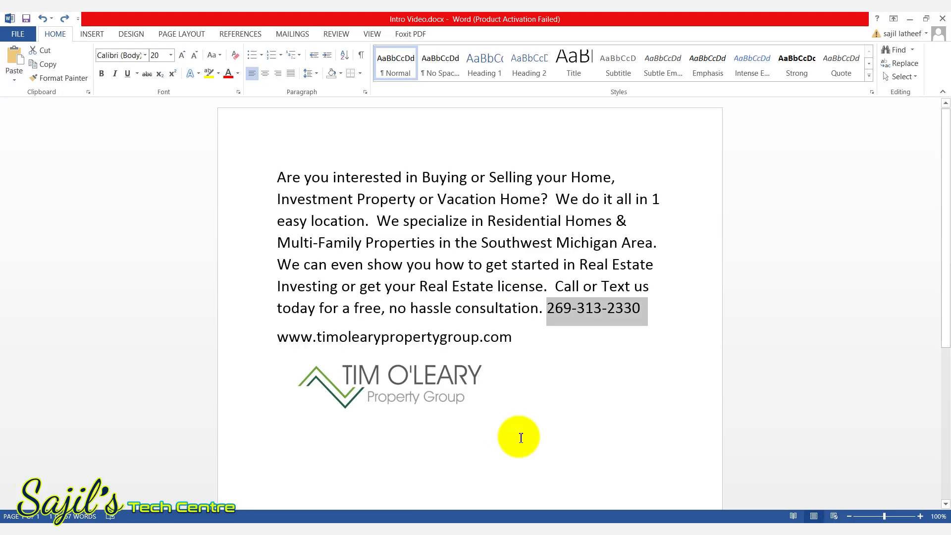
- Copy the company's website address from the Word script and replace the YouTube placeholder in Text Area 3 with it
drag(514, 338, 273, 337)
key(ctrl+c)
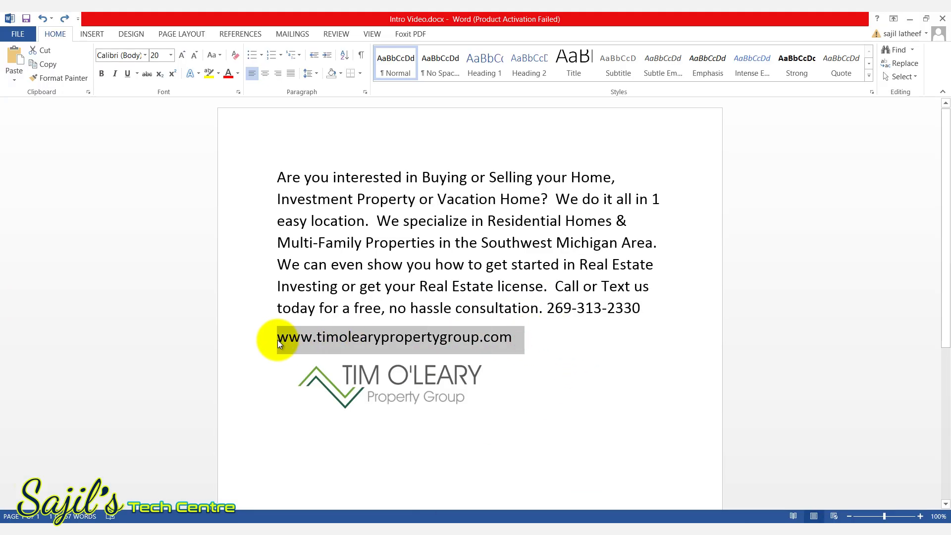
click(481, 520)
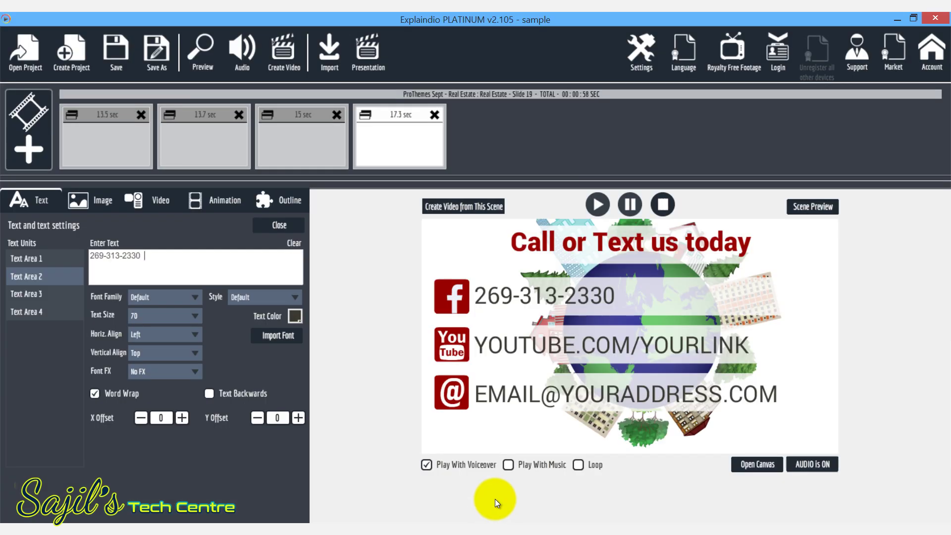
click(51, 293)
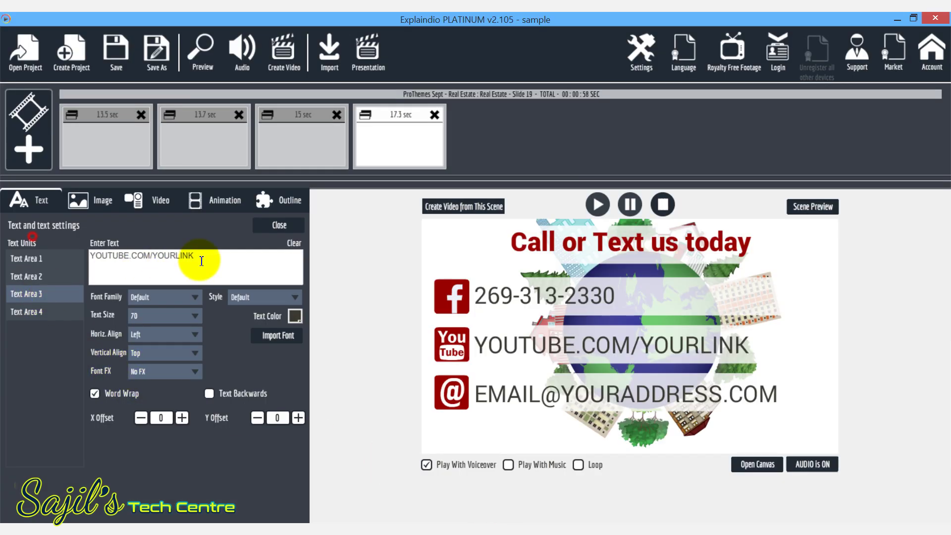
drag(229, 259, 79, 257)
key(ctrl+v)
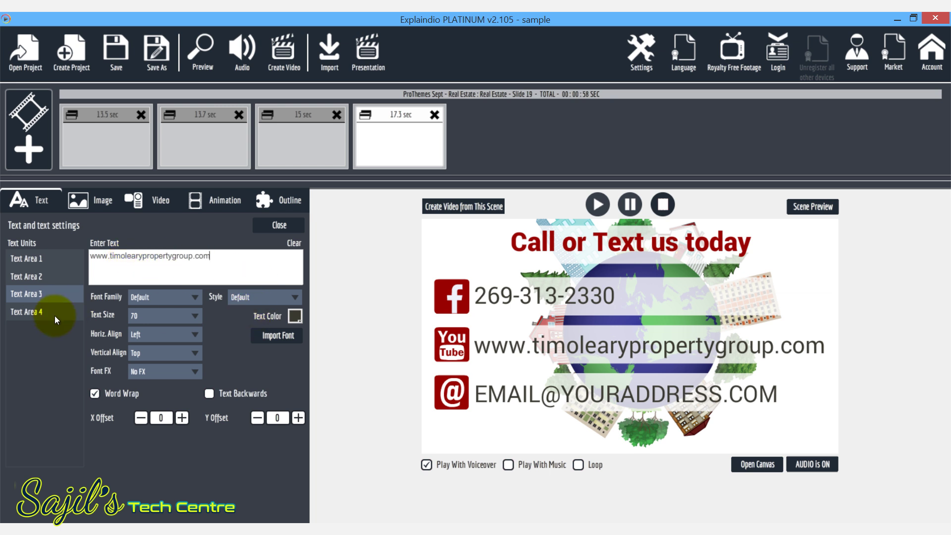
- Replace the e-mail placeholder in Text Area 4 with the company's domain preceded by @
click(286, 204)
click(39, 204)
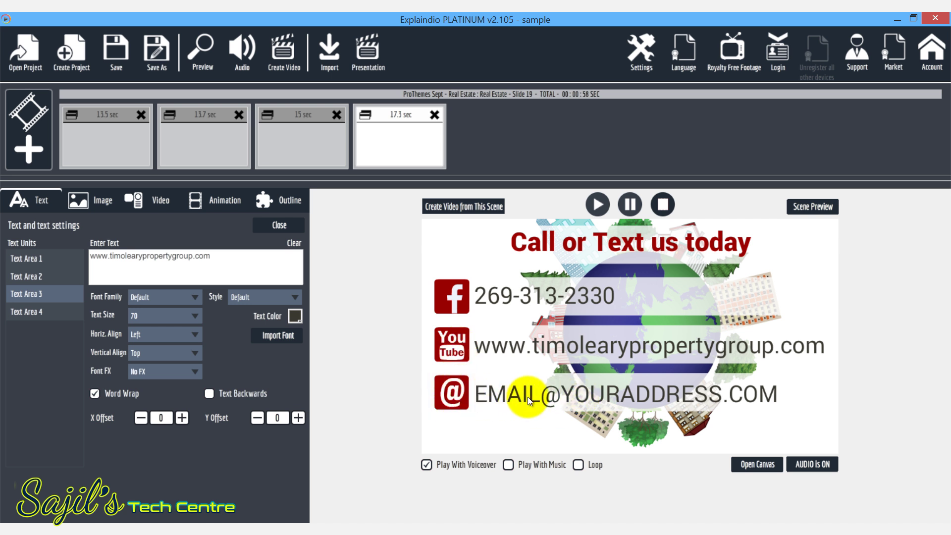
click(625, 393)
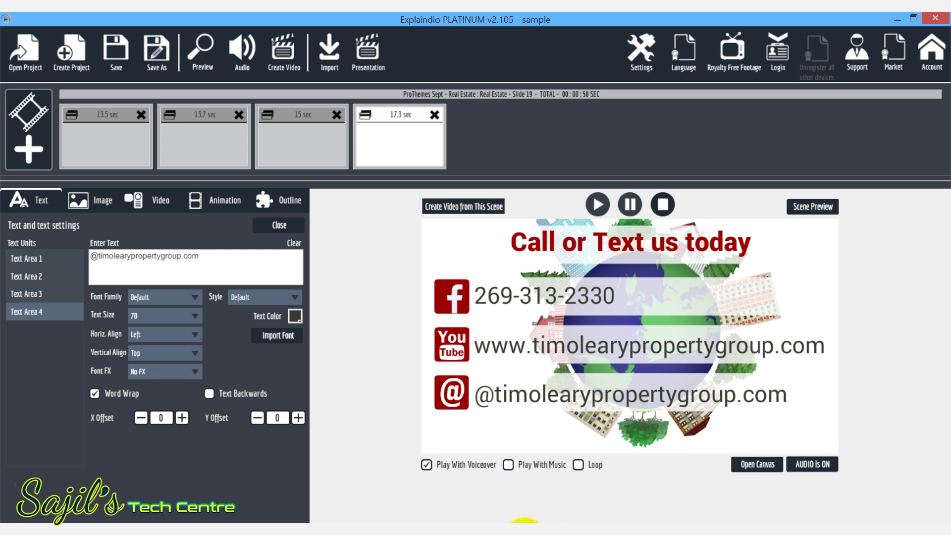
- Hide the @, YouTube and Facebook icons by disabling Outline Area4, Outline Area6 and Outline Area8
click(284, 207)
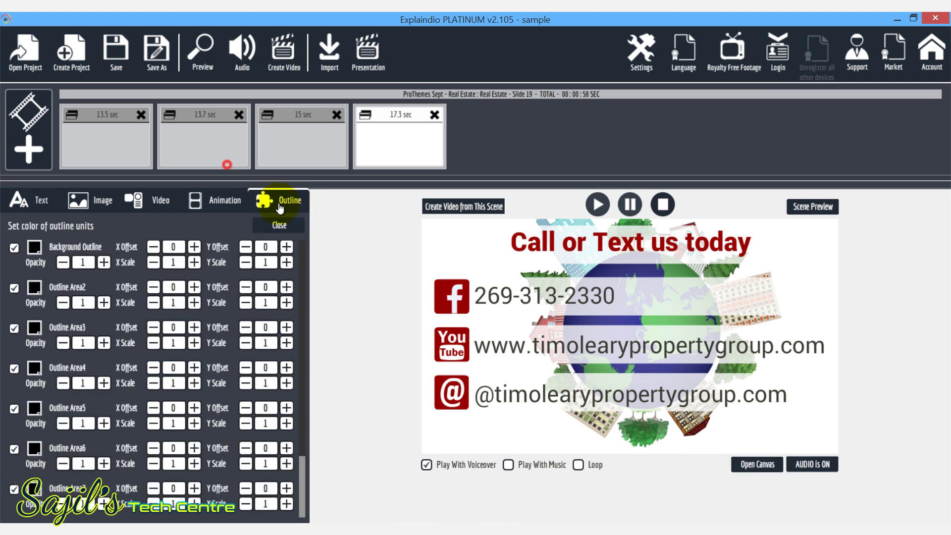
click(14, 369)
click(14, 409)
click(14, 409)
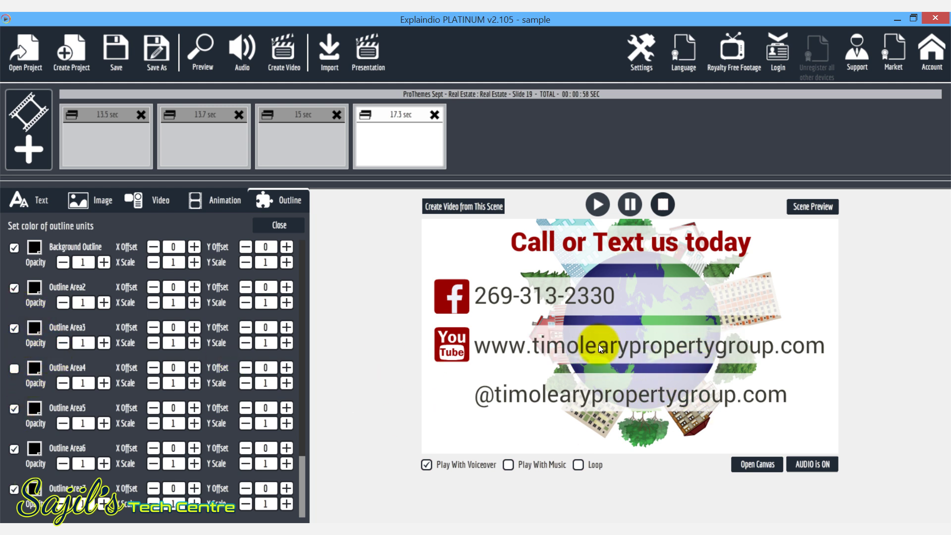
click(13, 449)
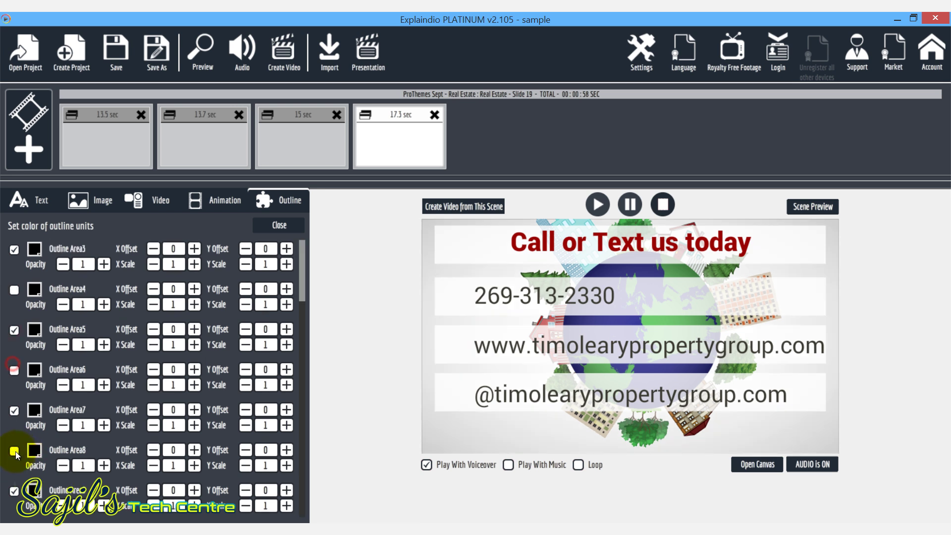
scroll(199, 483, down, 2)
- Check the company logo at the end of the Word script, then return to Explaindio
click(461, 524)
click(434, 386)
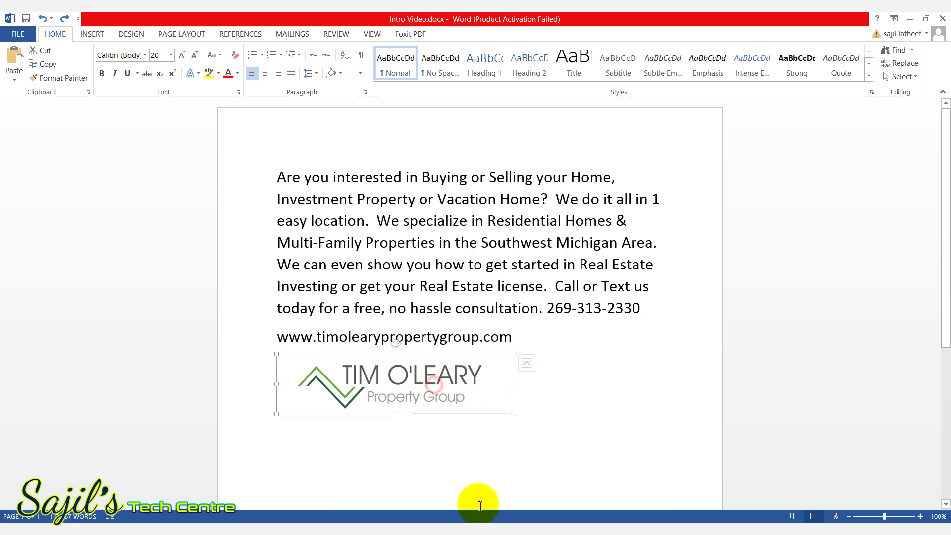
click(490, 524)
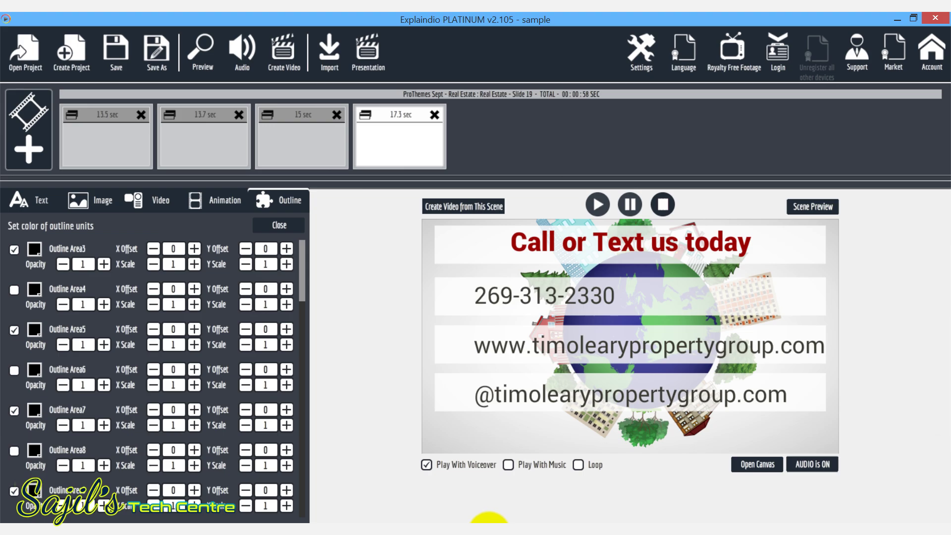
- Create a new scene from Real Estate - Slide 5 of the ProThemes Sept - Real Estate pack
click(27, 151)
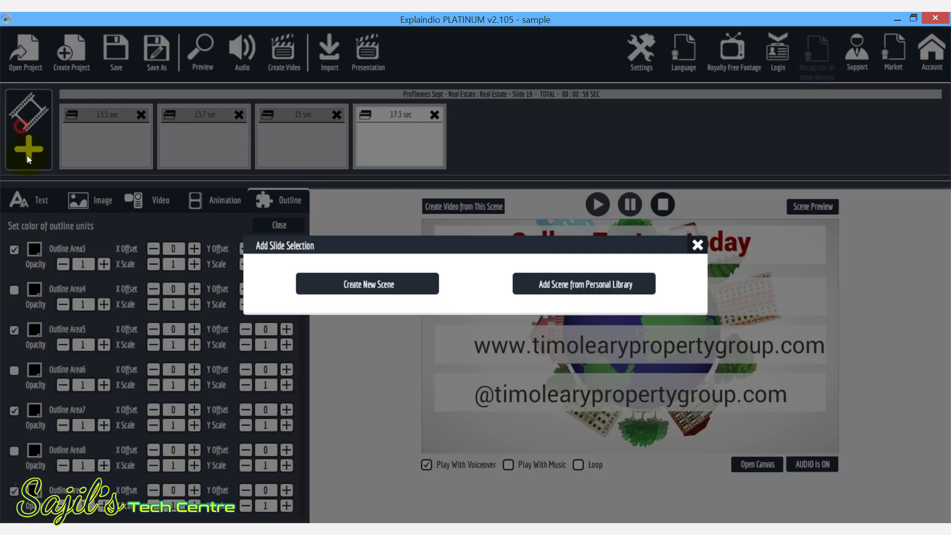
click(387, 290)
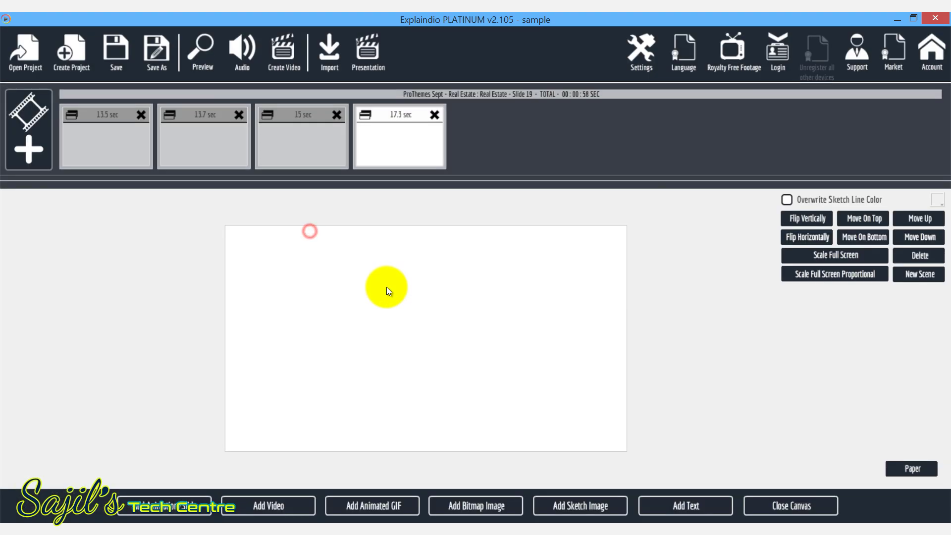
click(179, 501)
click(438, 411)
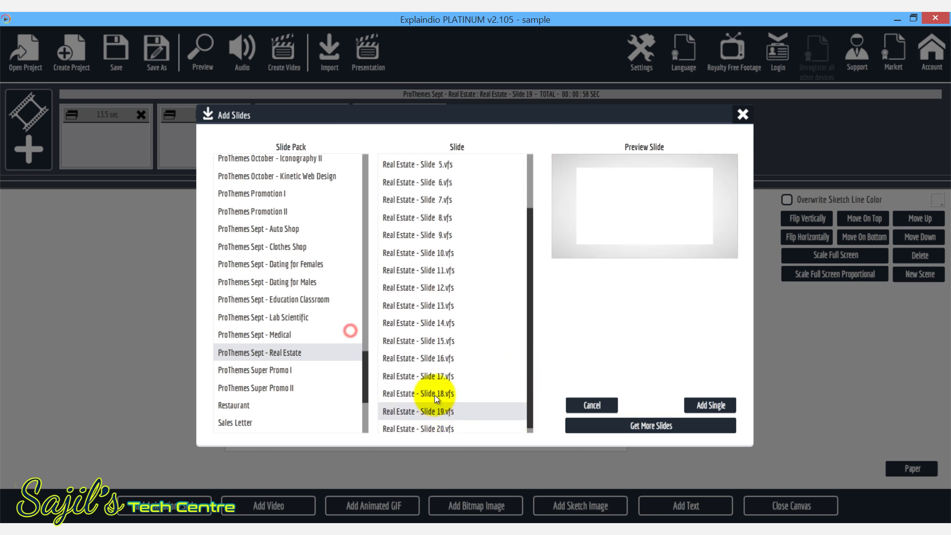
click(435, 392)
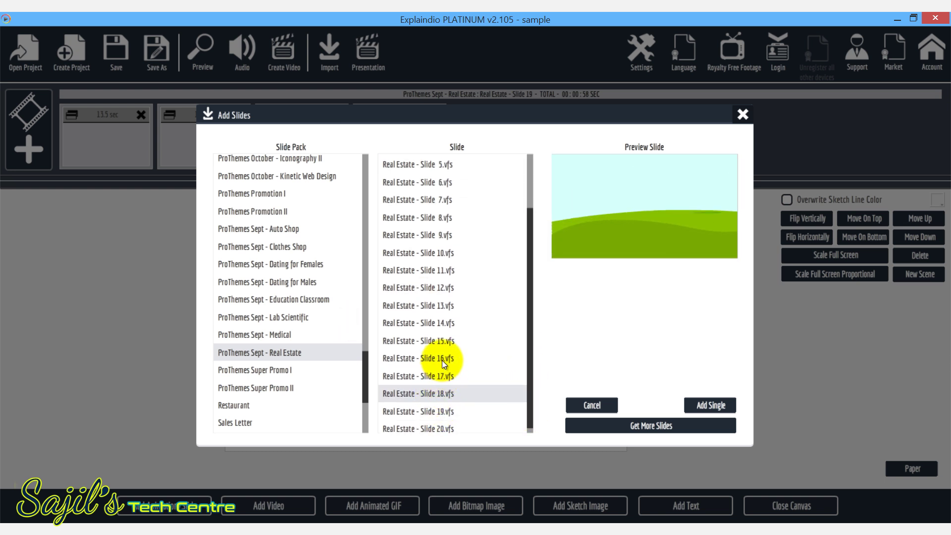
scroll(436, 297, up, 2)
click(433, 235)
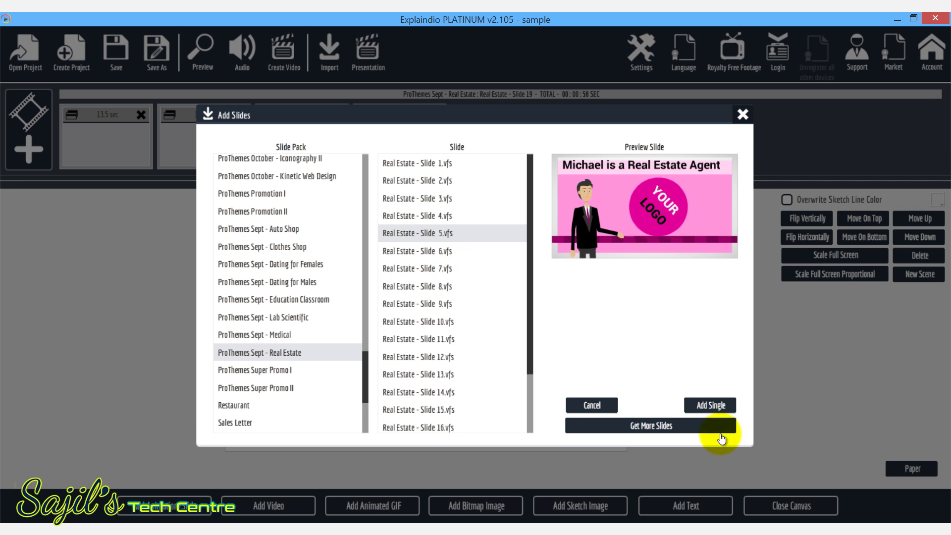
click(701, 402)
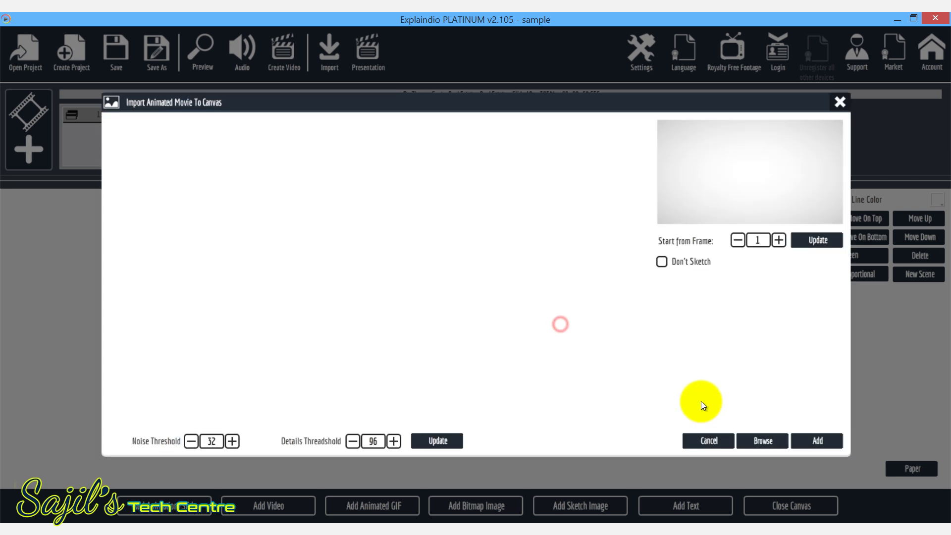
click(808, 441)
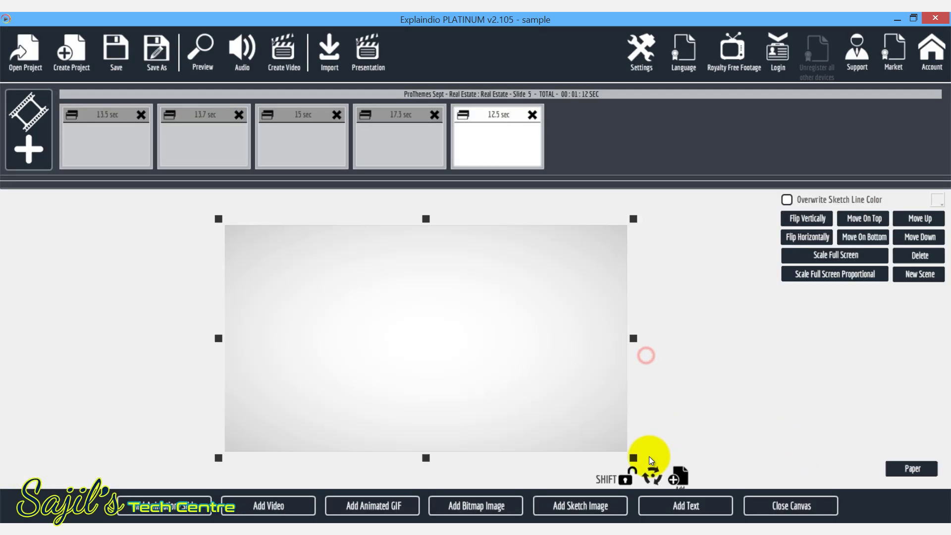
- Close the canvas and set the new slide's before-action Show Action to Nothing
click(771, 504)
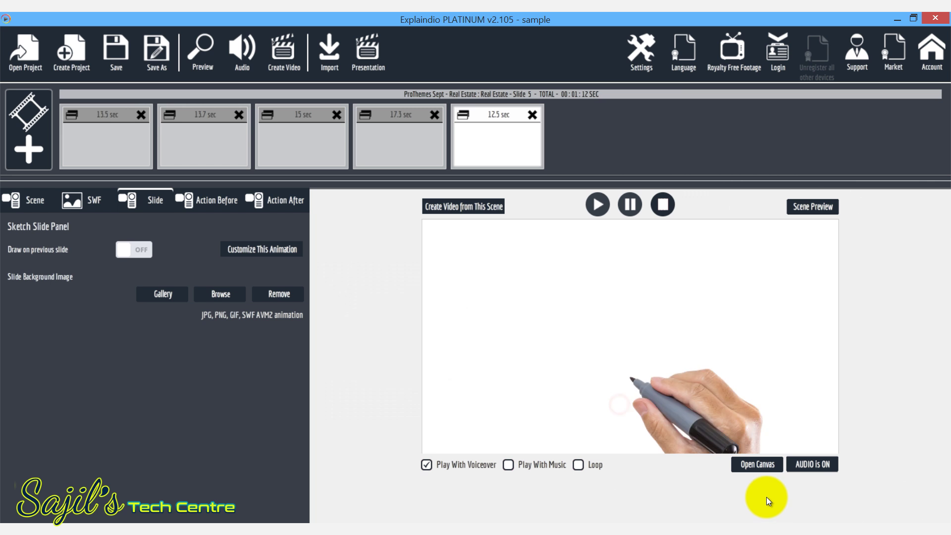
click(203, 198)
click(113, 246)
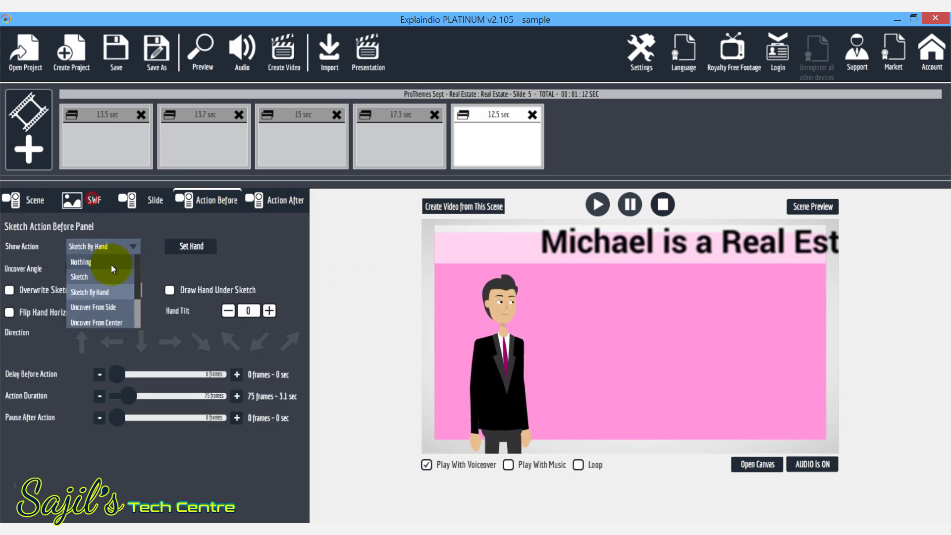
- Replace the "Michael is a Real Estate Agent" heading in Text Area 3 with "timolearypropertygroup."
click(30, 202)
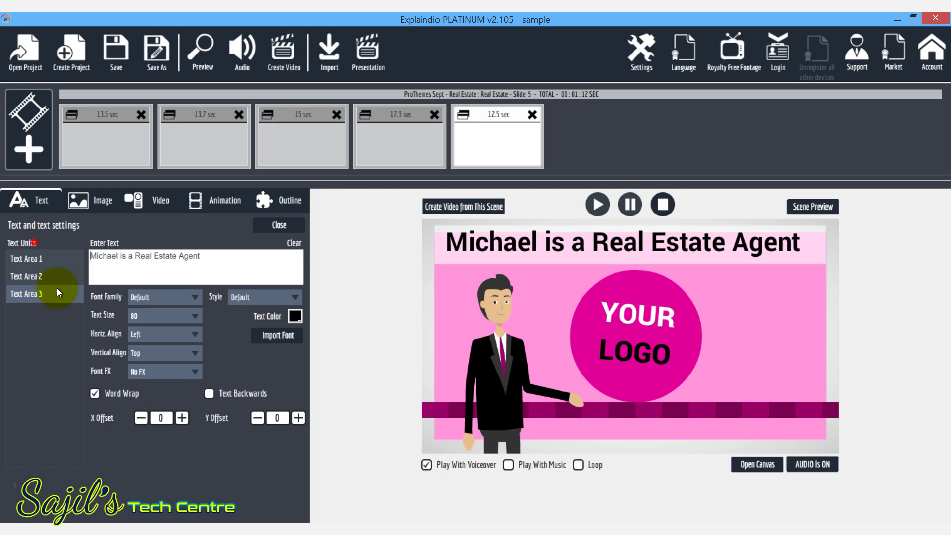
drag(238, 257, 62, 254)
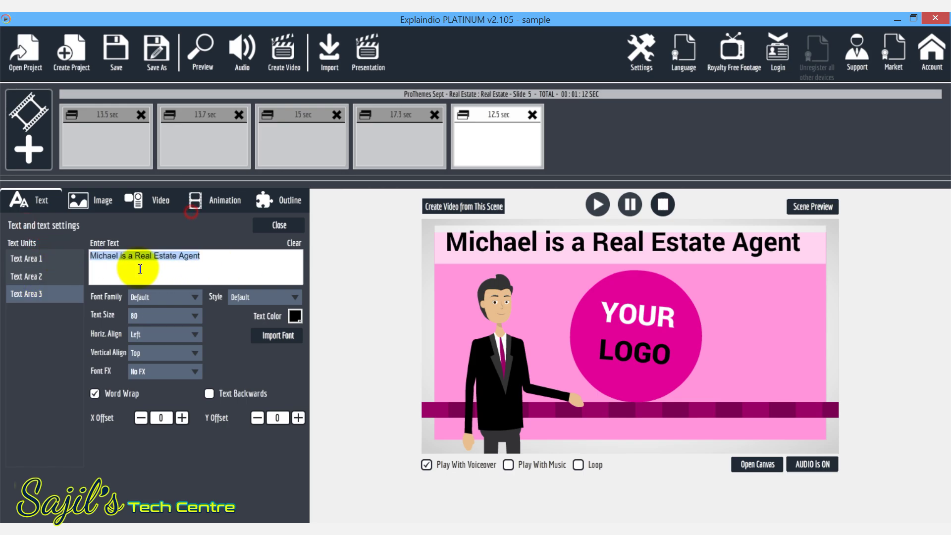
text(timolearypropertygroup.)
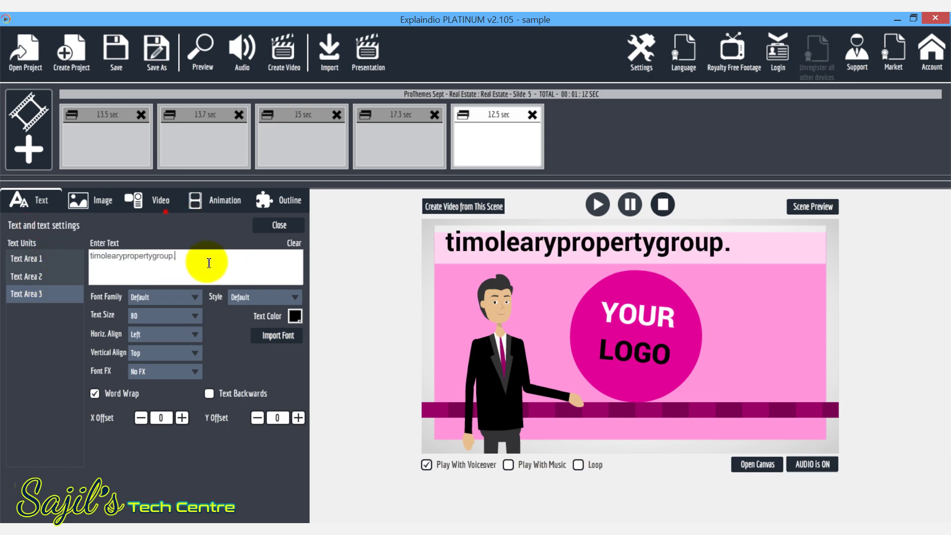
- Center the Text Area 3 heading horizontally and correct it to "Timolearypropertygroup" without the final period
click(168, 338)
click(163, 364)
click(91, 257)
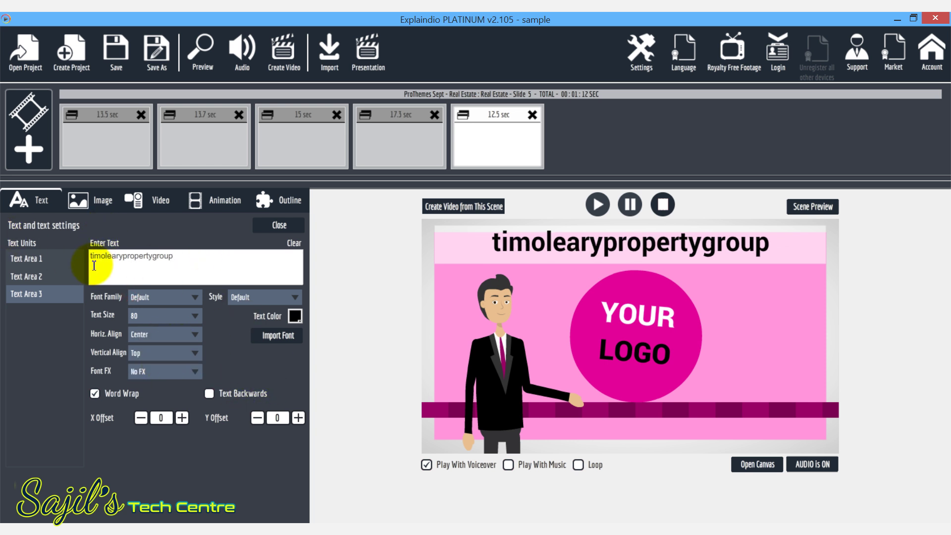
key(Delete)
text(t)
key(BackSpace)
text(T)
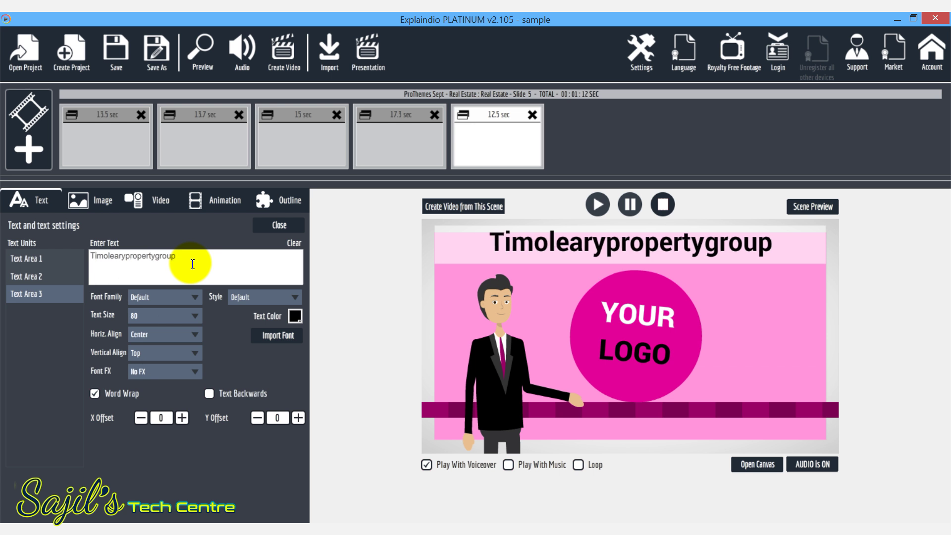
- Load the TOPG logo file from the Toleary621 folder into the slide's image areas and clear the YOUR and LOGO placeholder texts
click(54, 259)
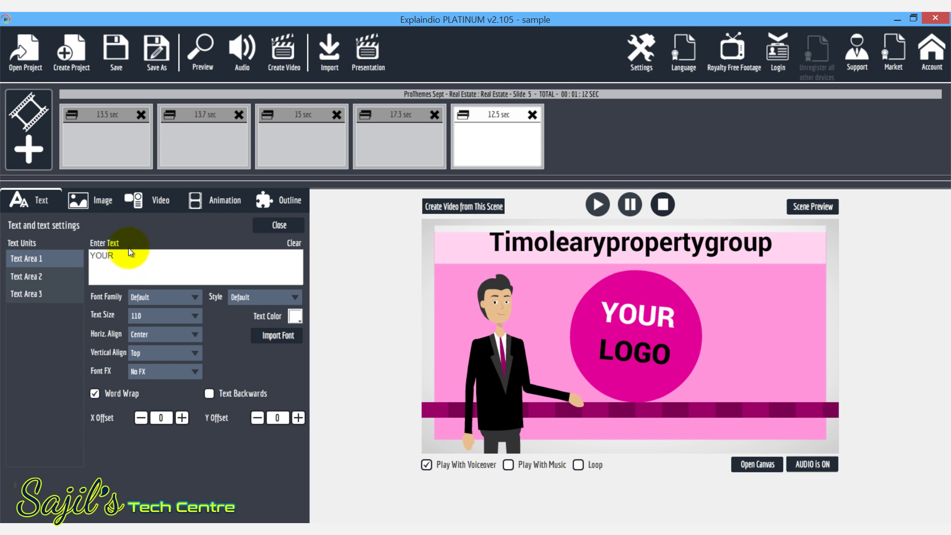
click(91, 200)
click(118, 258)
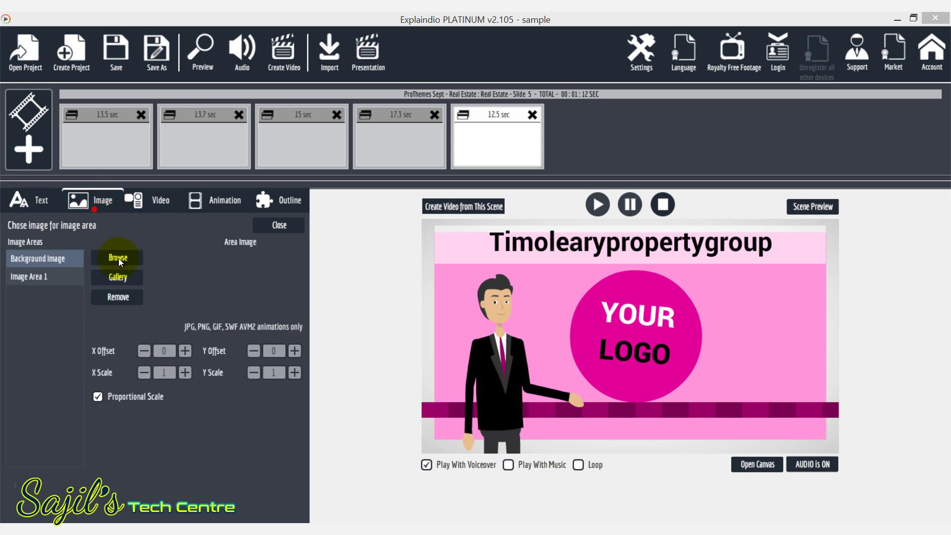
click(182, 57)
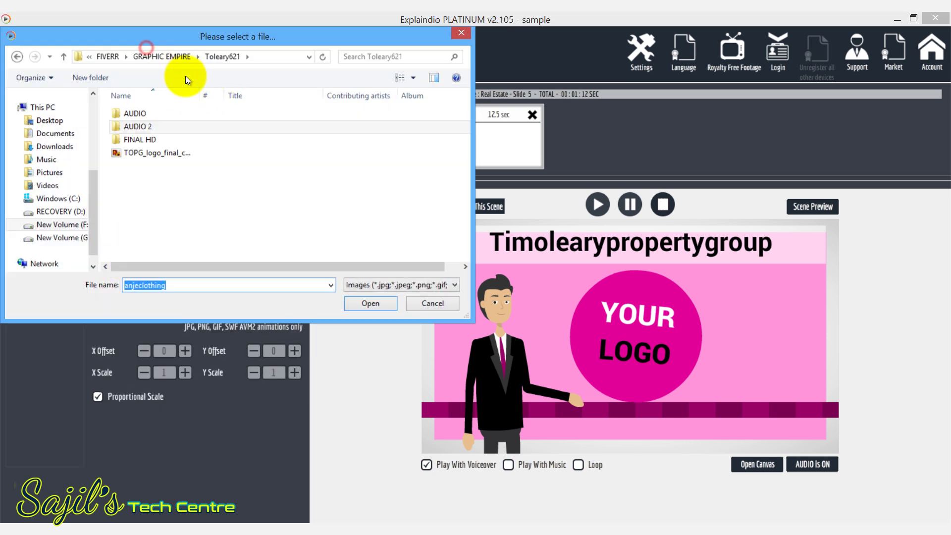
double_click(164, 153)
key(BackSpace)
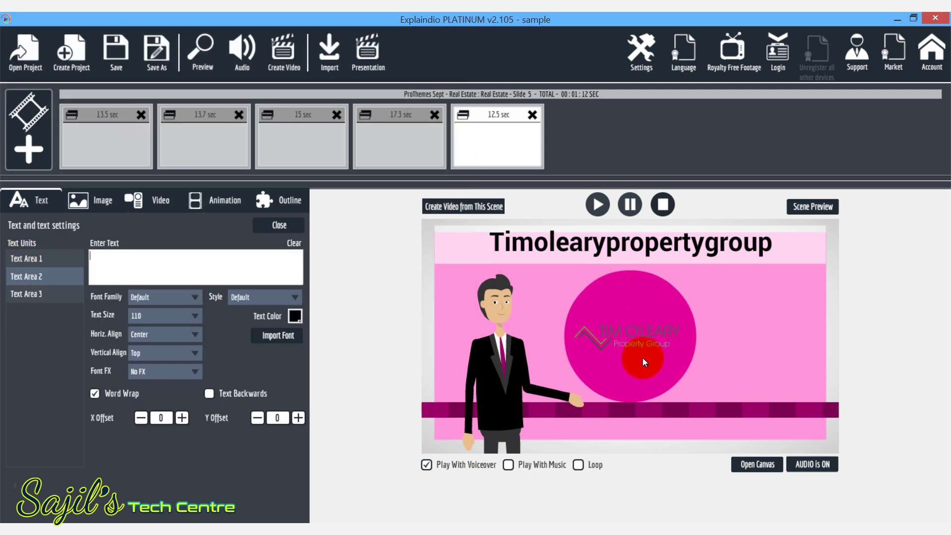
- Toggle Outline Area2 and Outline Area3 off and back on to identify which slide parts they control
click(283, 204)
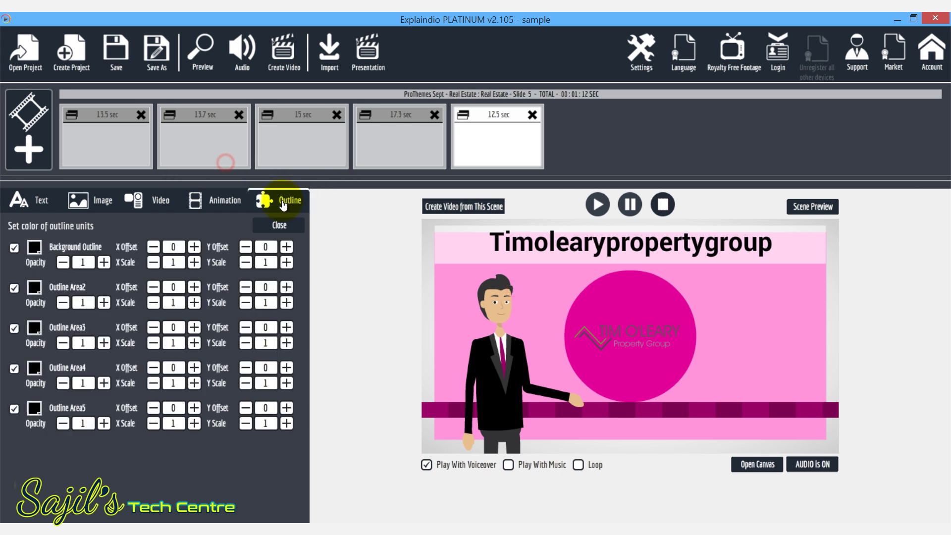
click(18, 289)
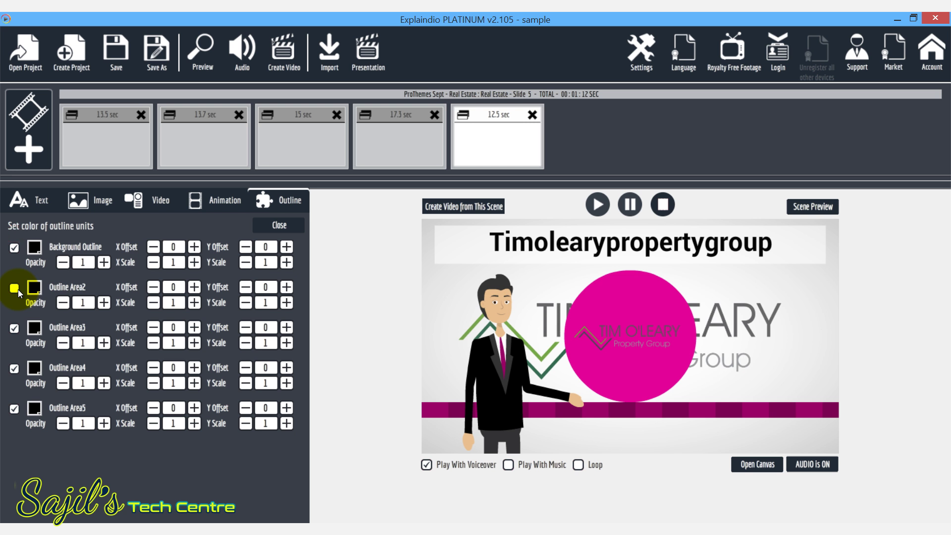
click(18, 289)
click(14, 328)
click(14, 327)
- Recolor the logo circle, Outline Area4, trying bright green and cyan before choosing pale cyan
click(35, 367)
click(84, 385)
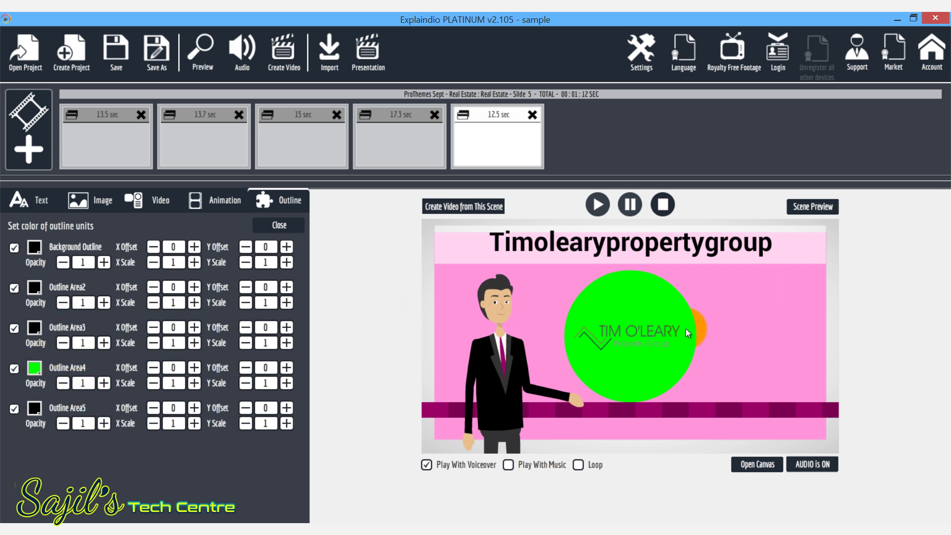
click(35, 368)
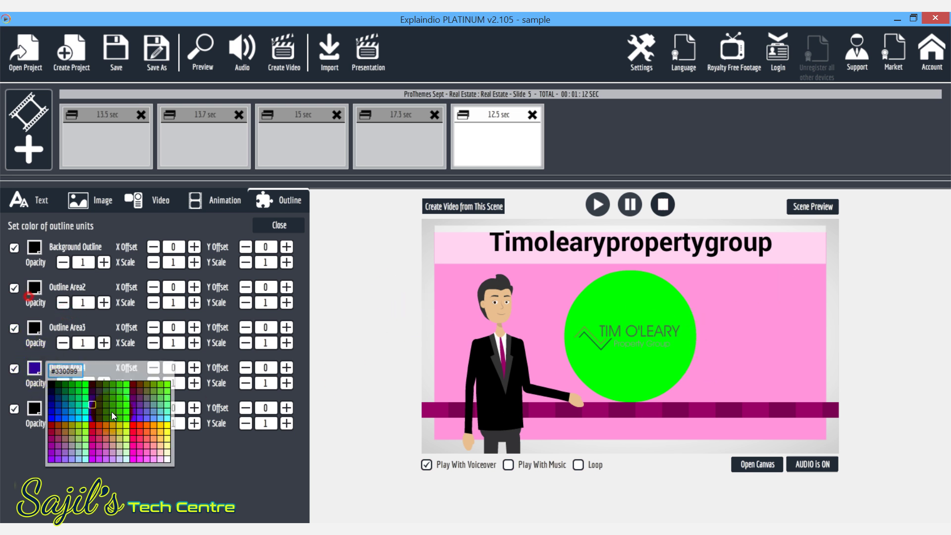
click(83, 458)
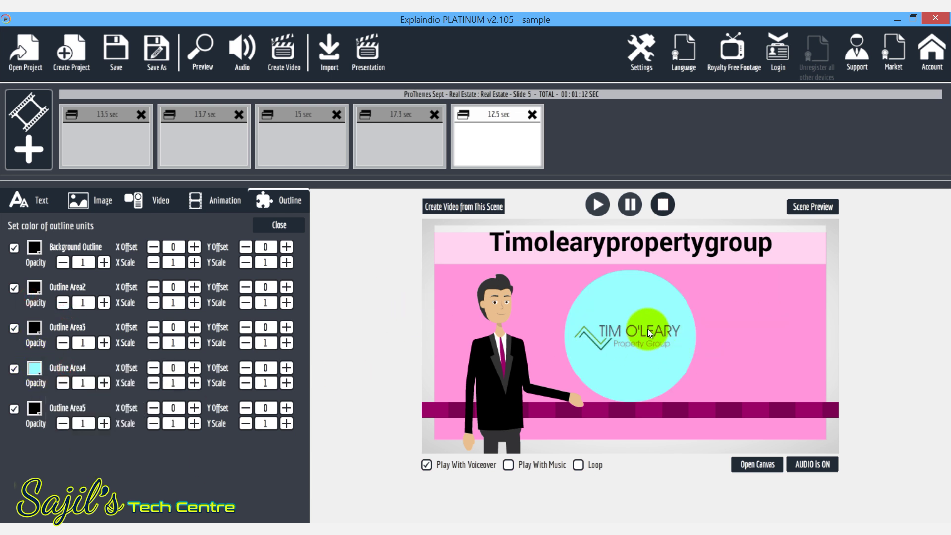
click(32, 371)
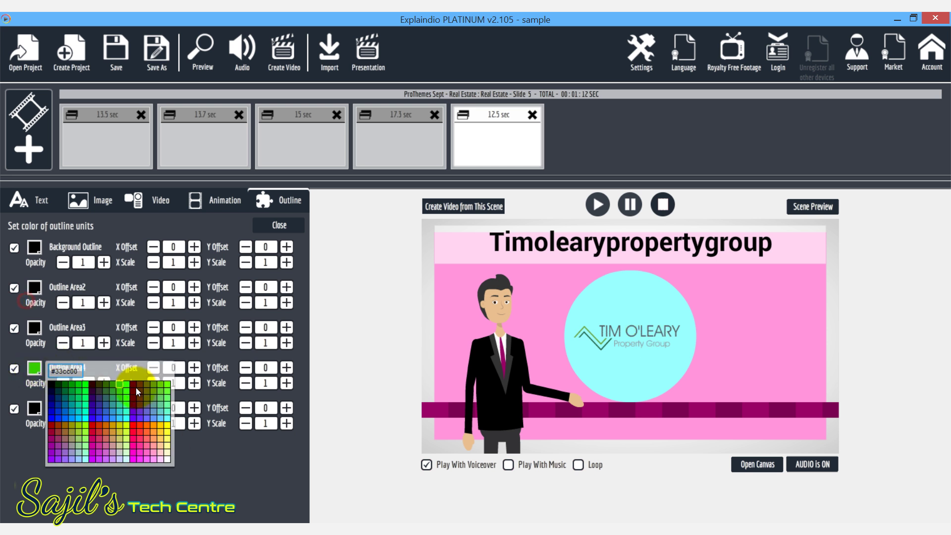
click(126, 461)
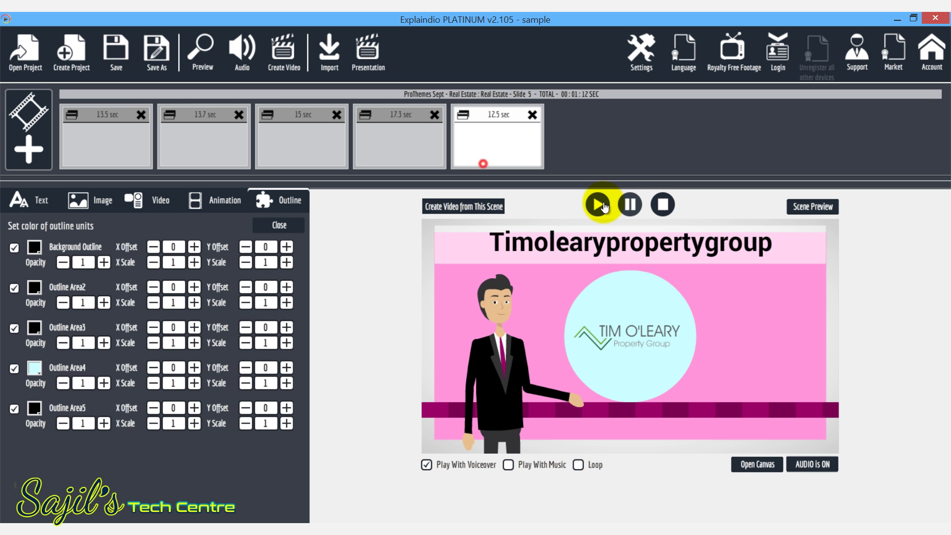
- Stop the scene playback and inspect the logo images assigned to Background Image and Image Area 1
click(664, 207)
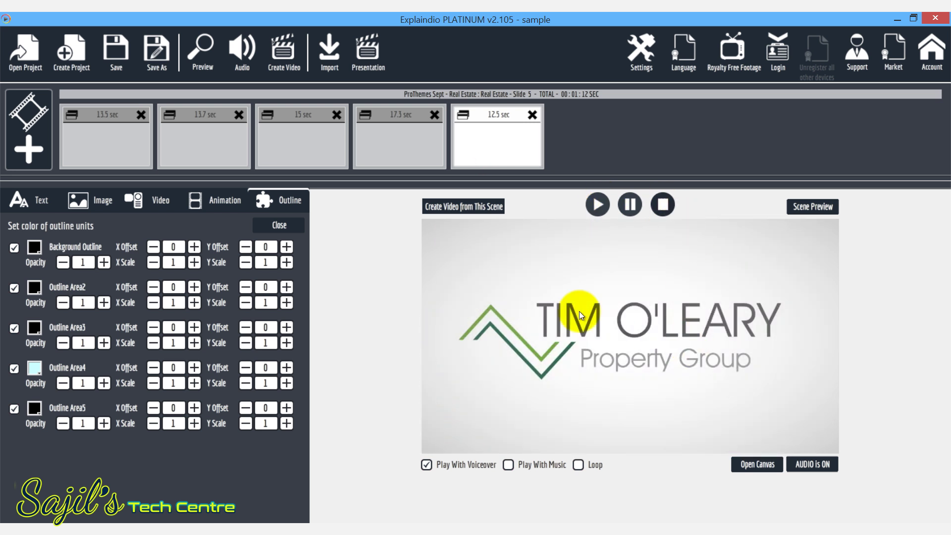
click(82, 200)
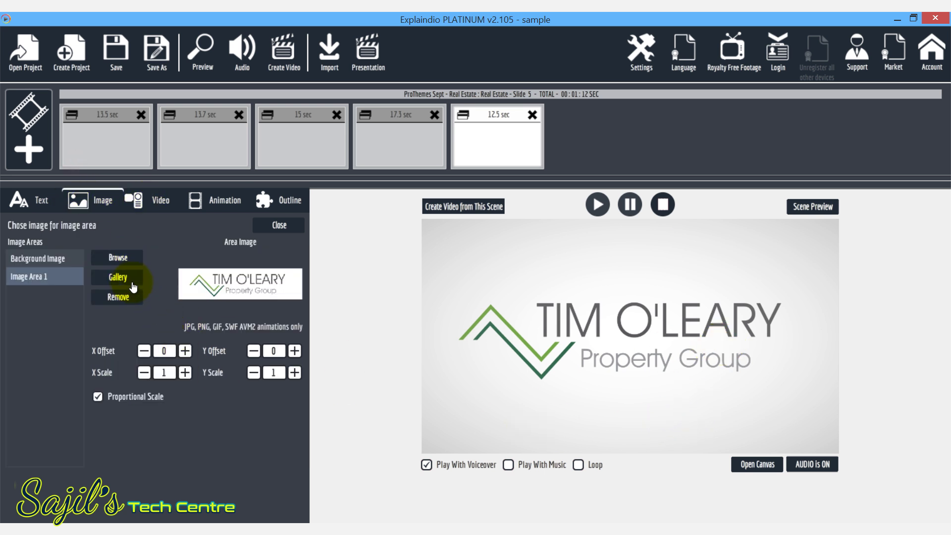
click(54, 258)
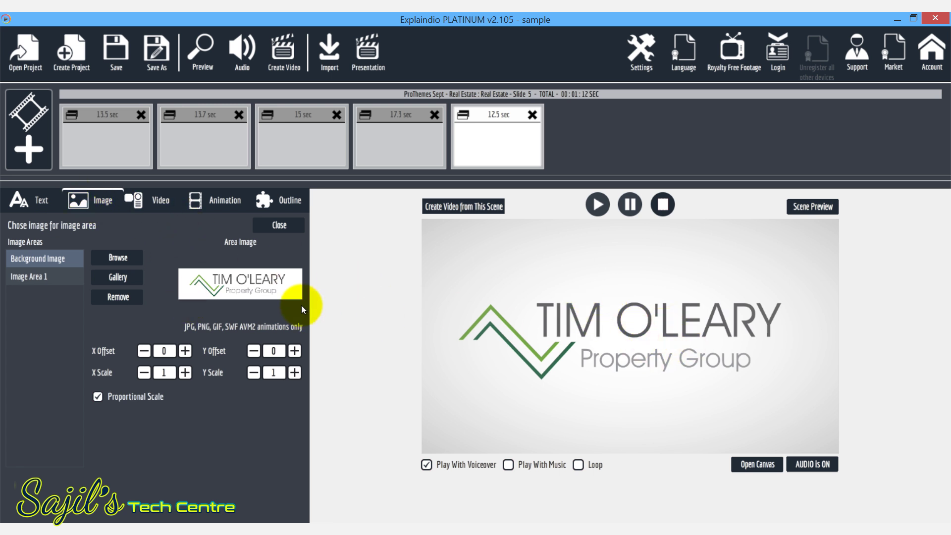
click(58, 276)
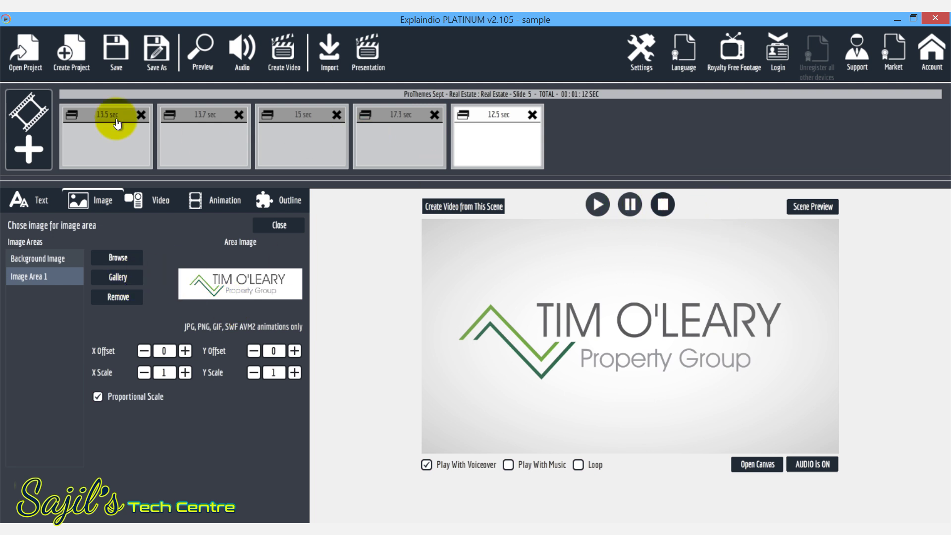
click(150, 58)
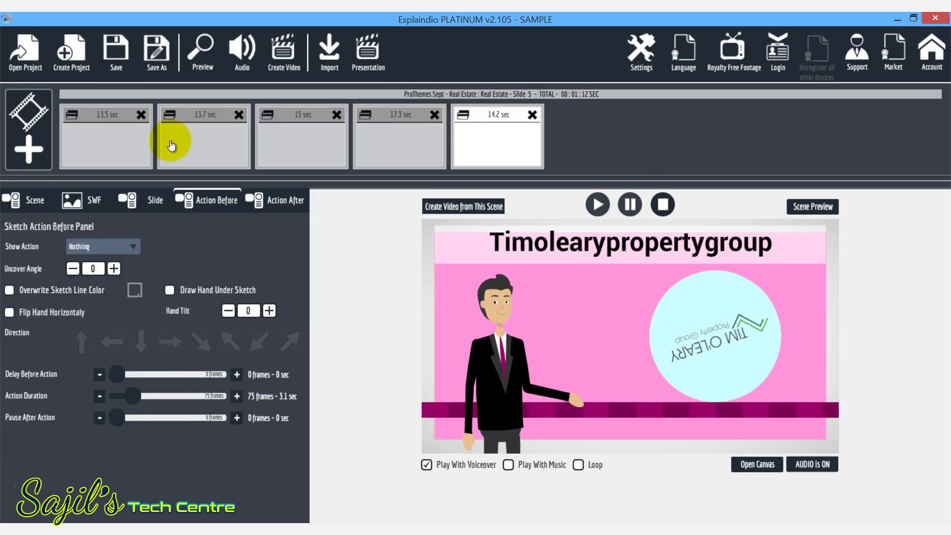
click(636, 210)
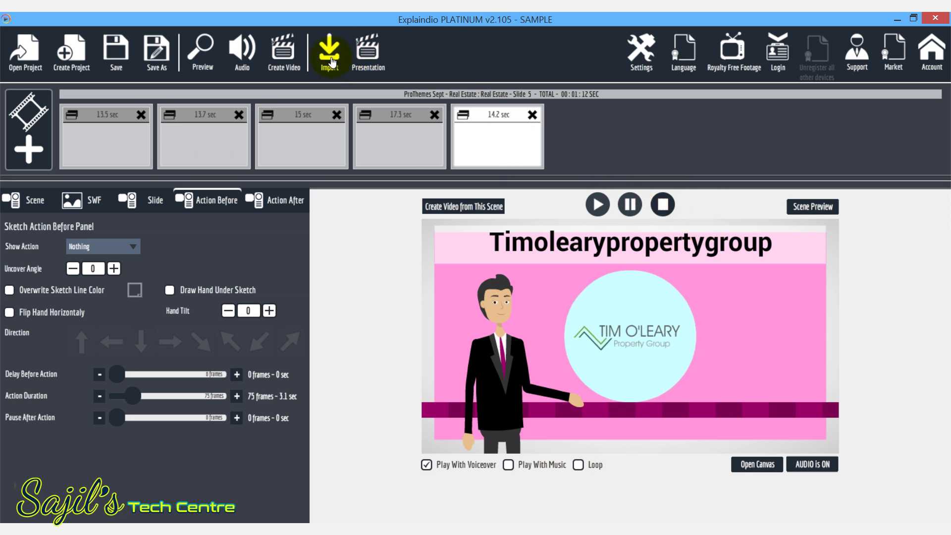
- Start creating the video and choose the Toleary621 folder as its export path
click(284, 60)
click(591, 242)
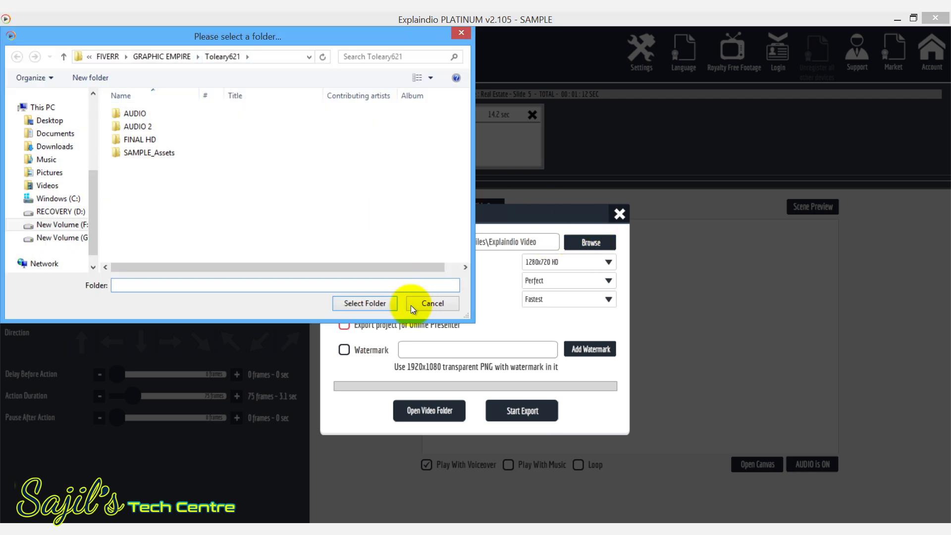
click(360, 303)
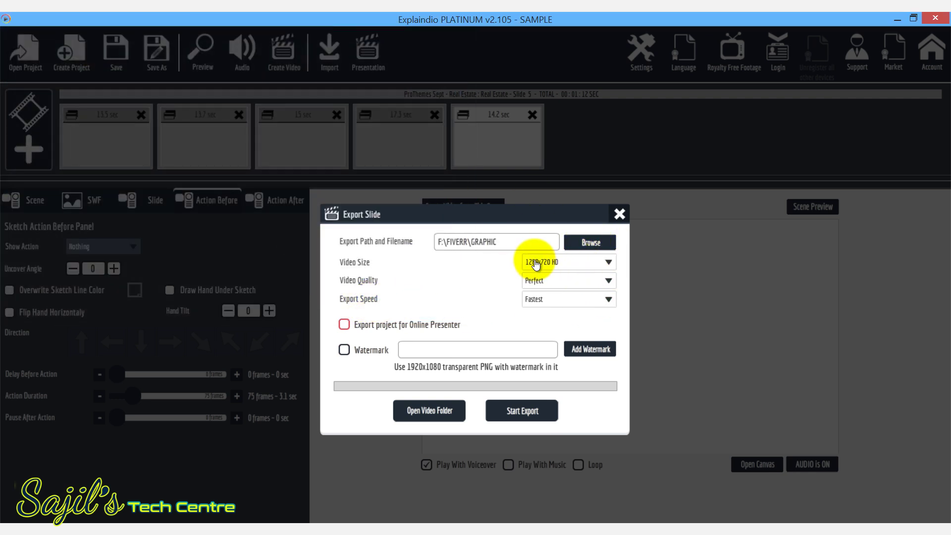
- Set the video size to 1920x1080 HD and start exporting, saving the video as SAMPLE in the Toleary621 folder
click(565, 264)
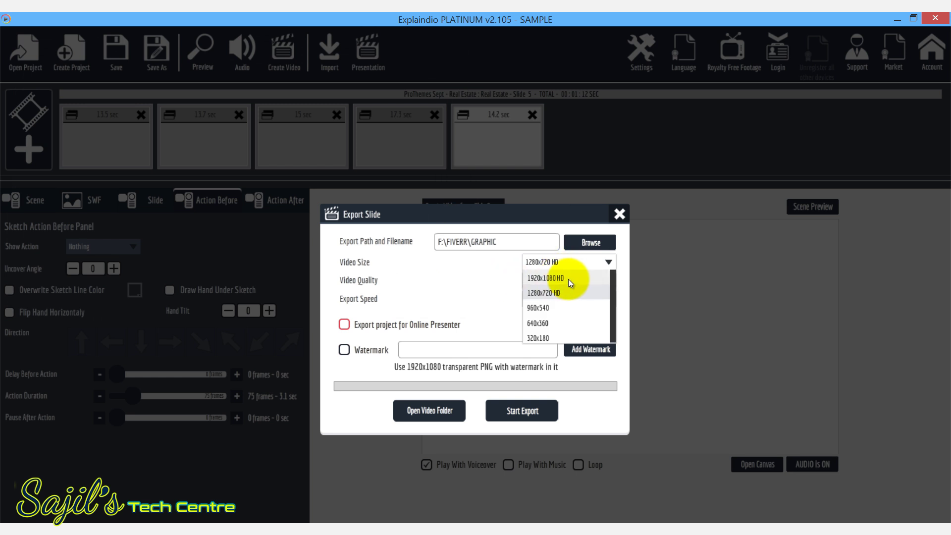
click(567, 278)
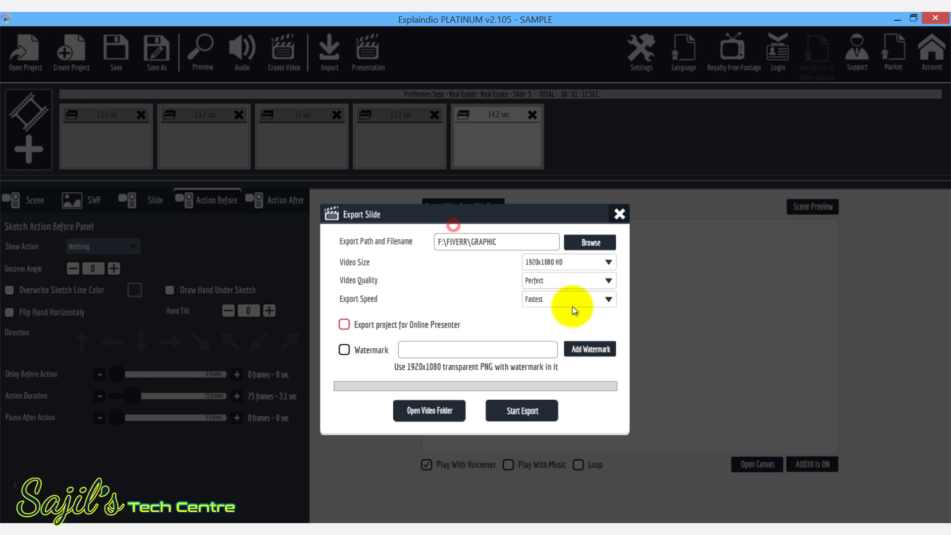
click(531, 417)
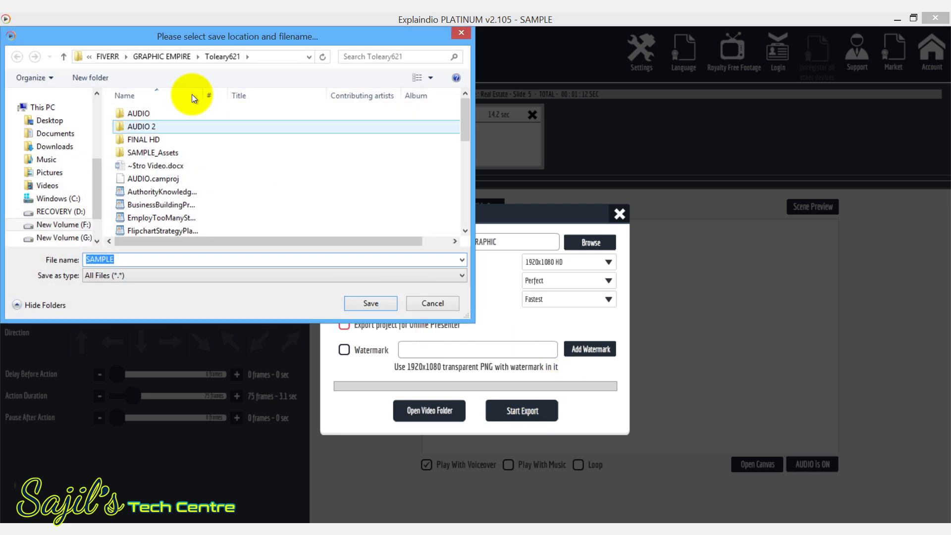
click(373, 302)
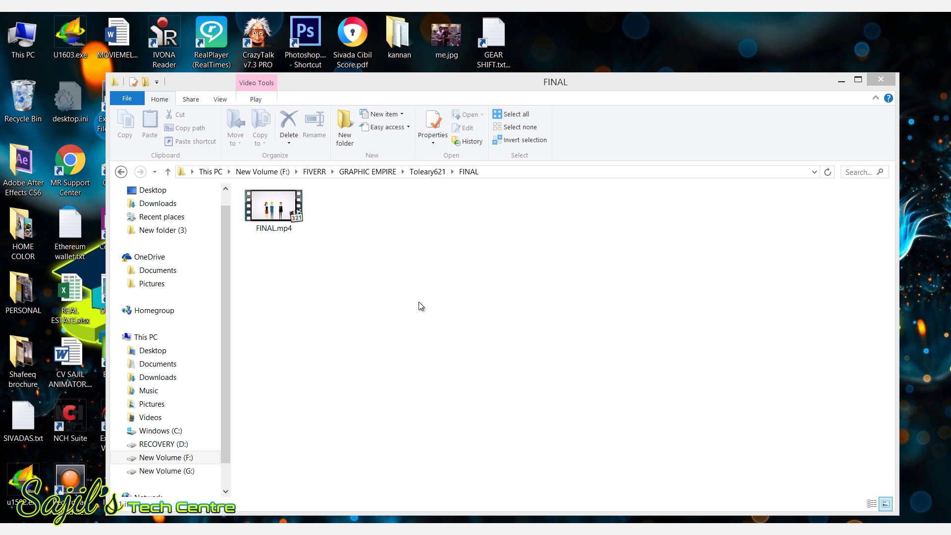
- Open the finished video FINAL.mp4 from the FINAL folder in the media player and play it
double_click(279, 209)
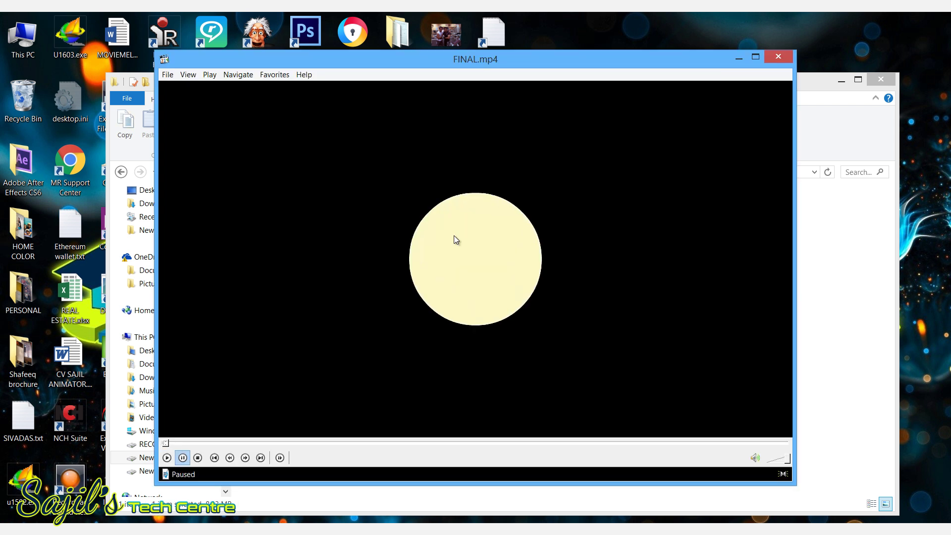
click(453, 237)
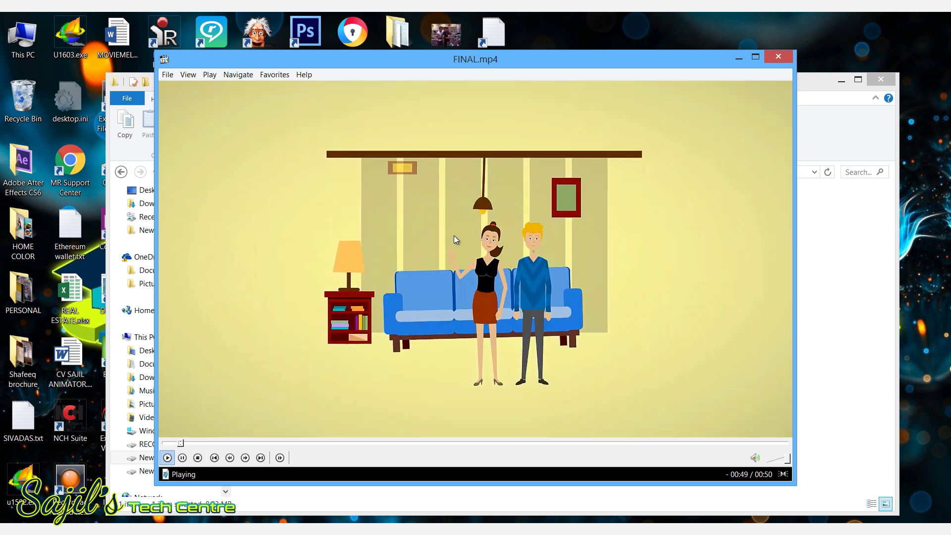